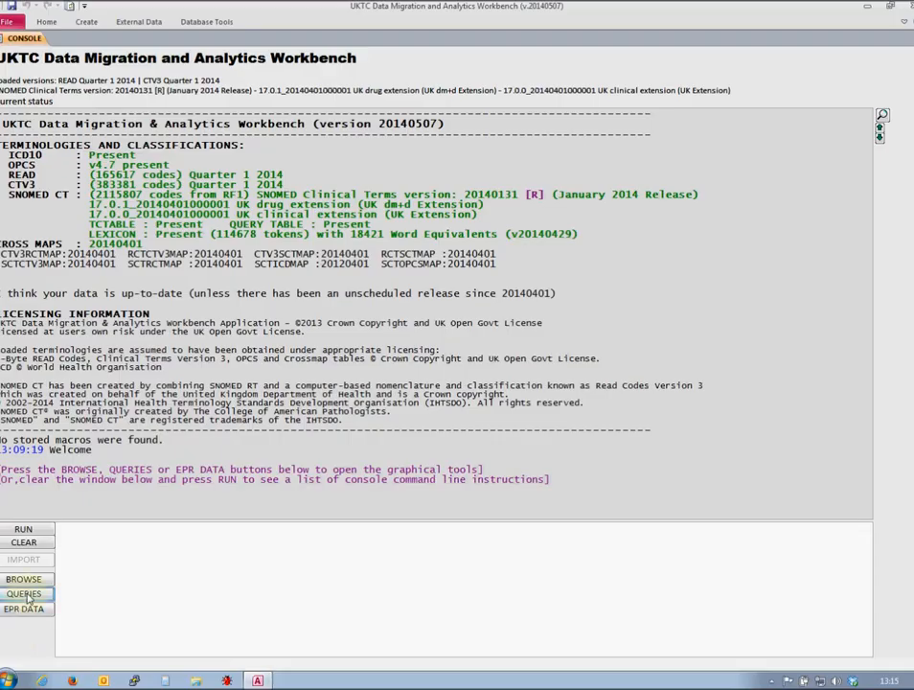
- Open the query cluster editor and reposition the divider between the clause list and the code hierarchy pane
left_click(24, 594)
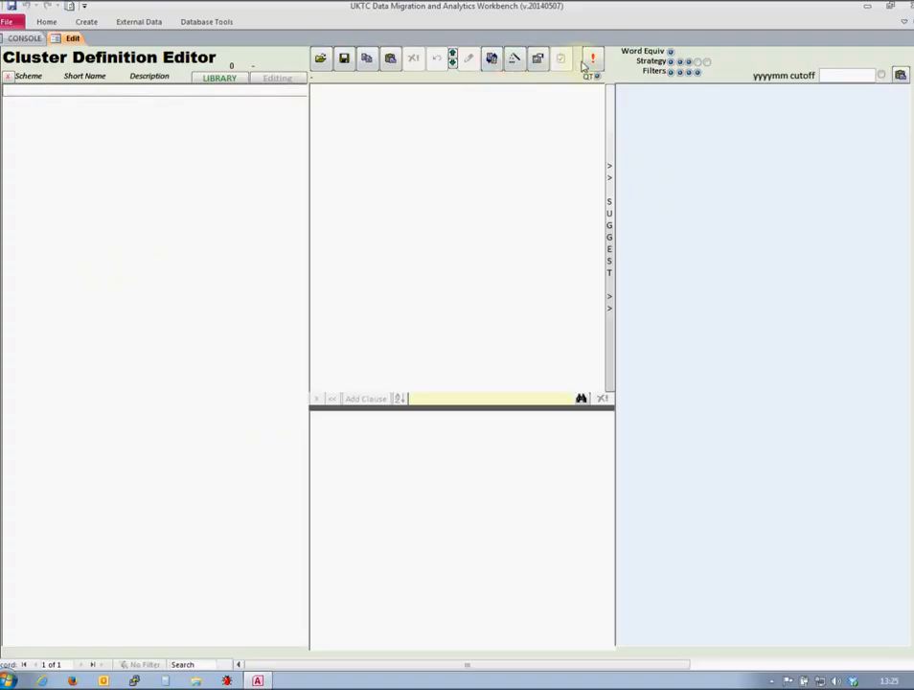
left_click(444, 403)
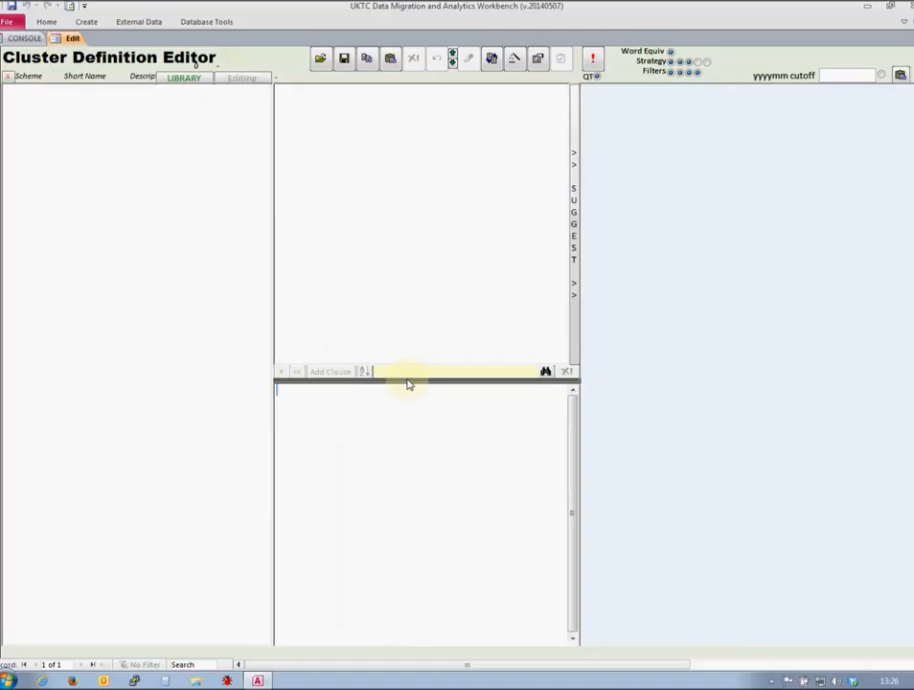
left_click_drag(415, 380, 442, 399)
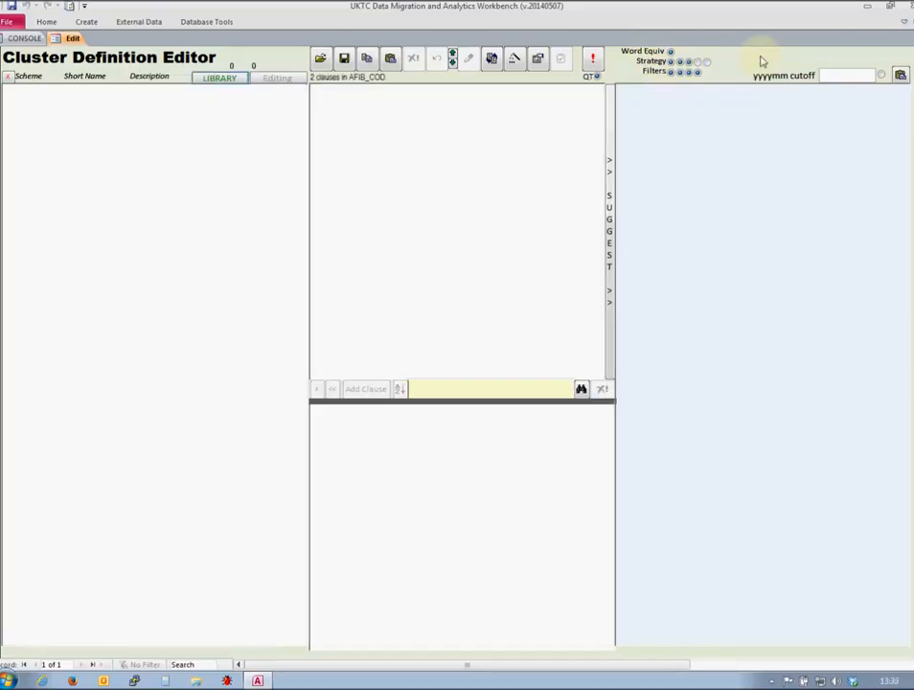
- Load a cluster library file from the QOF folder into the library view
left_click(320, 58)
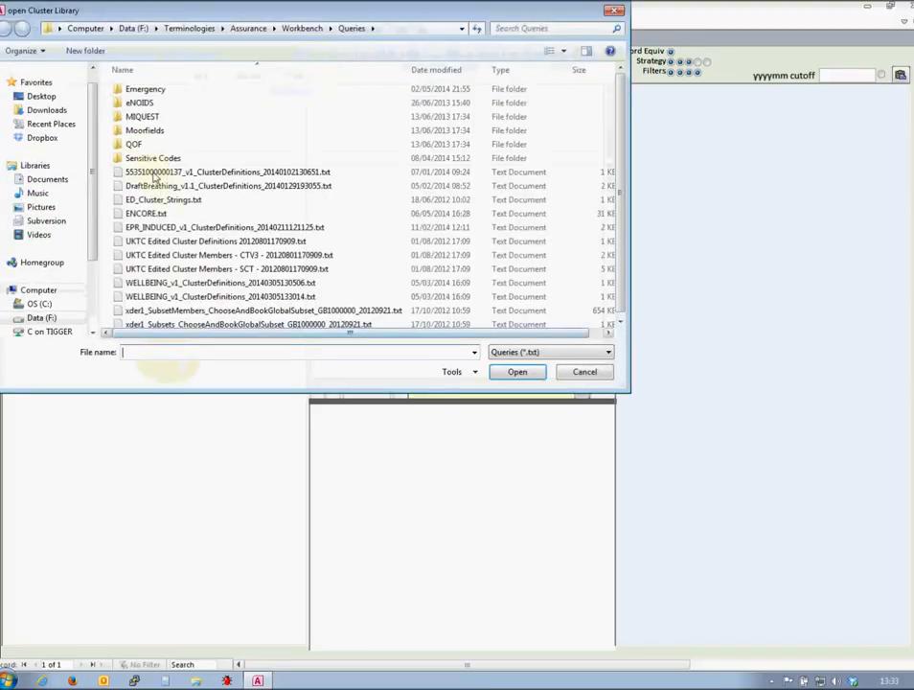
double_click(134, 144)
double_click(154, 270)
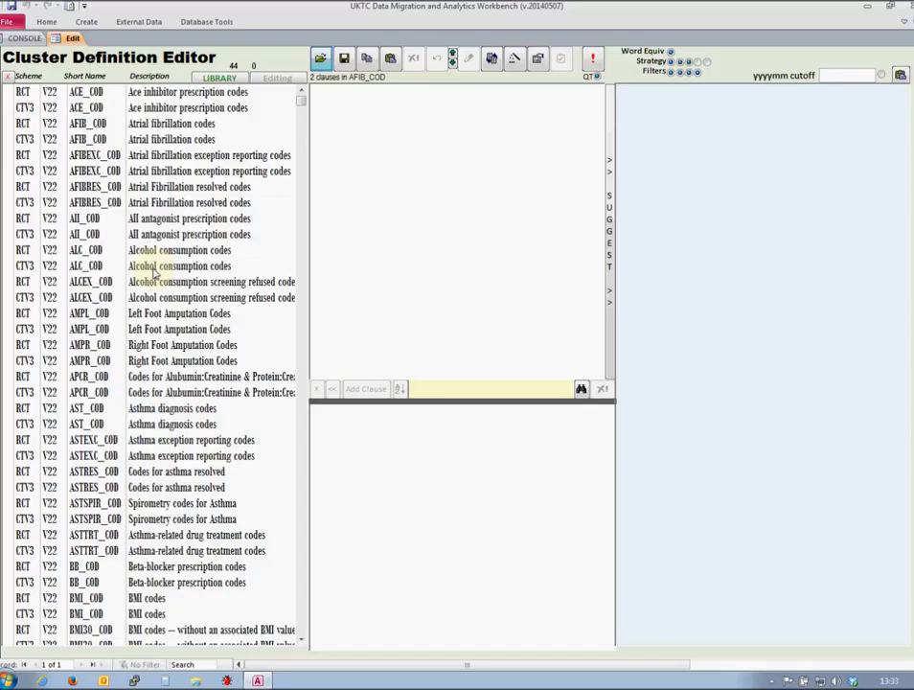
- Compare the clauses of the RCT and CTV3 versions of AFIB_COD, ending on the RCT version
left_click(91, 126)
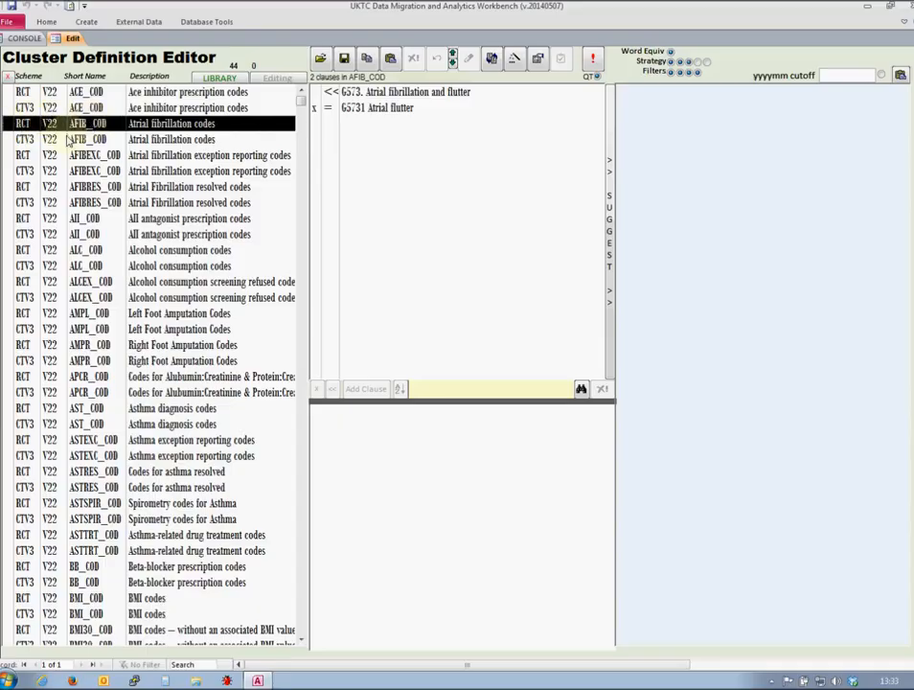
left_click(65, 140)
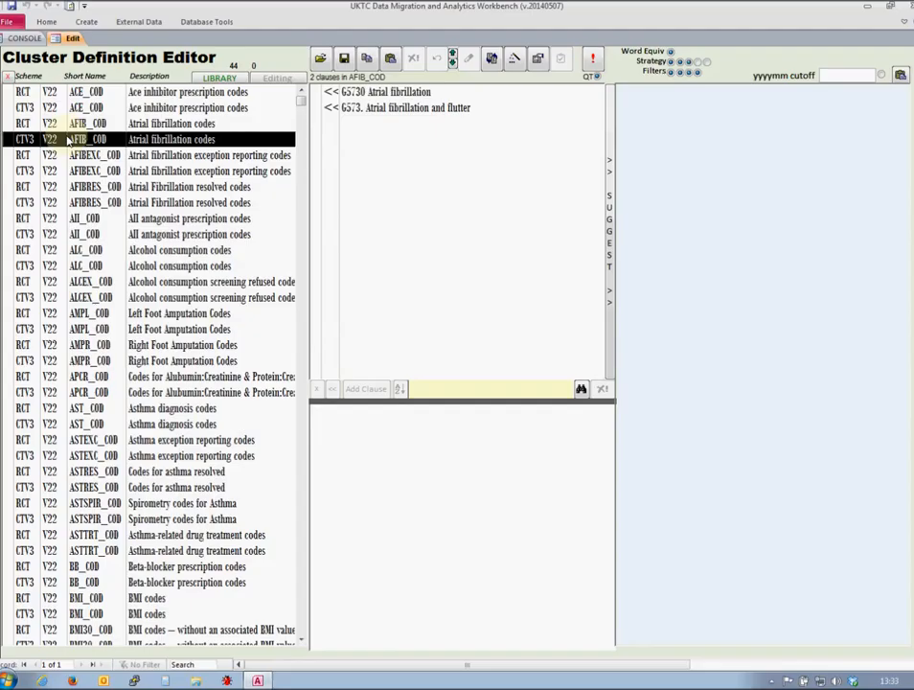
left_click(75, 123)
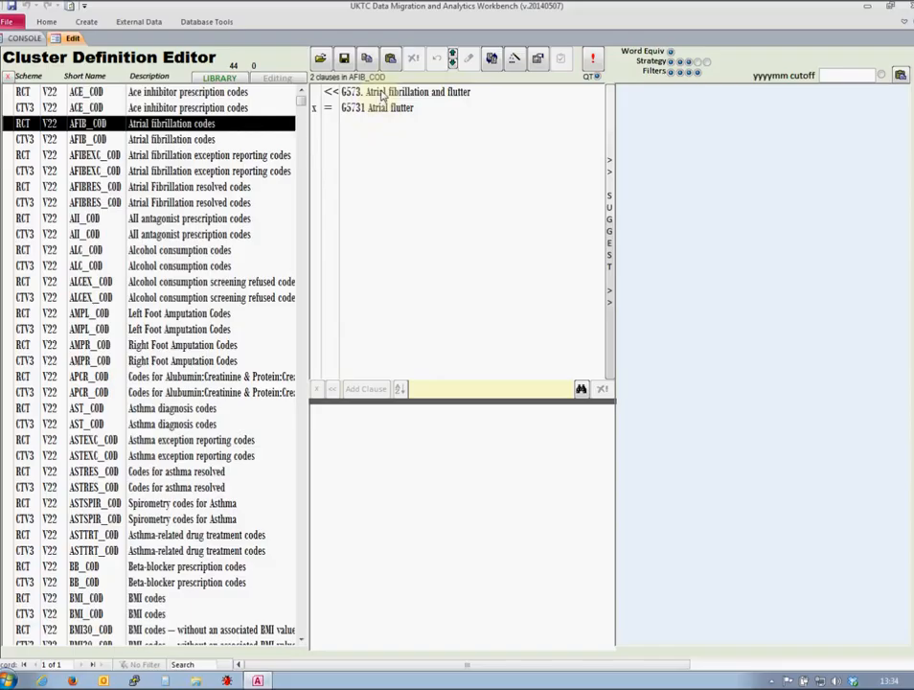
- Examine the hierarchy under the G573. Atrial fibrillation and flutter clause, checking which clauses govern codes G5731 and G5734
left_click(381, 93)
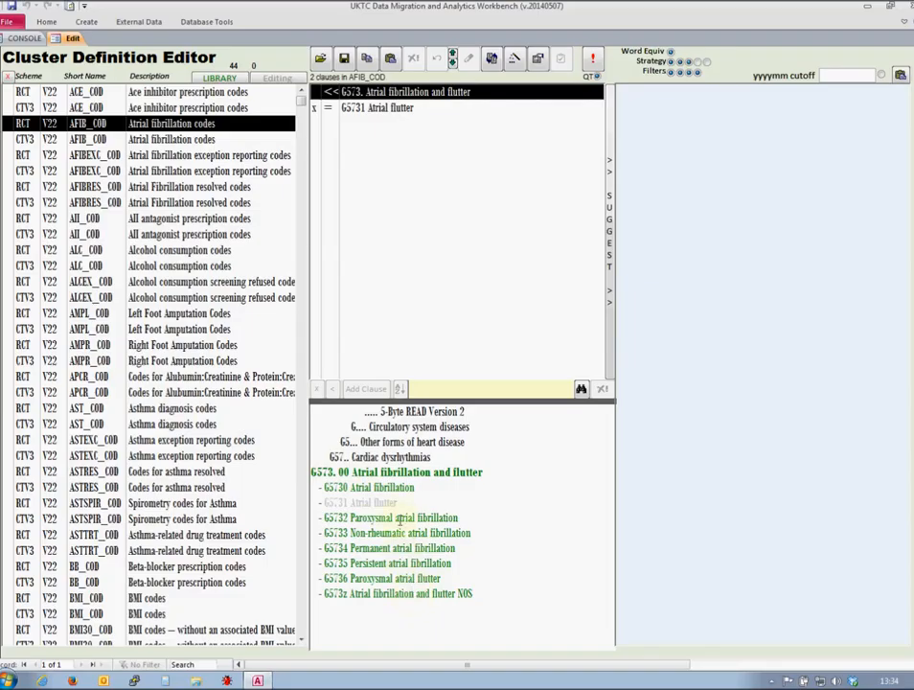
left_click(334, 502)
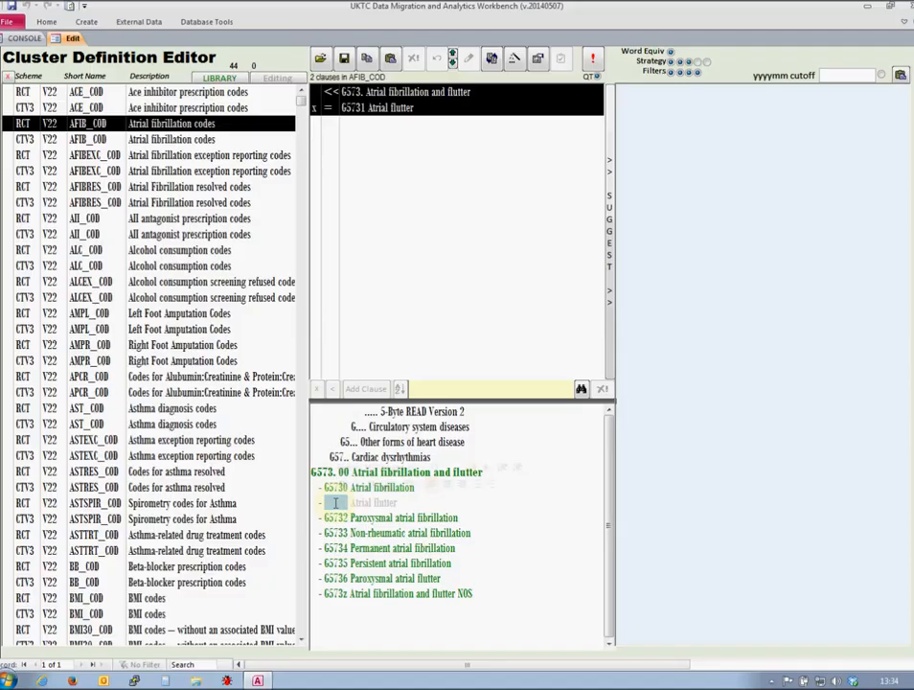
double_click(334, 502)
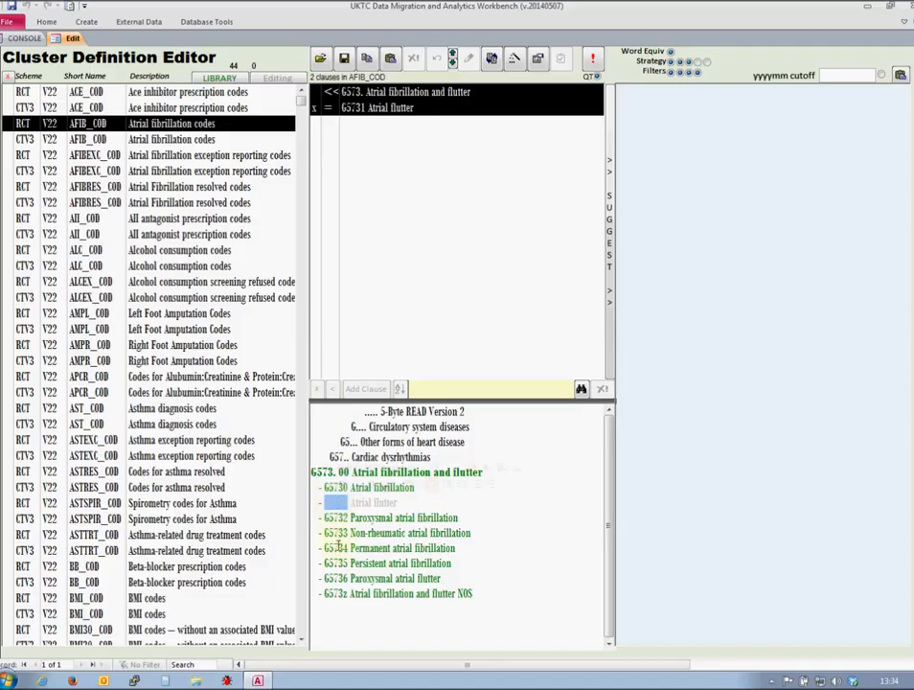
left_click(341, 546)
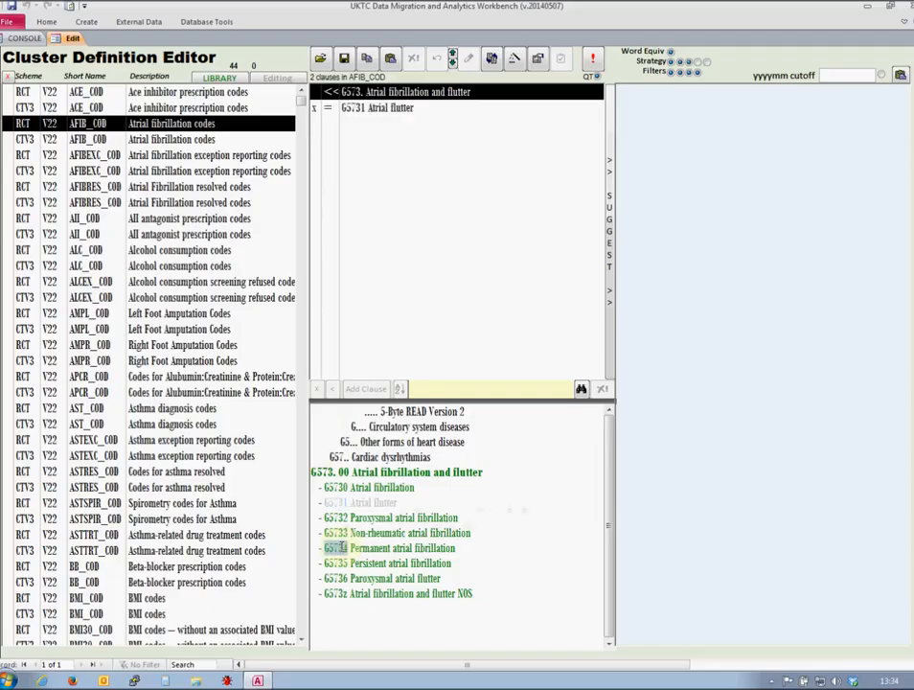
double_click(337, 547)
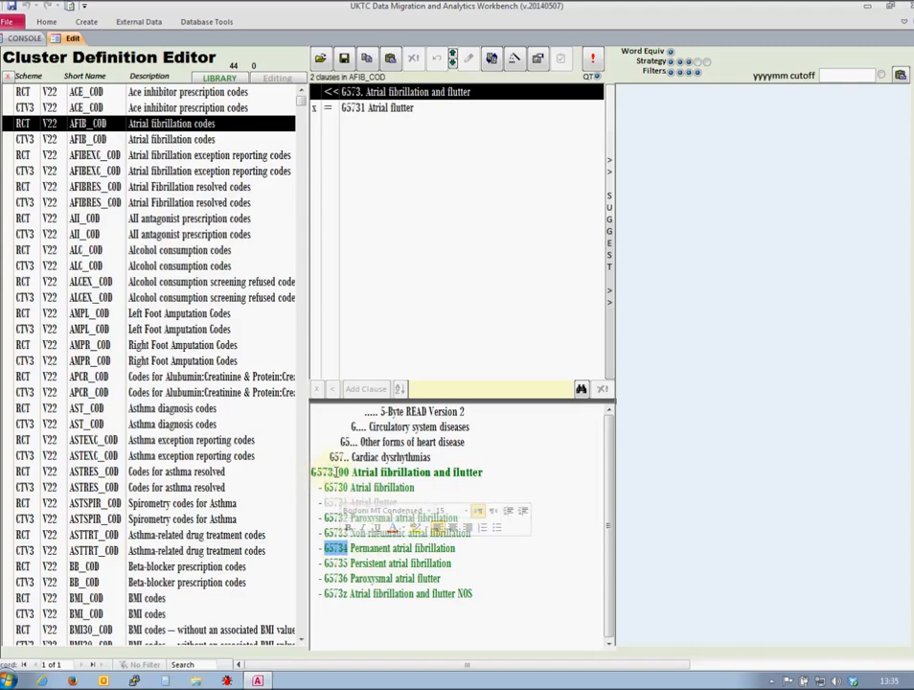
left_click(330, 503)
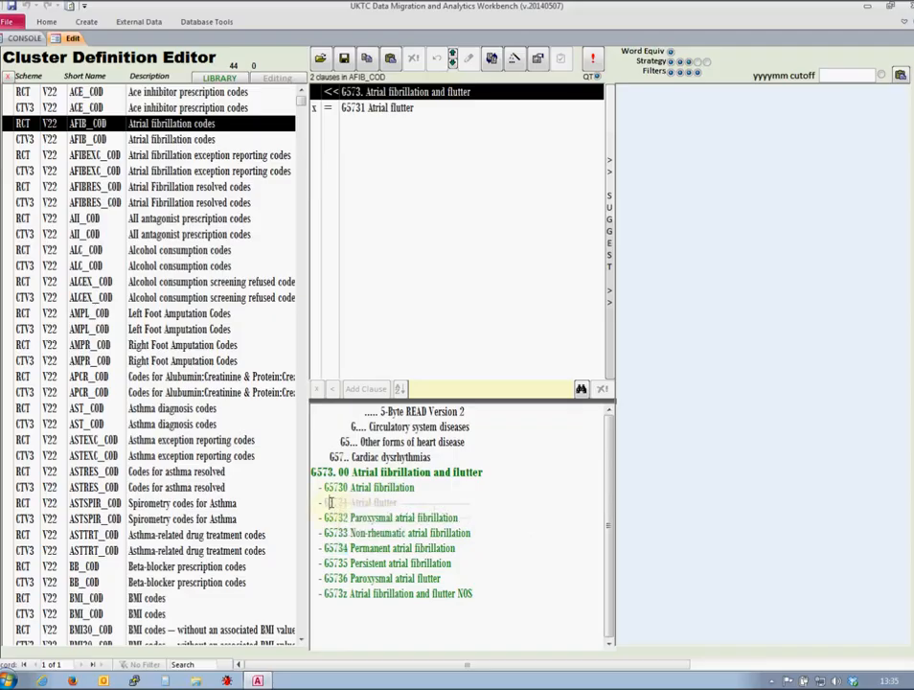
left_click(330, 502)
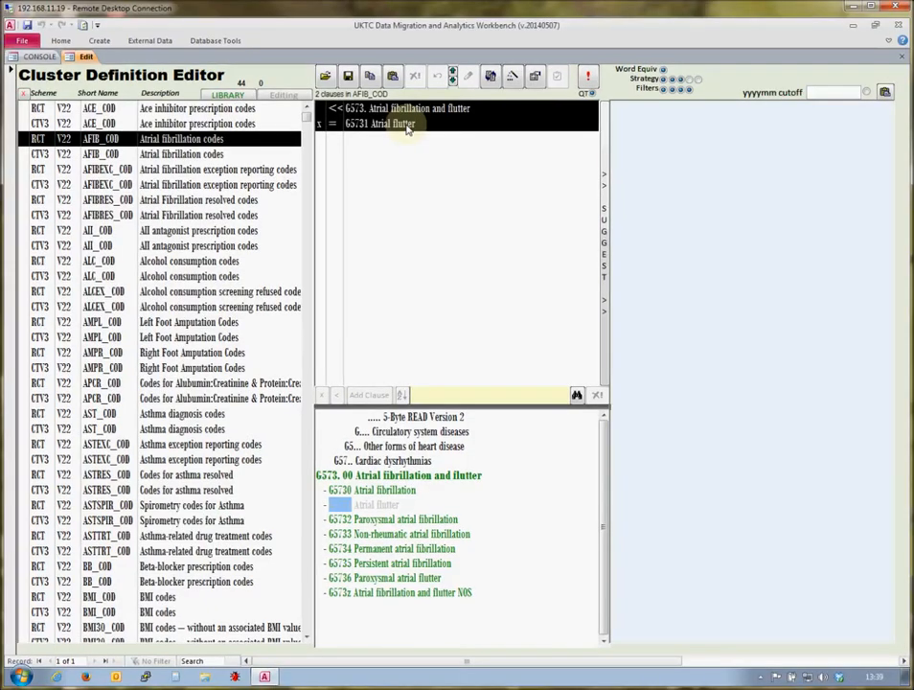
- Browse the clauses of the prescription and alcohol consumption clusters, and compare the RCT and CTV3 versions of AST_COD
left_click(200, 235)
left_click(190, 261)
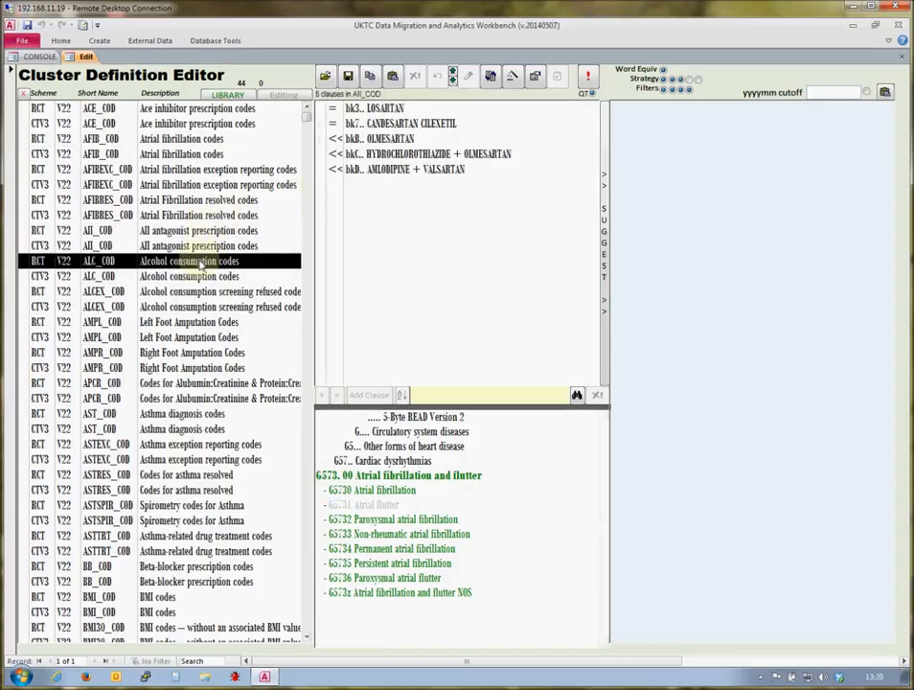
left_click(180, 413)
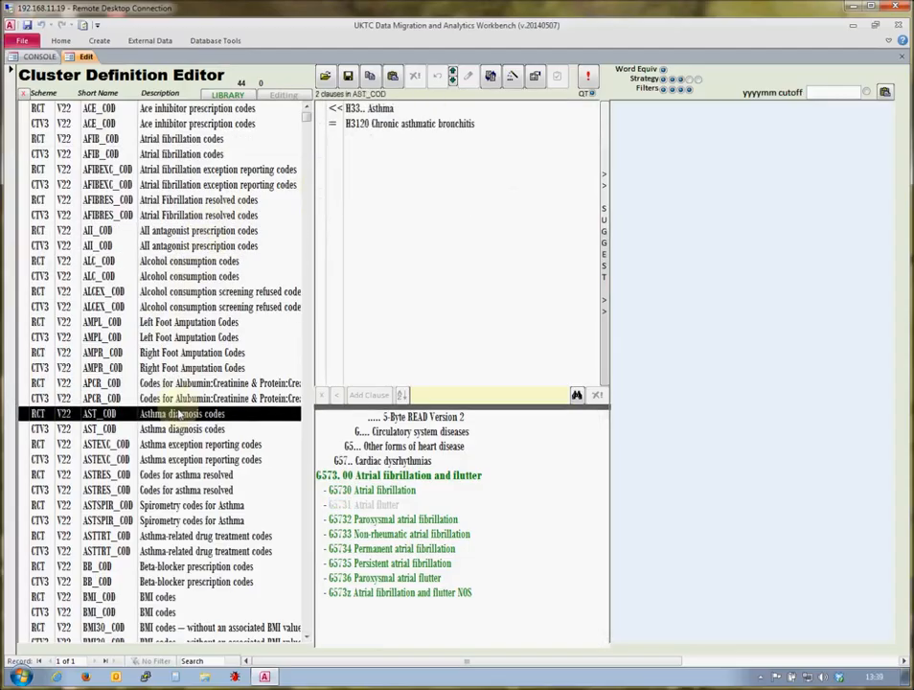
left_click(178, 428)
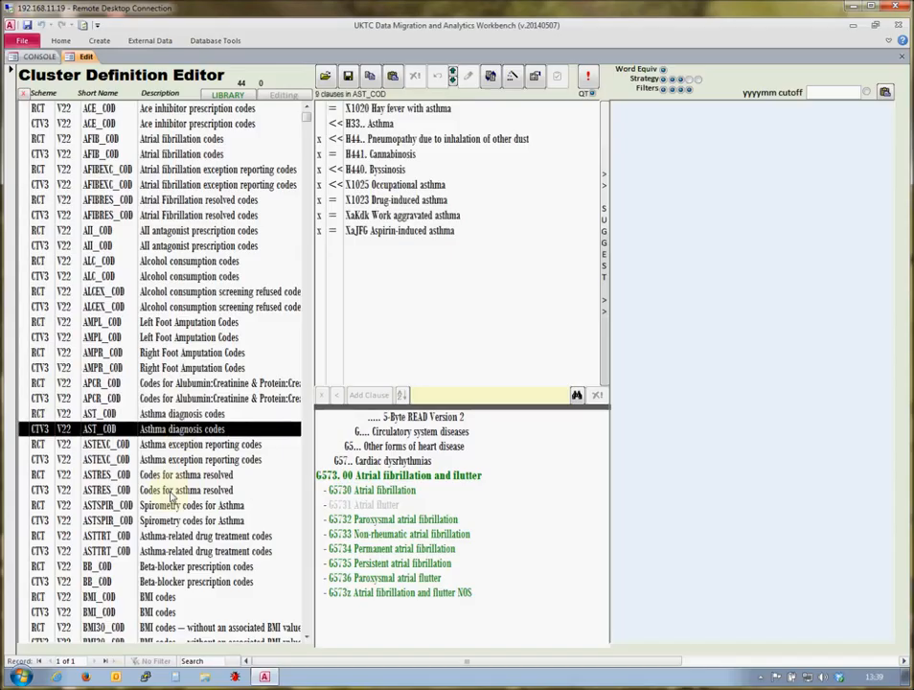
- Examine the H33.. Asthma clause in the CTV3 AST_COD cluster with an enlarged hierarchy pane, including its descendant H440. Byssinosis
left_click(380, 128)
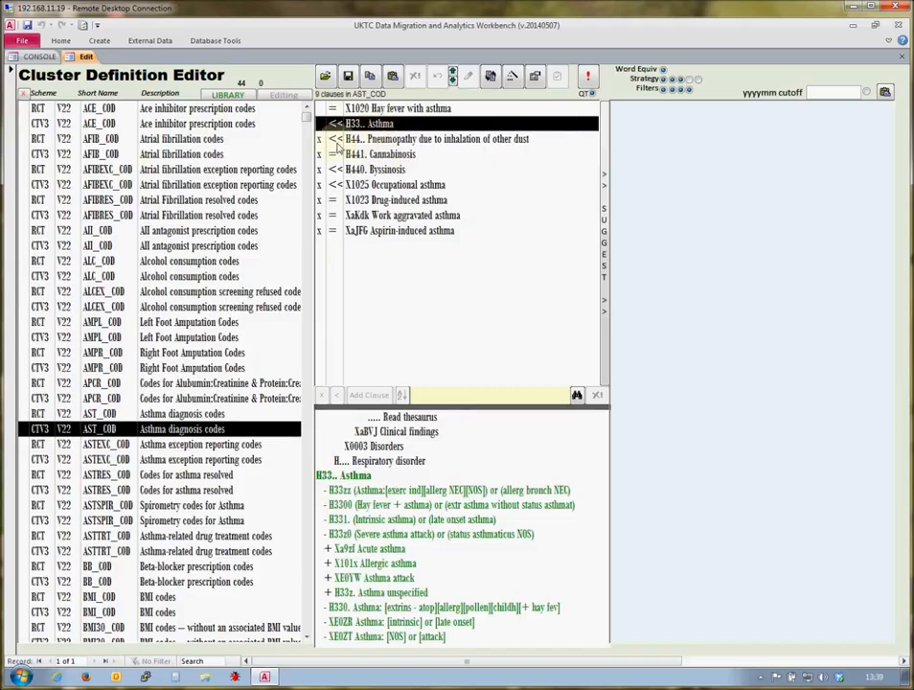
left_click_drag(410, 409, 410, 303)
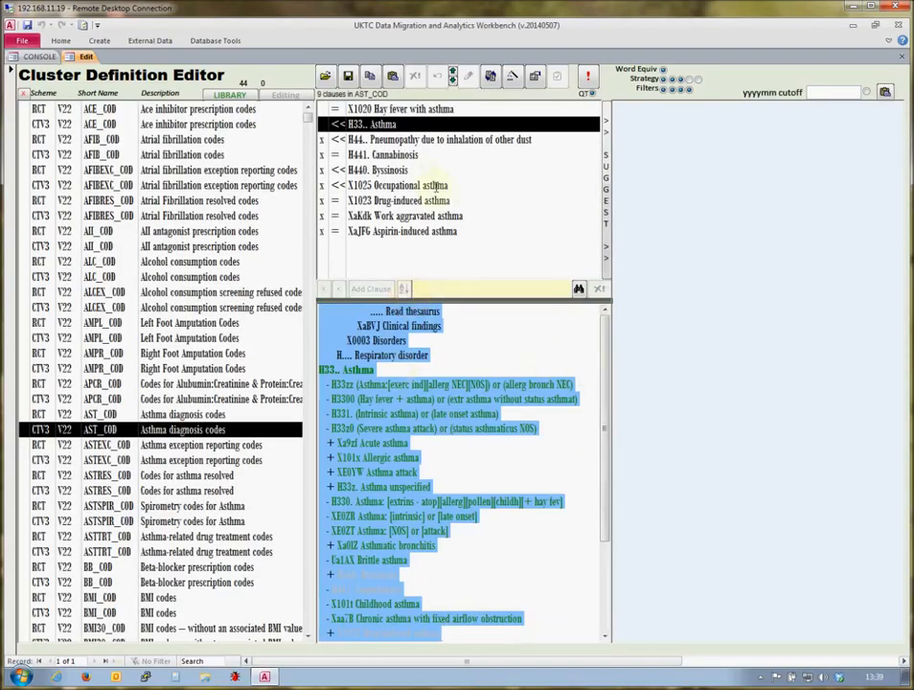
left_click(371, 128)
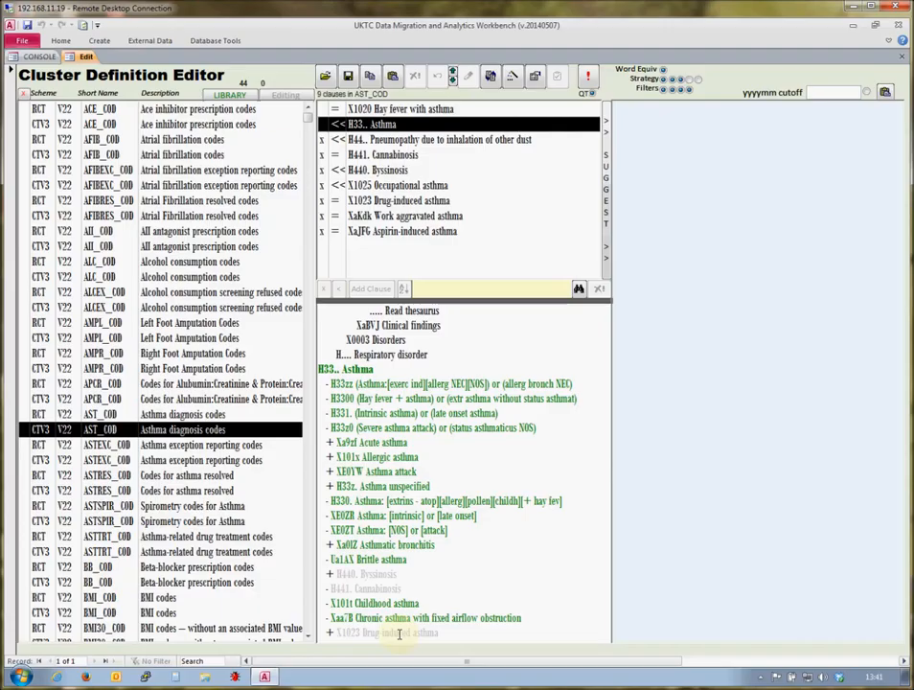
left_click(375, 574)
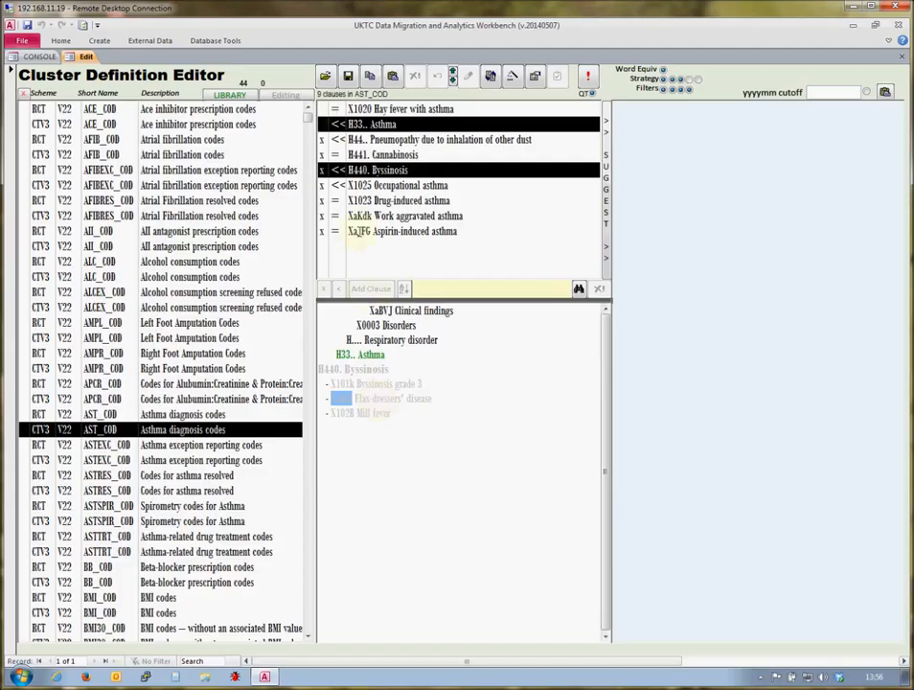
- Show the cluster export options and close them without exporting
left_click(349, 76)
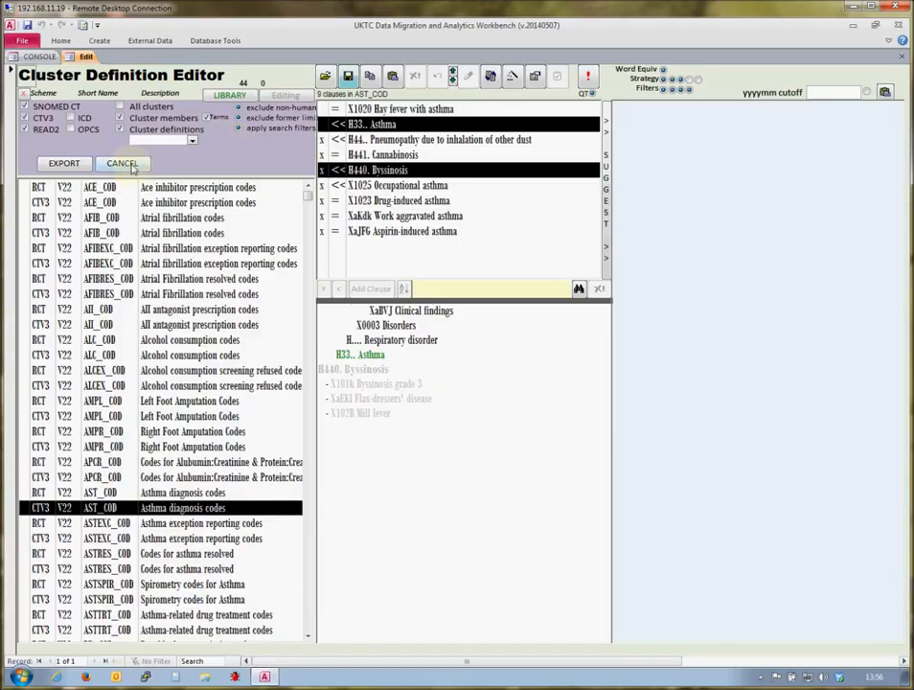
left_click(351, 80)
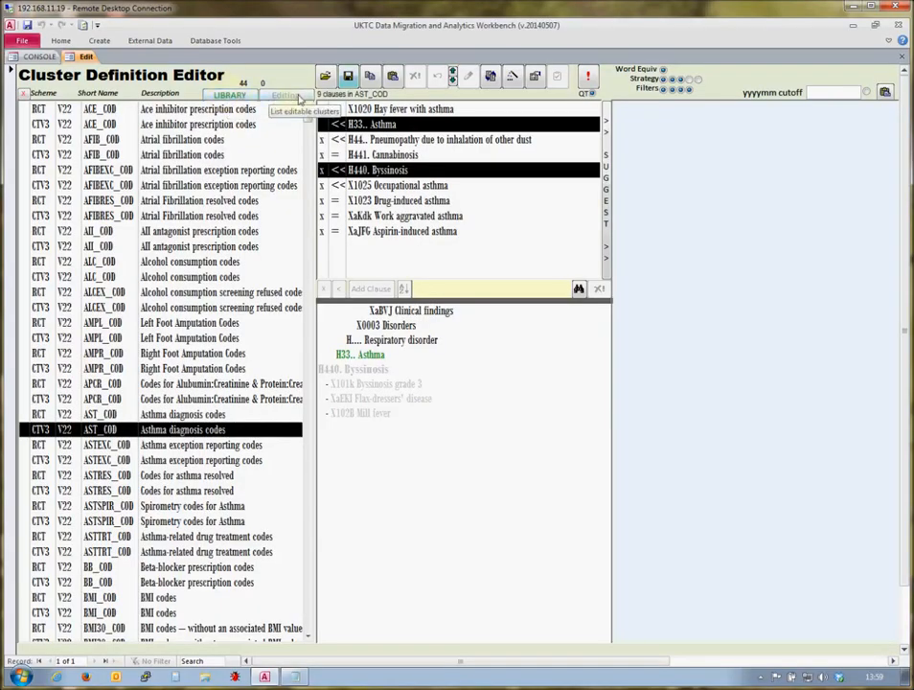
- Copy the RCT AFIB_COD cluster from the read-only library and paste it into the editable clusters
left_click(297, 100)
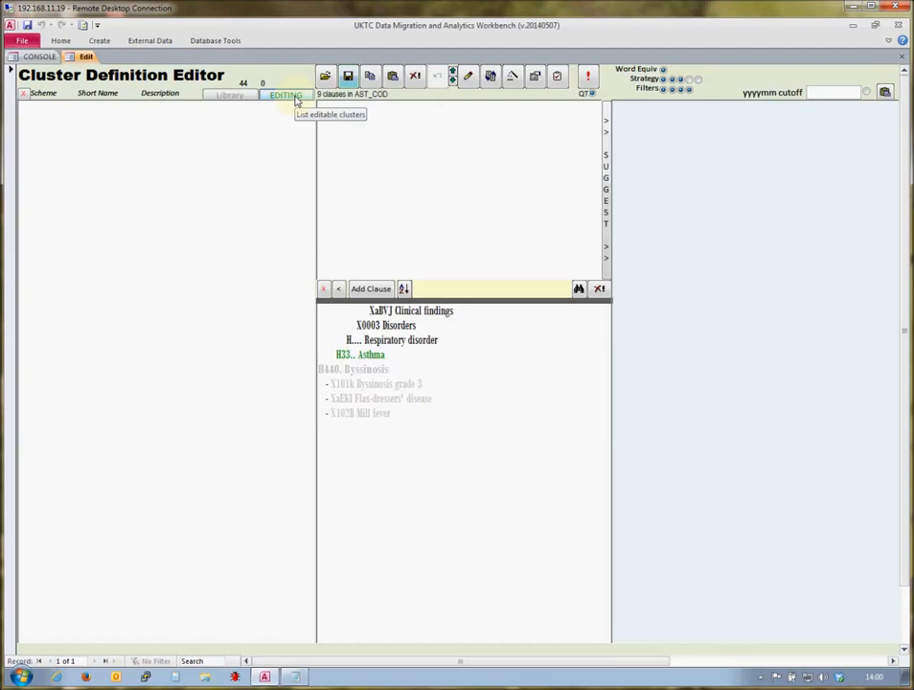
left_click(230, 98)
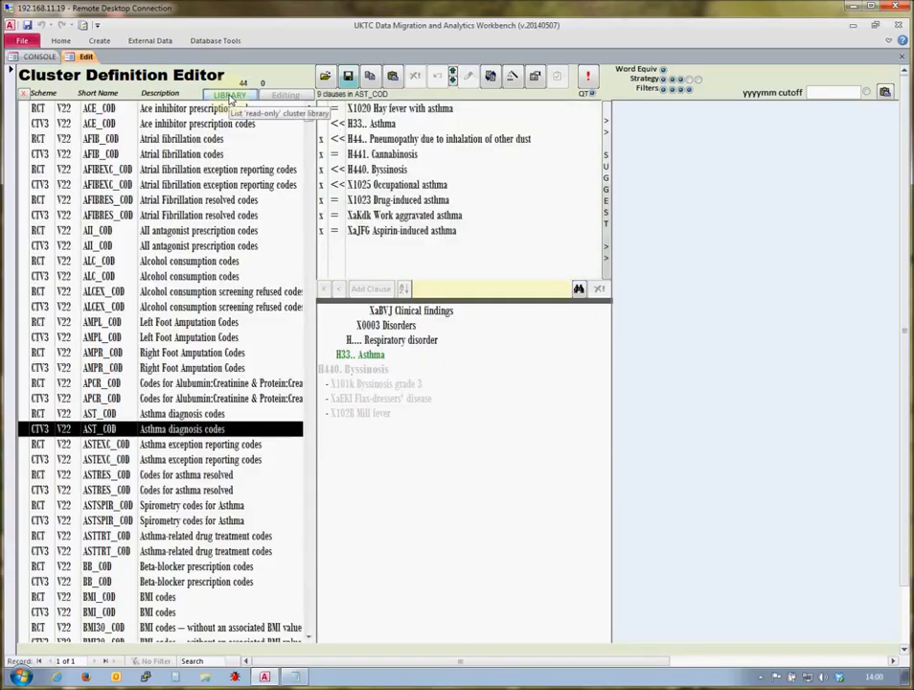
left_click(204, 141)
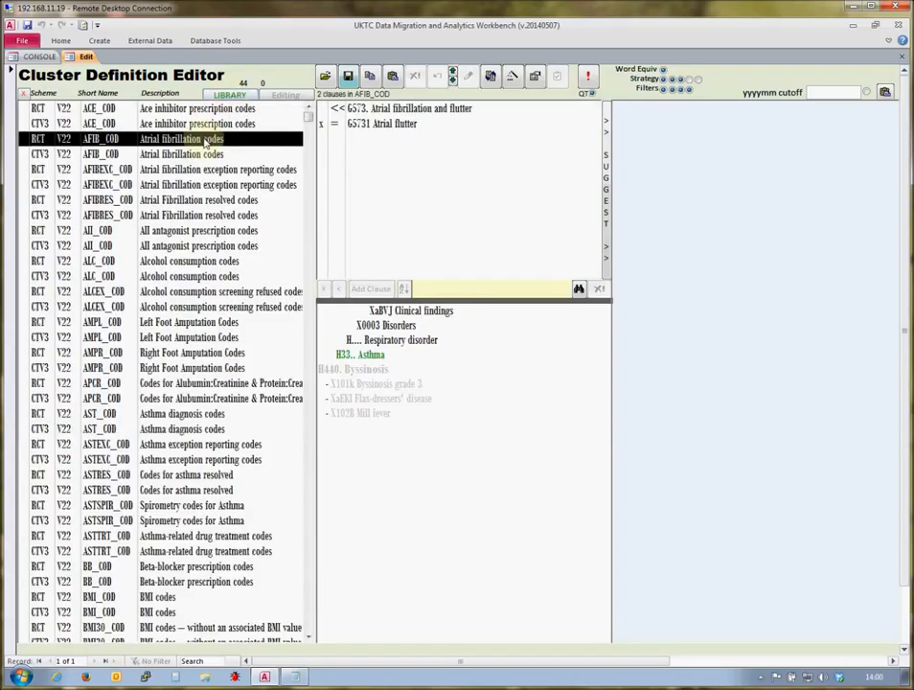
left_click(372, 78)
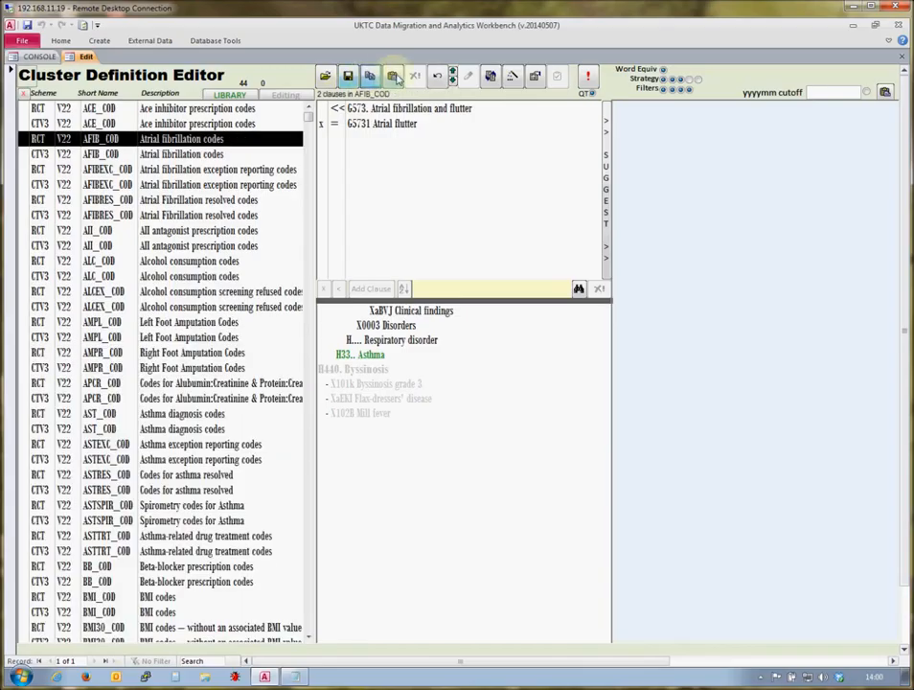
left_click(393, 77)
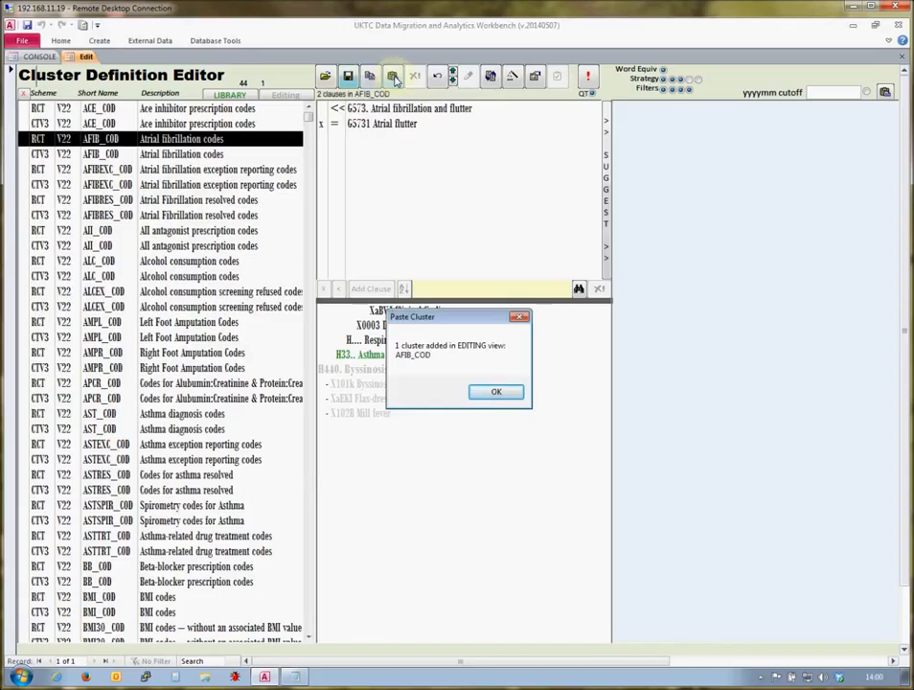
left_click(495, 391)
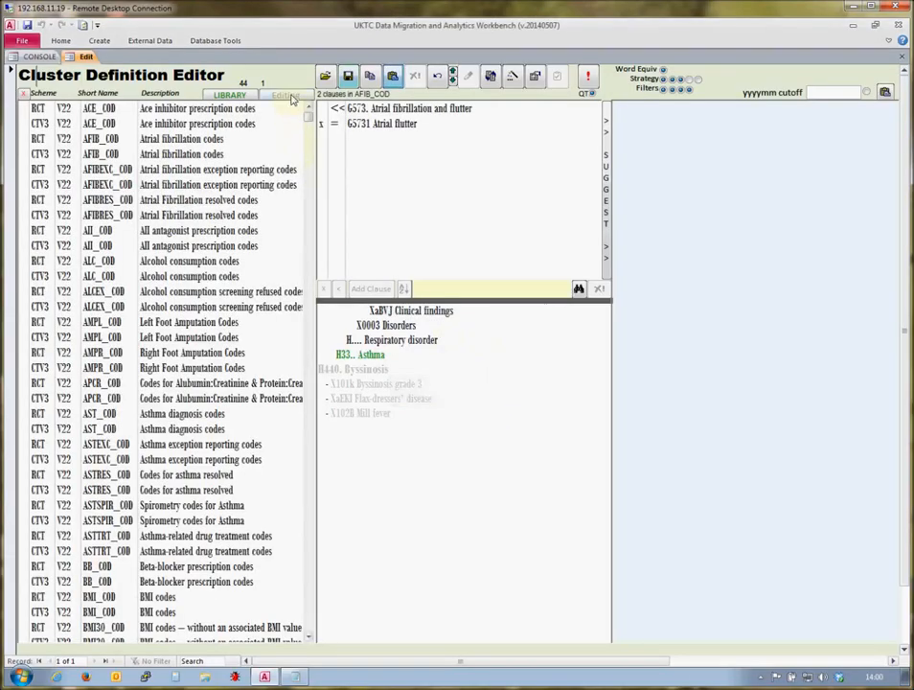
- Compare the editable AFIB_COD copy with the RCT original in the library, ending in the view of editable clusters
left_click(291, 97)
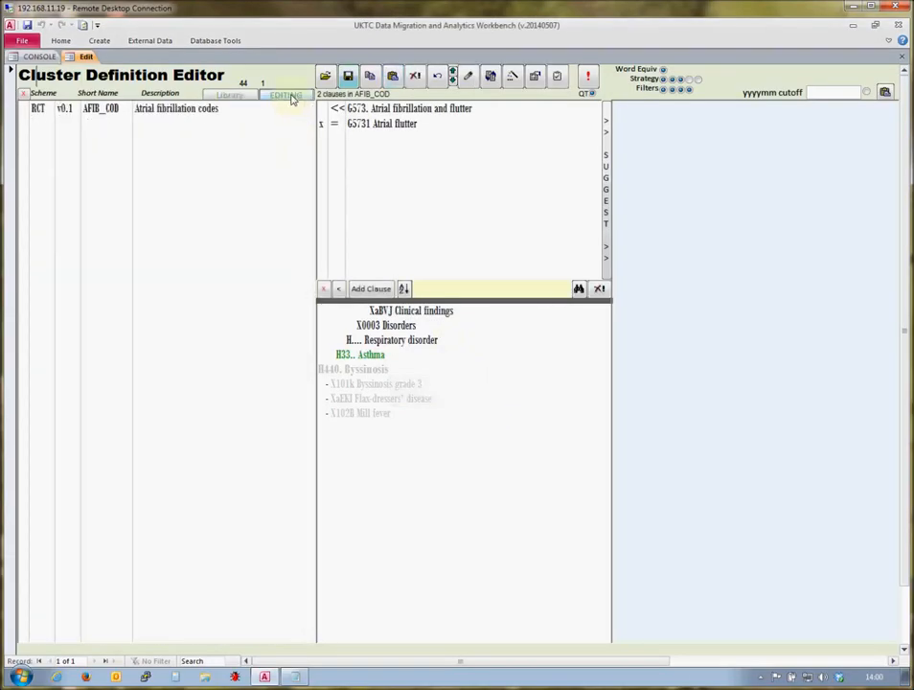
left_click(267, 114)
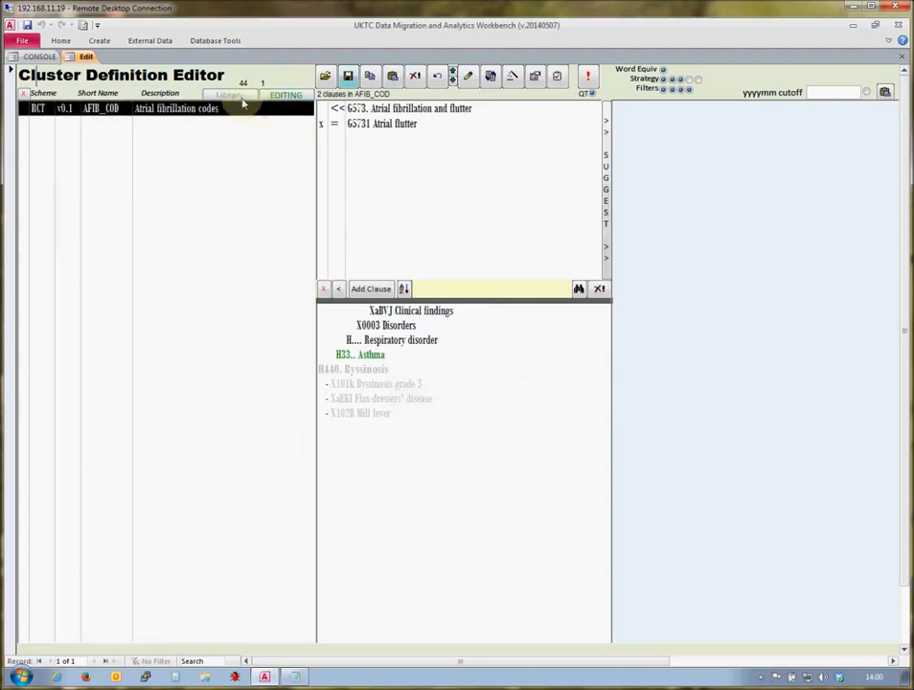
left_click(237, 96)
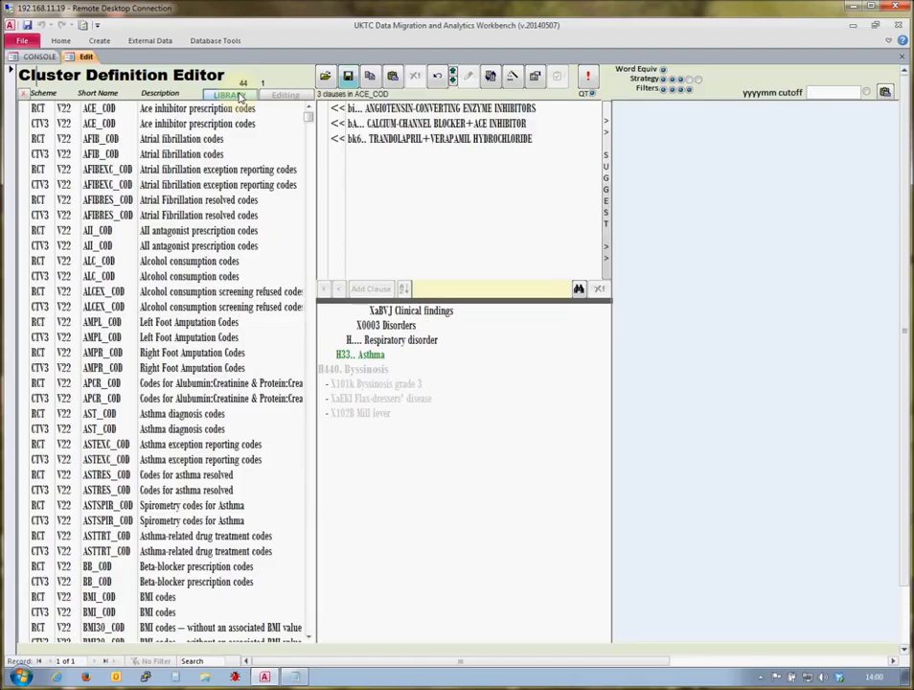
left_click(67, 142)
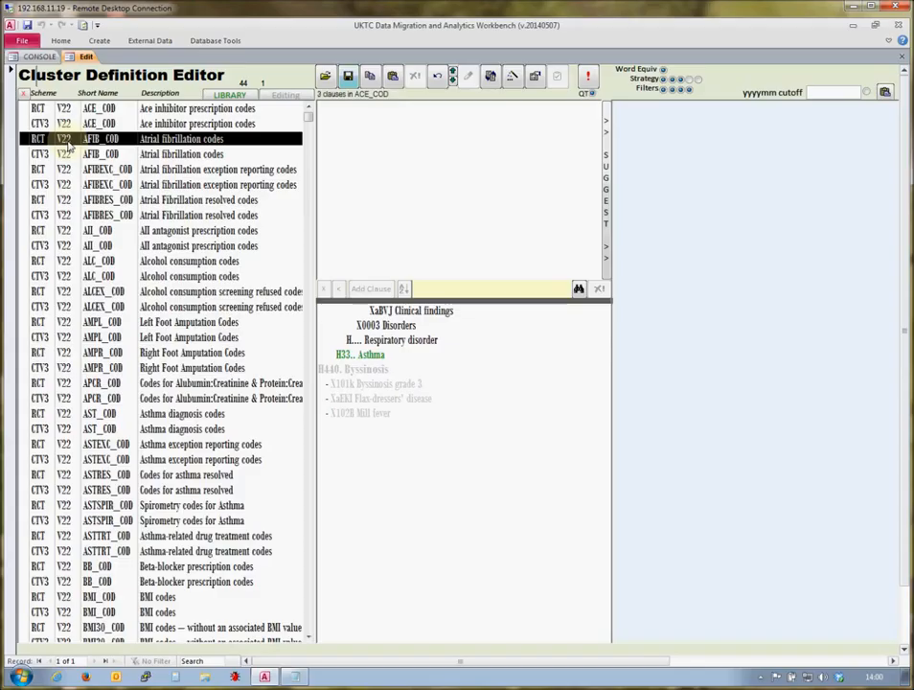
left_click(288, 95)
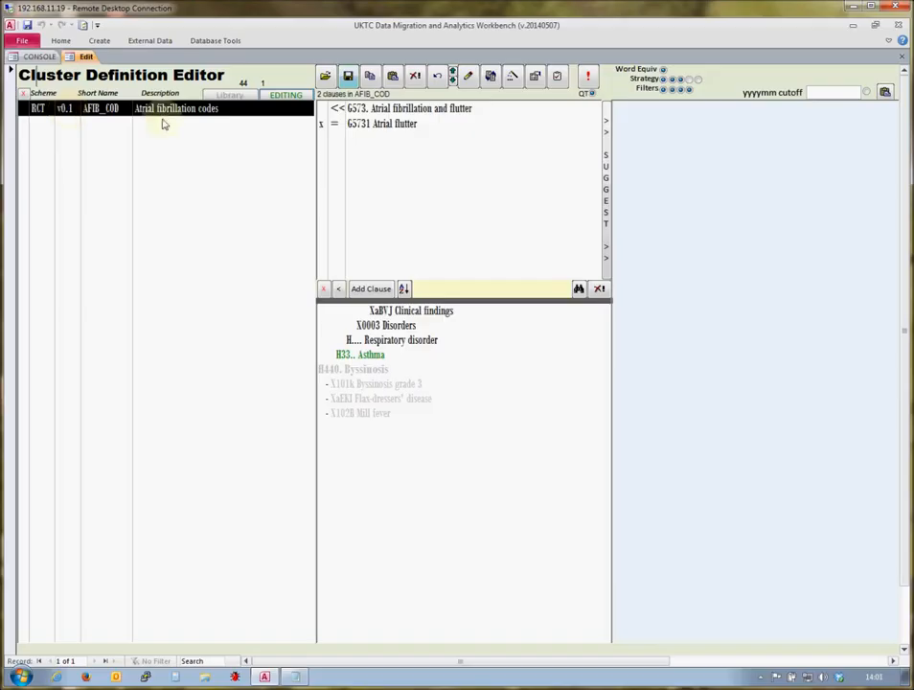
- Upversion the editable AFIB_COD cluster repeatedly until it reaches v4.1
left_click(559, 77)
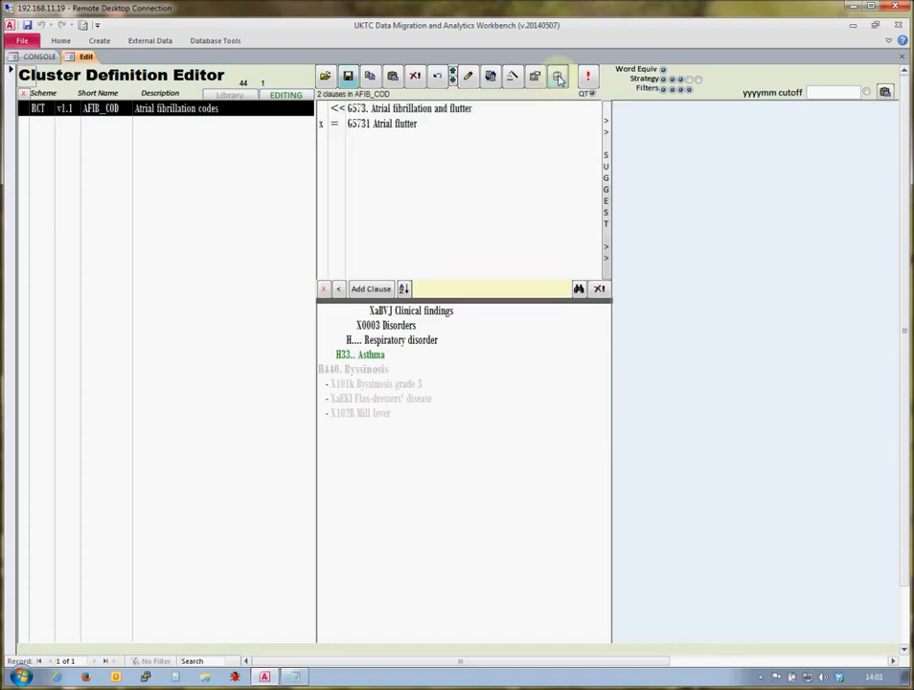
left_click(558, 78)
left_click(558, 78)
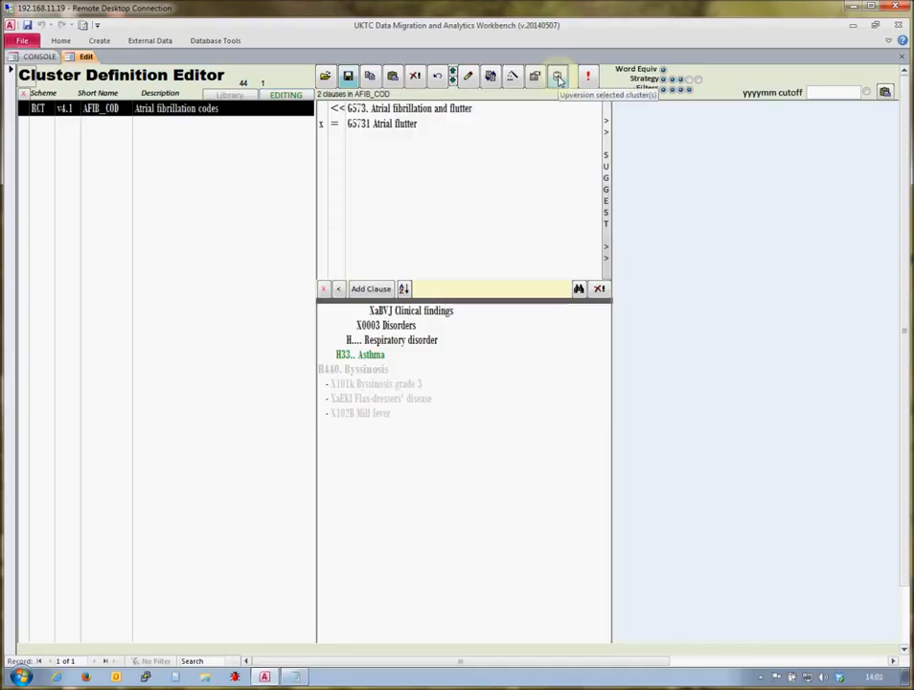
- Copy the AFIB_COD cluster definition into a wider Notepad window to read it as text, and close the document
left_click(371, 83)
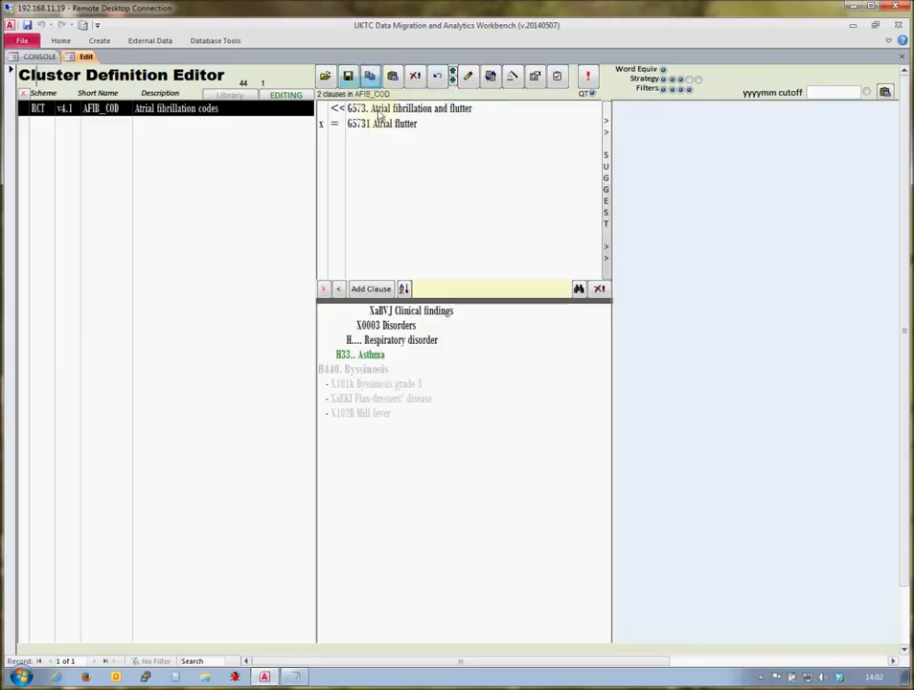
left_click(294, 676)
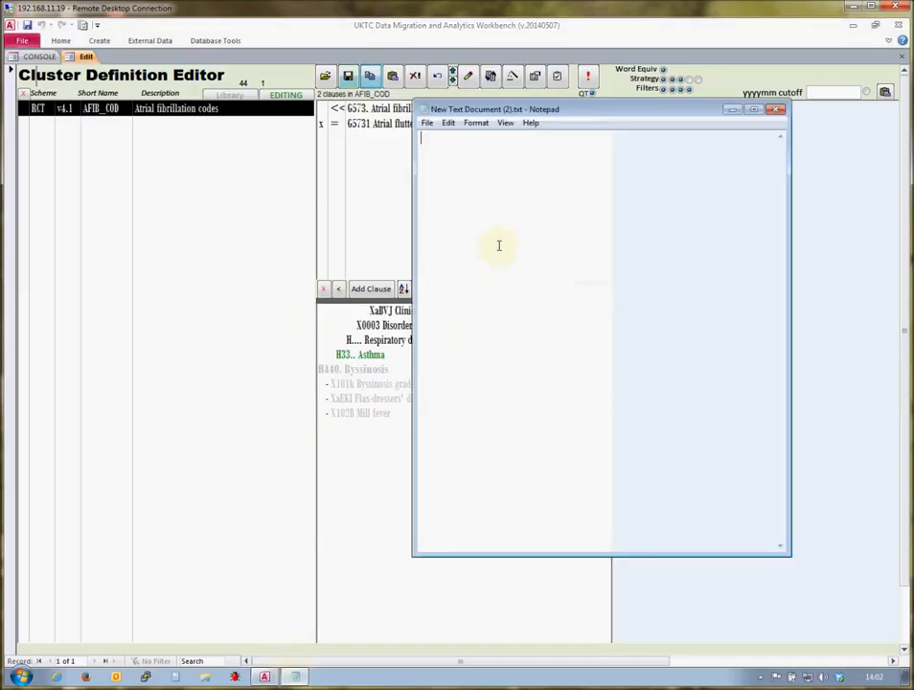
left_click(447, 122)
left_click(470, 183)
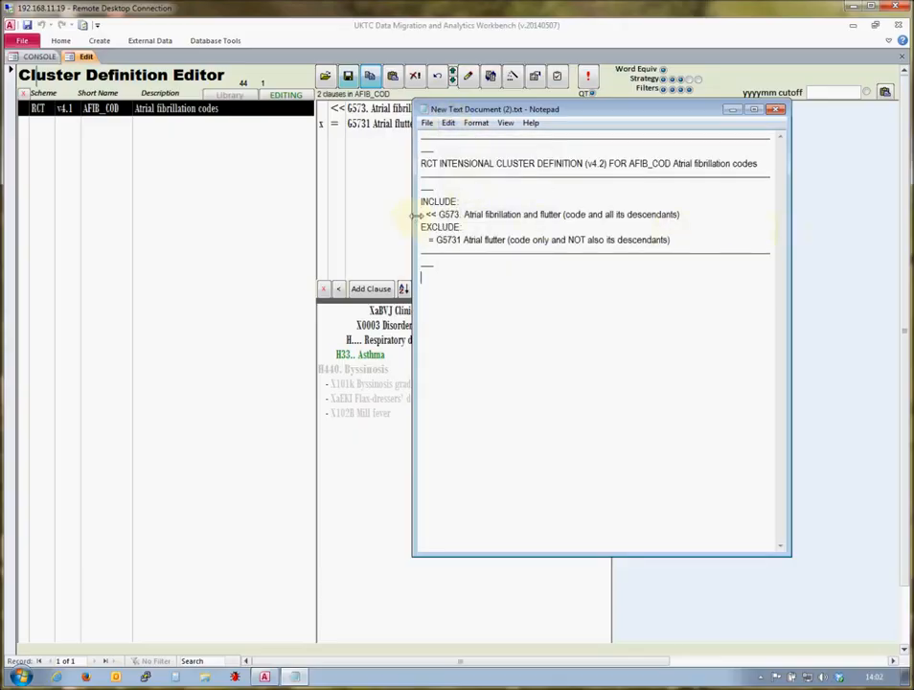
left_click_drag(414, 215, 314, 211)
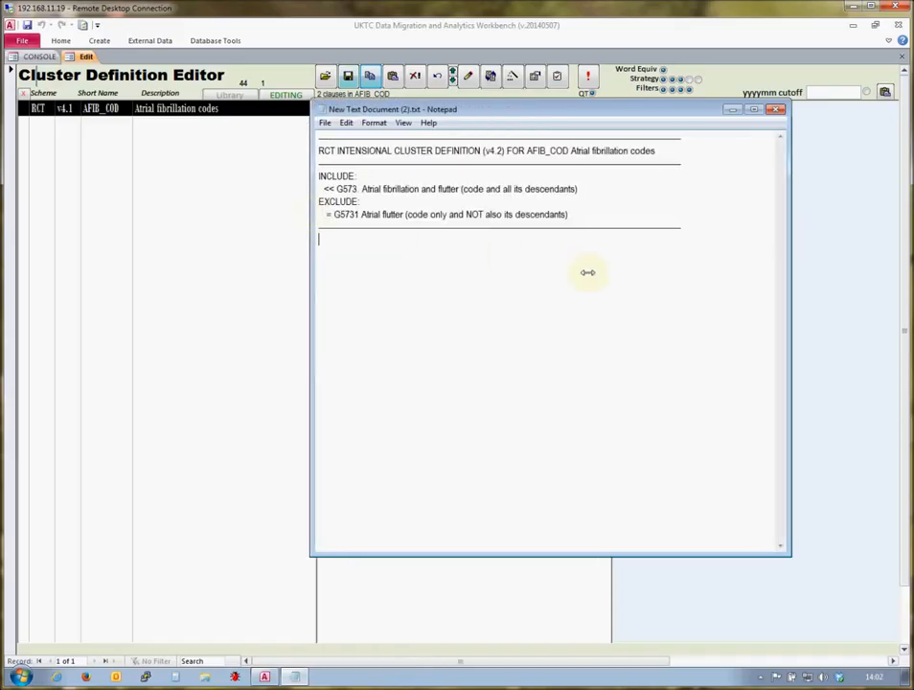
left_click(778, 111)
left_click(484, 364)
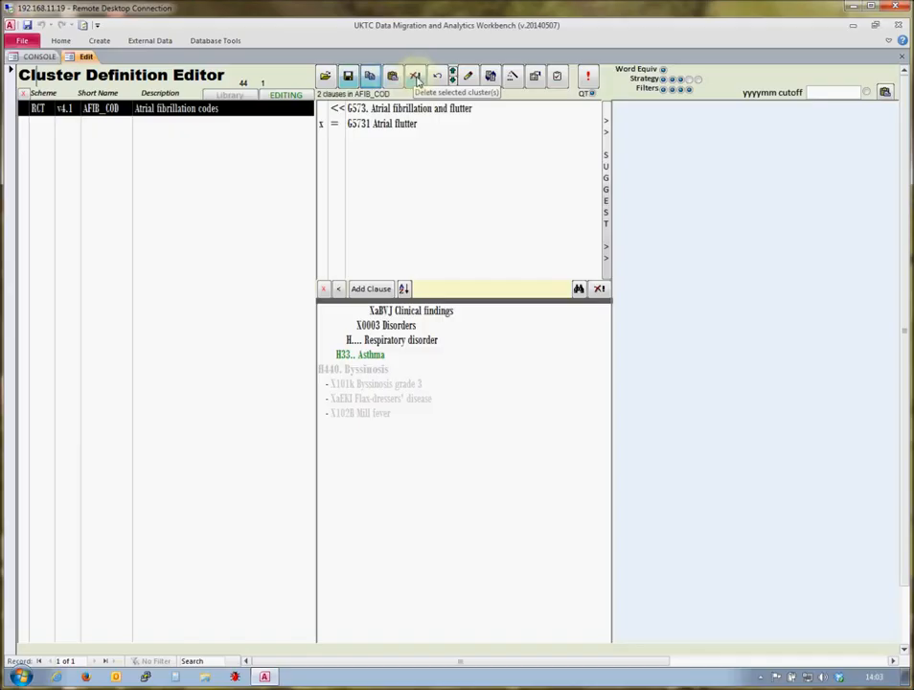
- Delete the editable AFIB_COD cluster and create a new SCT cluster named Test with the description "A test definition of A Fib"
left_click(416, 76)
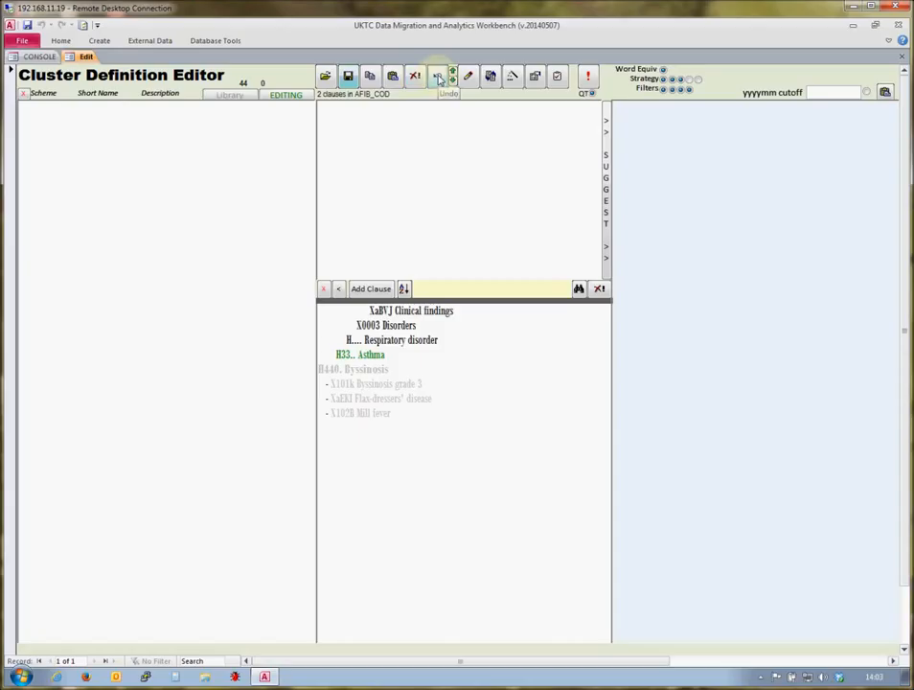
left_click(469, 78)
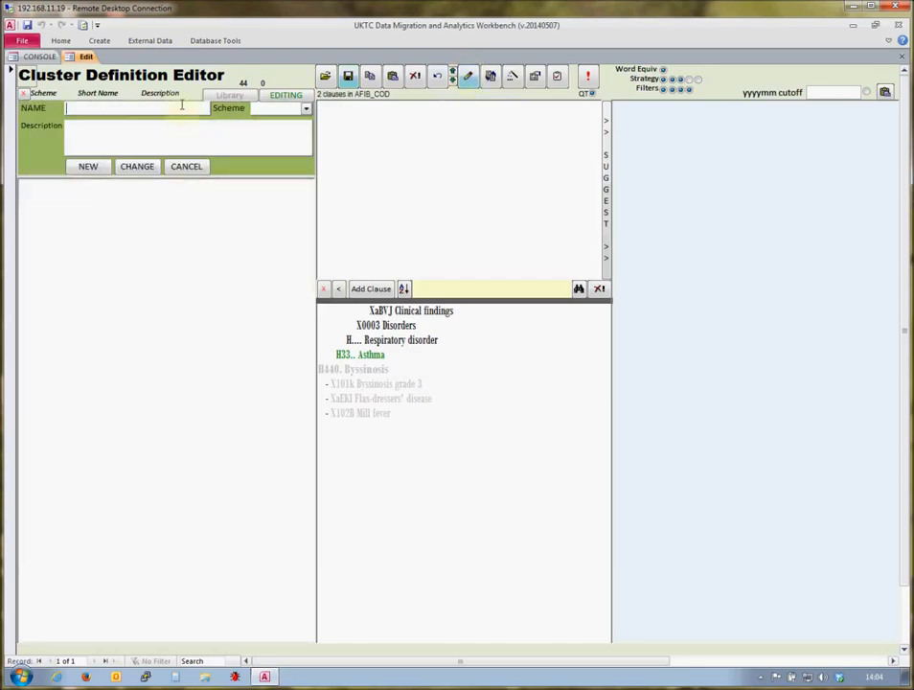
type("Test")
key("Tab")
left_click(305, 110)
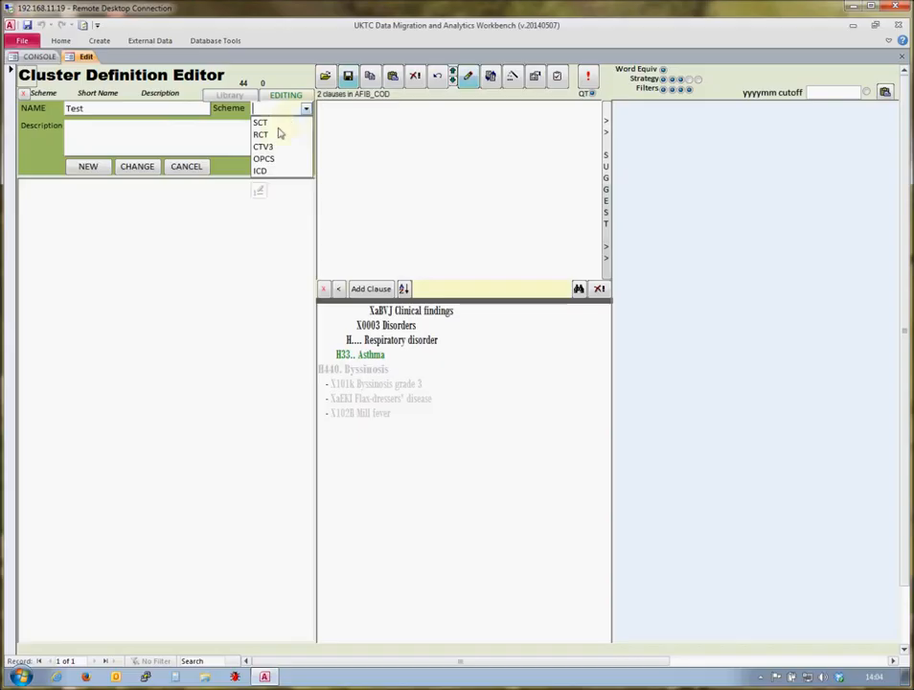
left_click(263, 121)
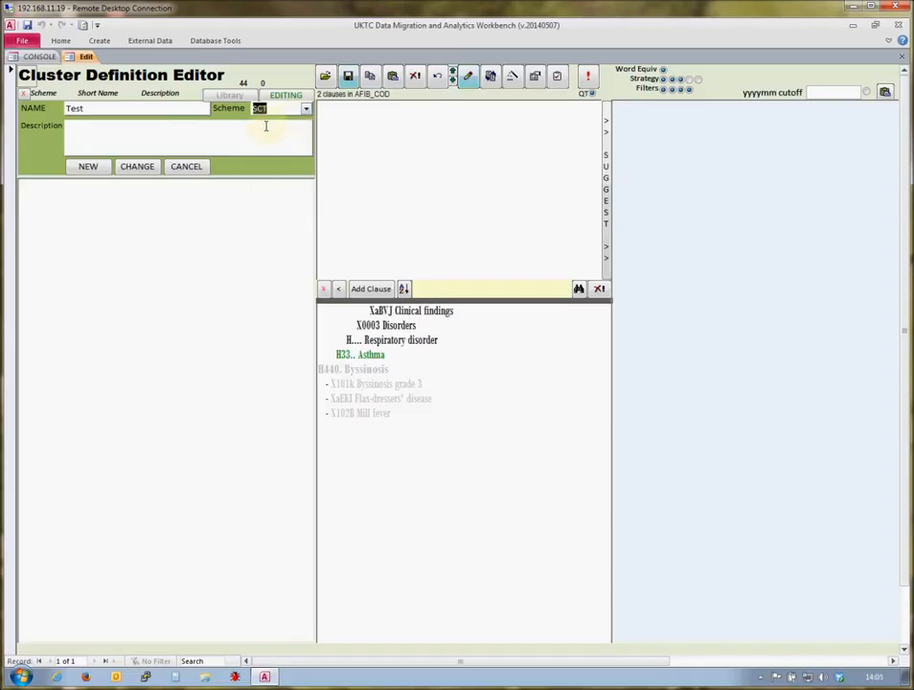
left_click(266, 127)
type("A test definition of")
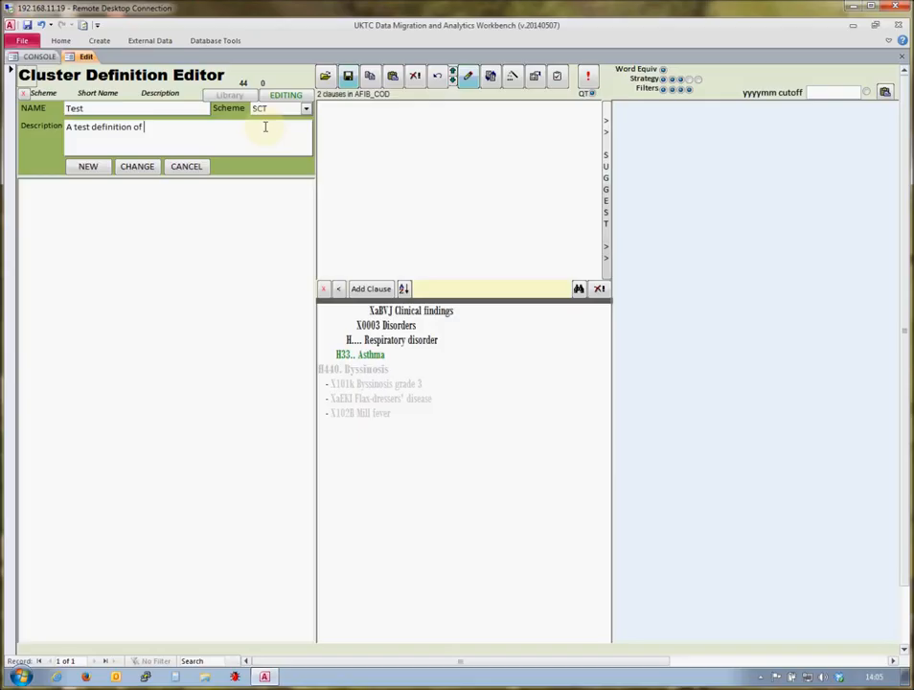
type(" A Fib")
left_click(88, 168)
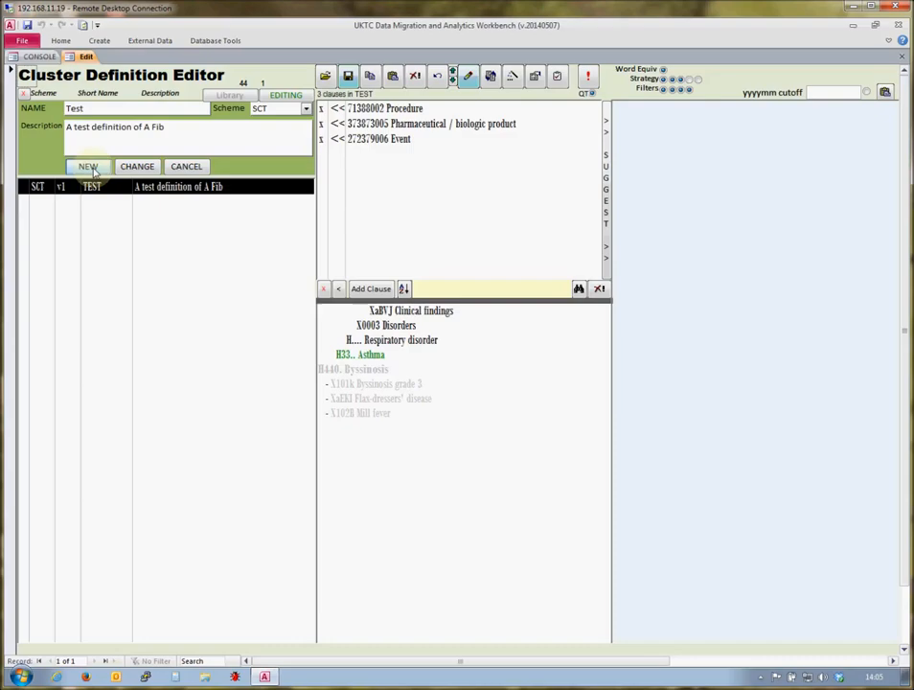
left_click(196, 169)
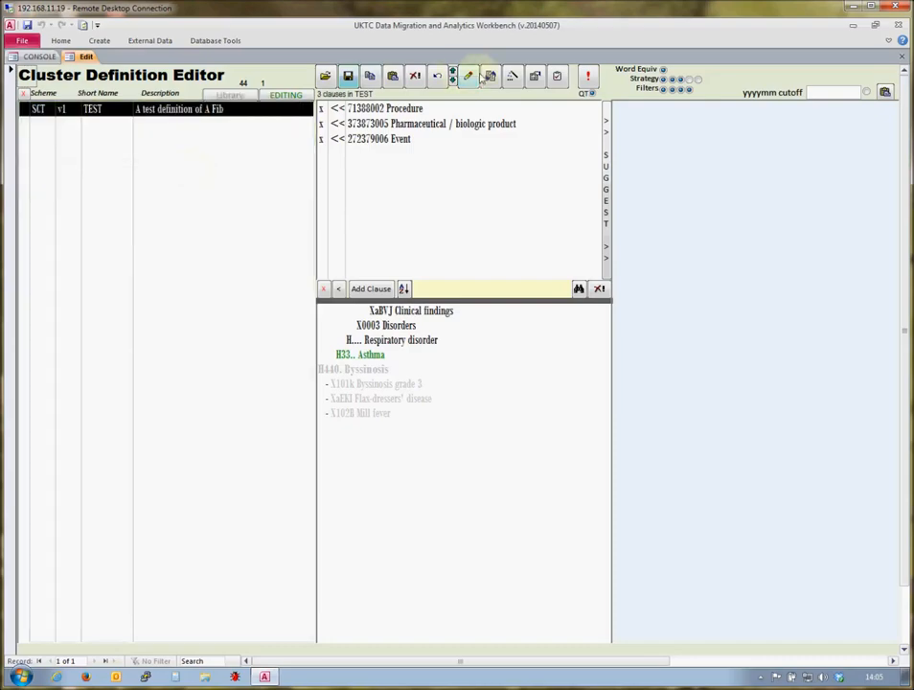
- Change the TEST cluster's description to "A test definition of Atrial Fib"
left_click(470, 78)
left_click(470, 78)
left_click(470, 78)
left_click(470, 78)
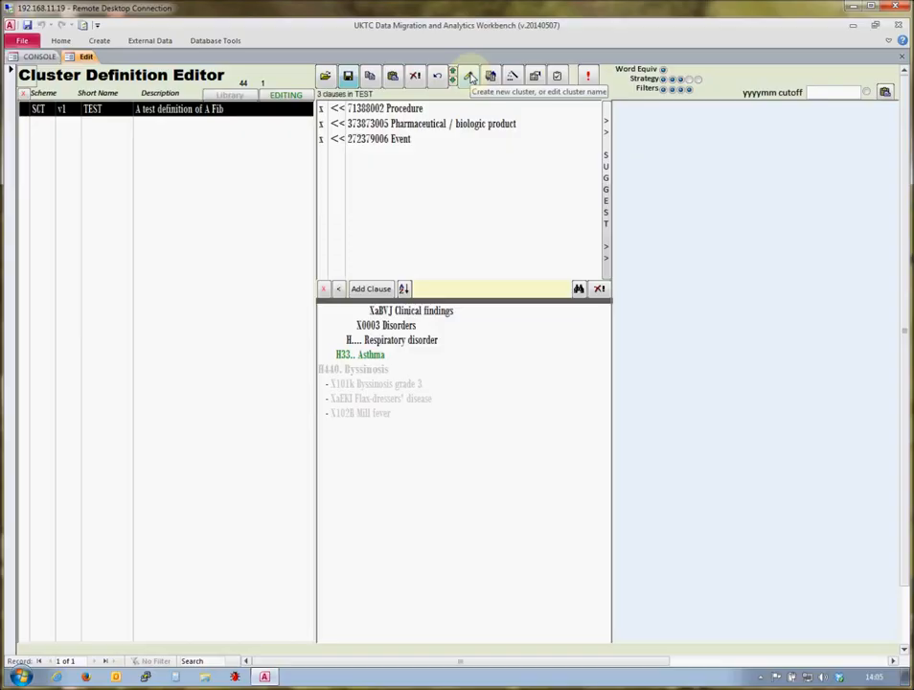
left_click(471, 77)
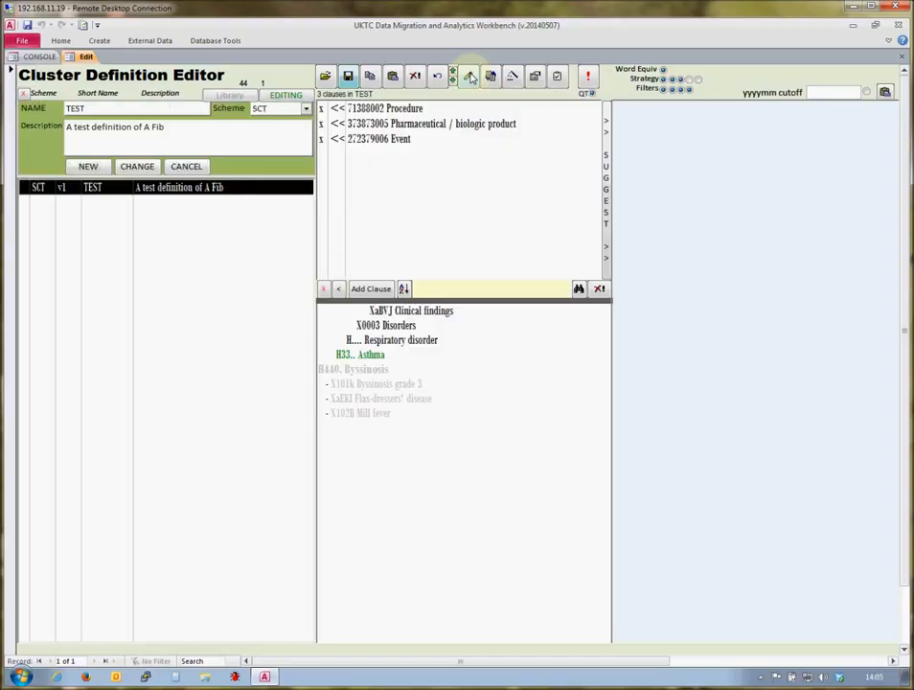
left_click(149, 129)
type("trial")
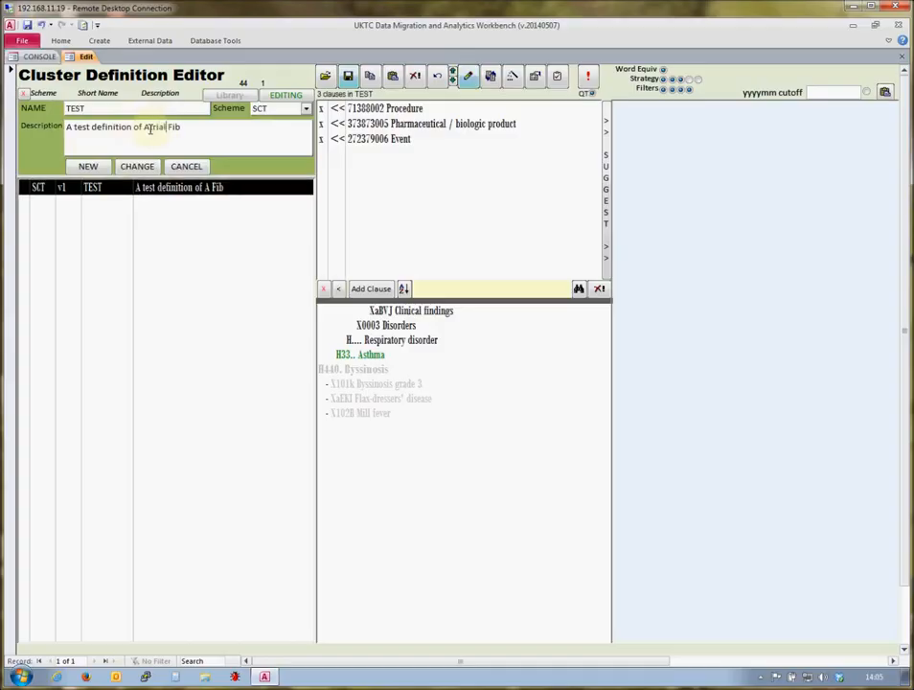
left_click(137, 166)
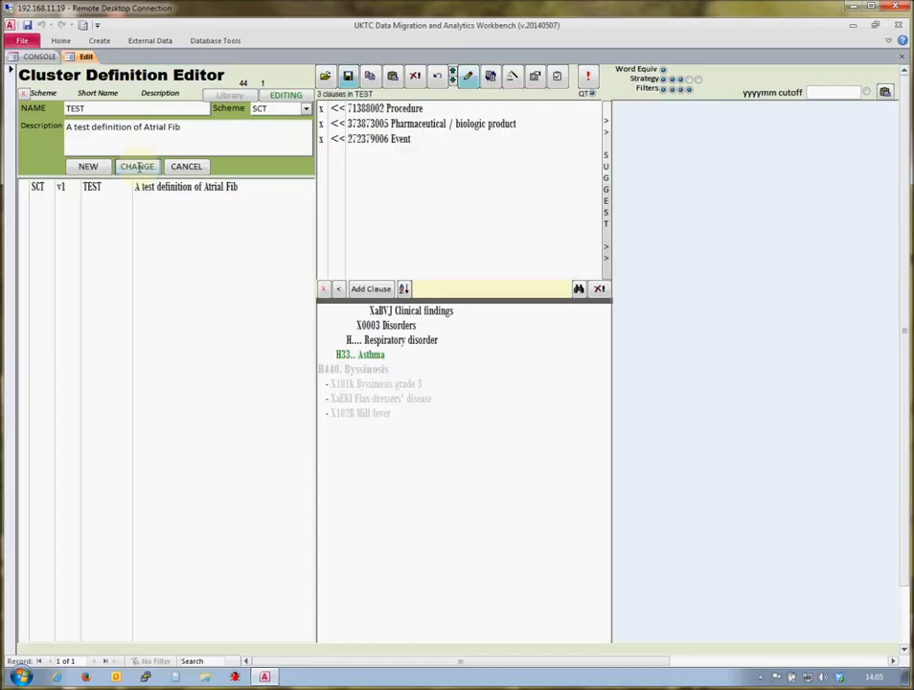
left_click(187, 167)
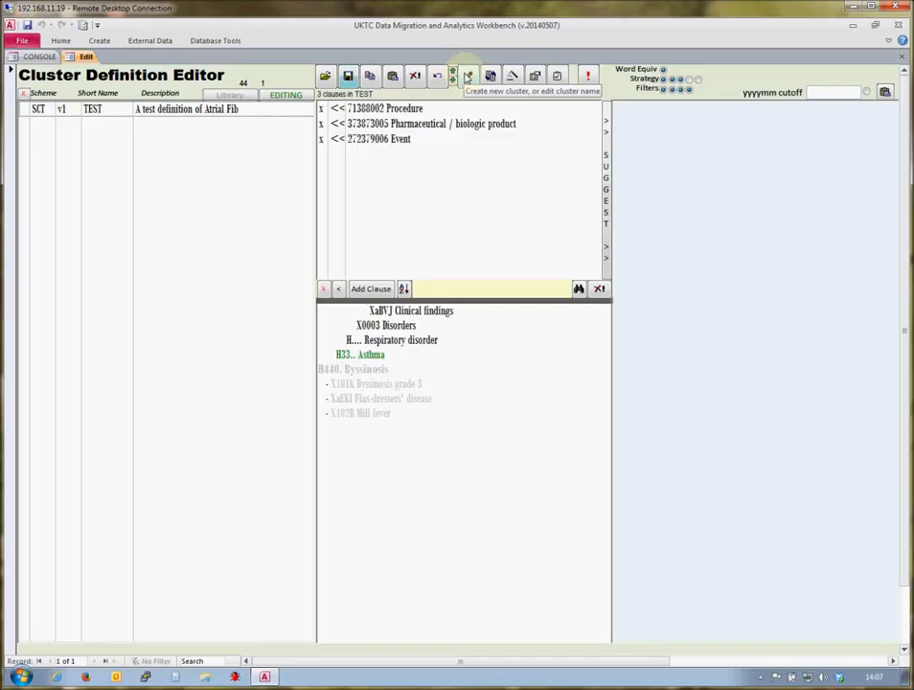
- Search SNOMED CT for "atr fibril" and add the 49436004 Atrial fibrillation concept as a clause of the TEST cluster
left_click(468, 77)
left_click(253, 112)
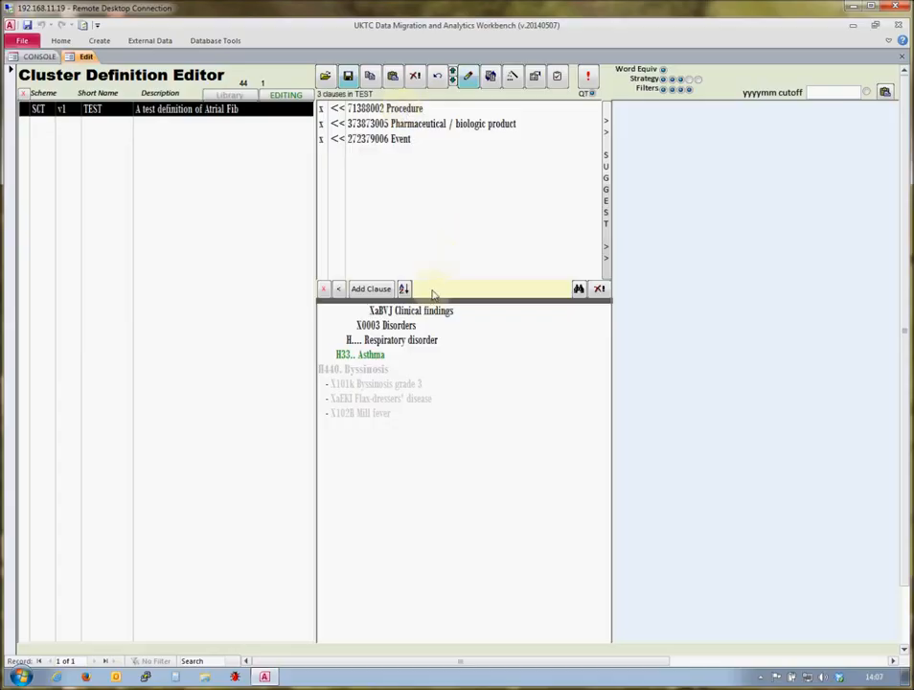
left_click(418, 130)
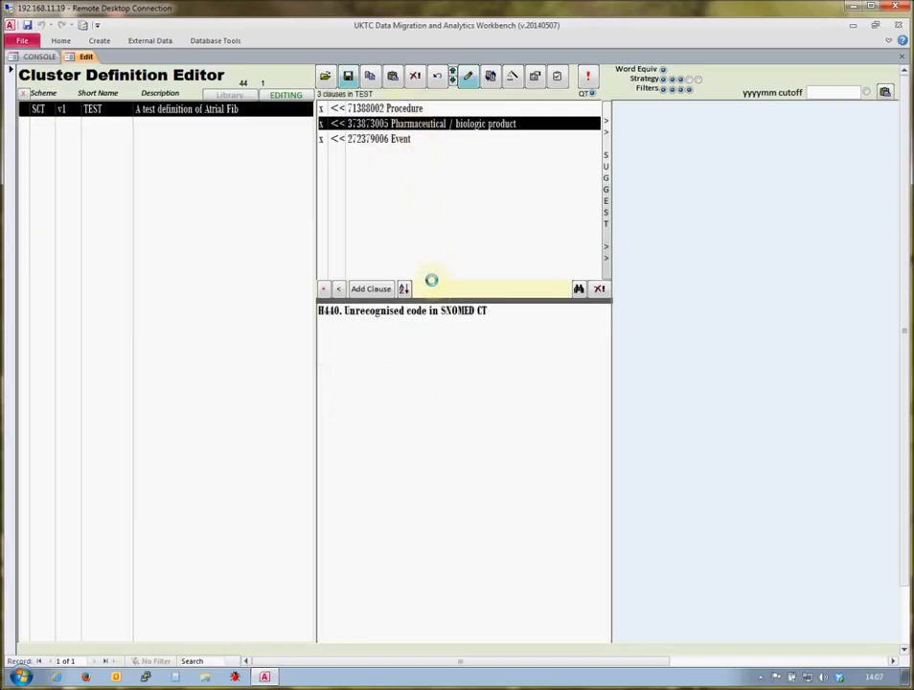
type("atr fibril")
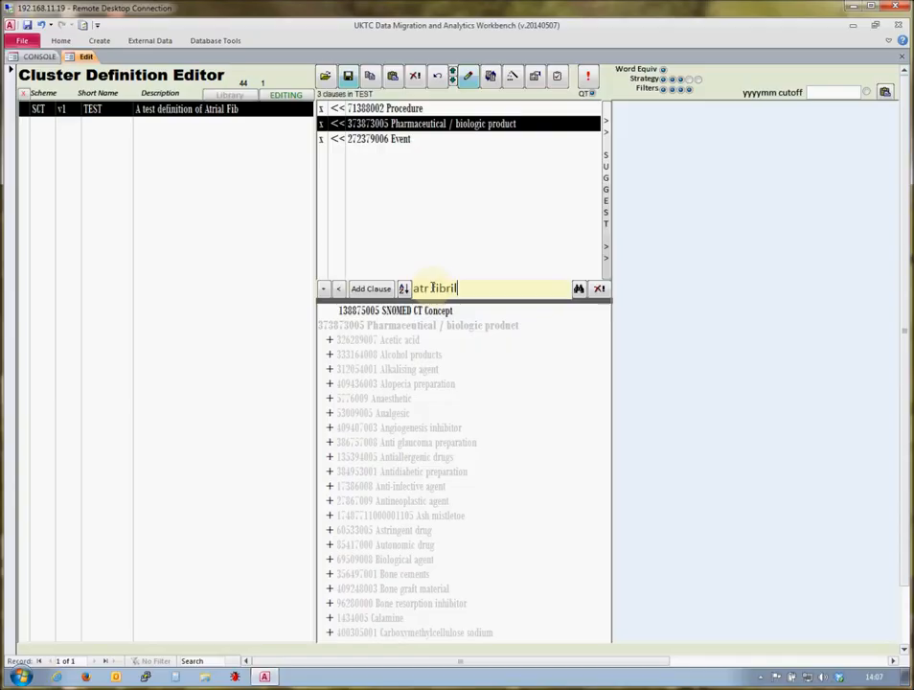
left_click(579, 288)
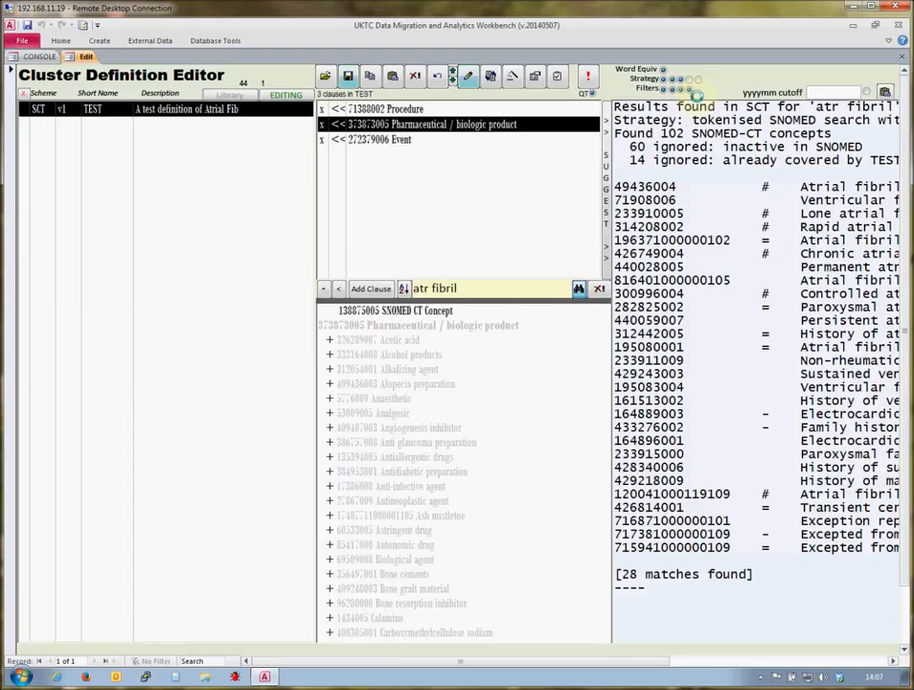
left_click(497, 303)
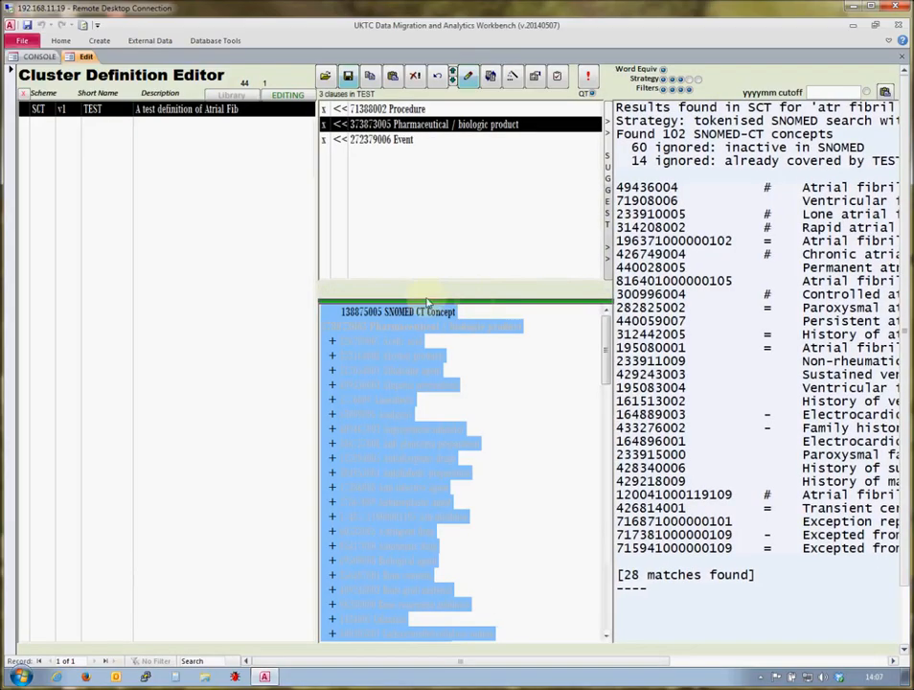
left_click_drag(477, 306, 387, 306)
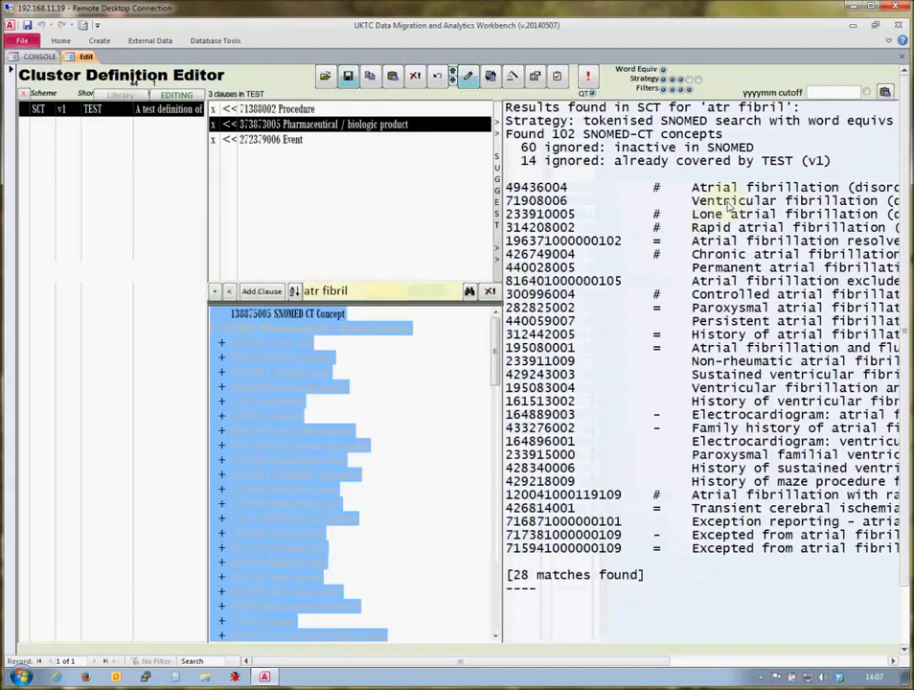
left_click(728, 190)
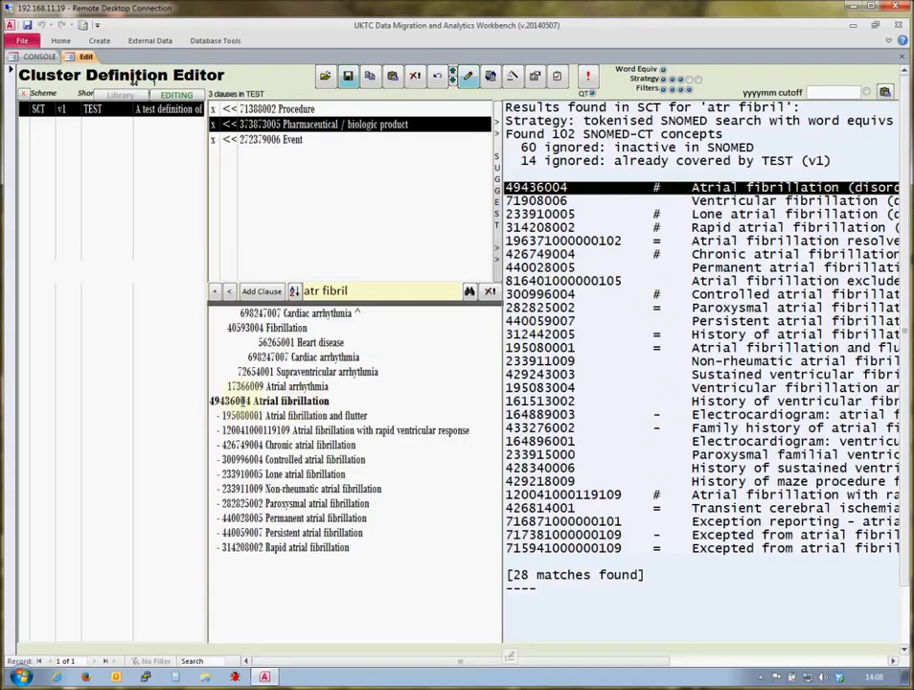
double_click(244, 401)
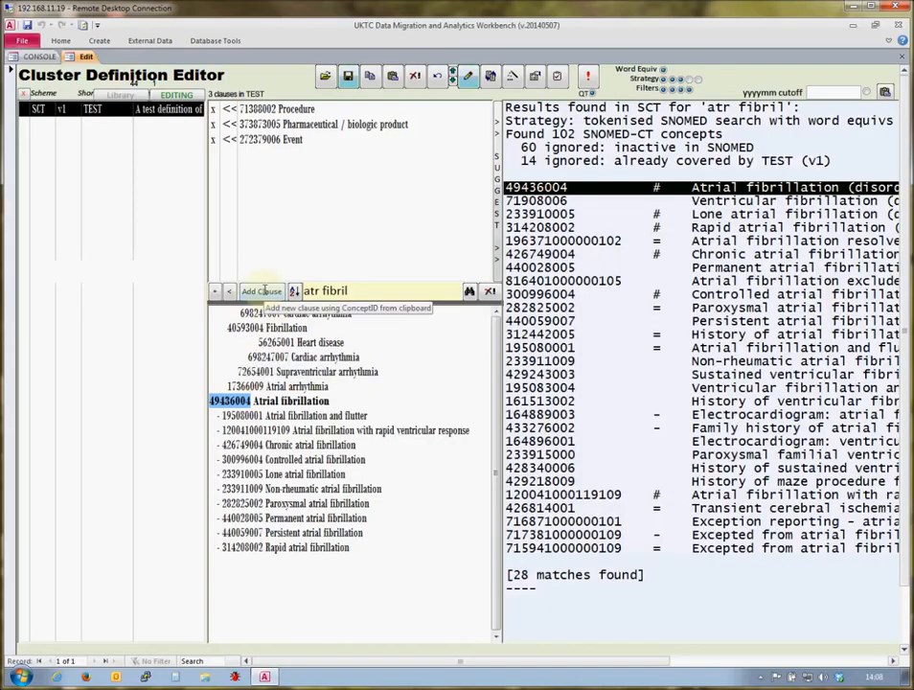
left_click(262, 292)
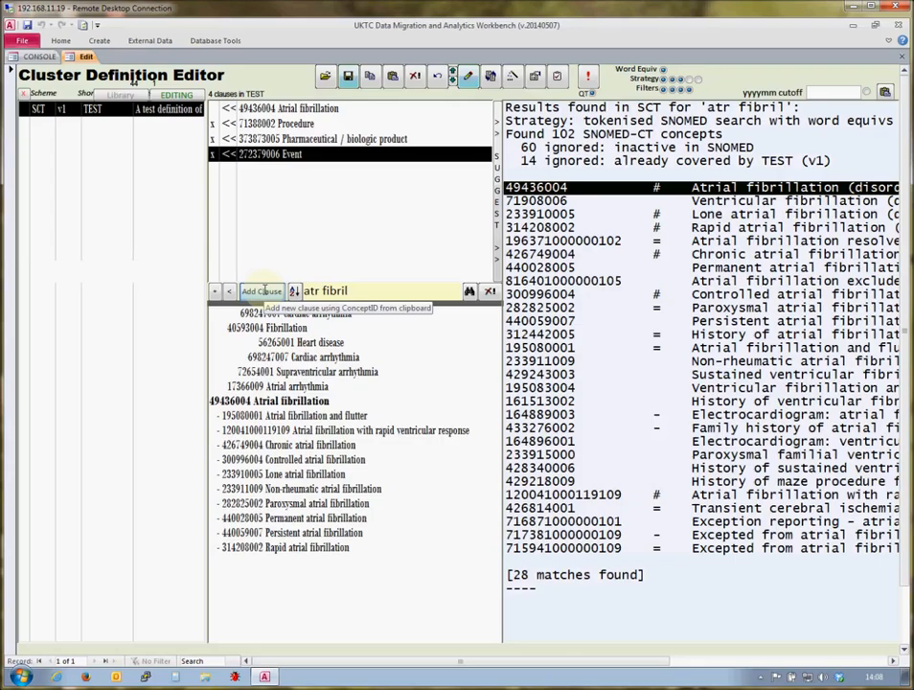
- Inspect the hierarchy of the matches for ventricular, lone, rapid and chronic atrial fibrillation
left_click(713, 201)
left_click(715, 215)
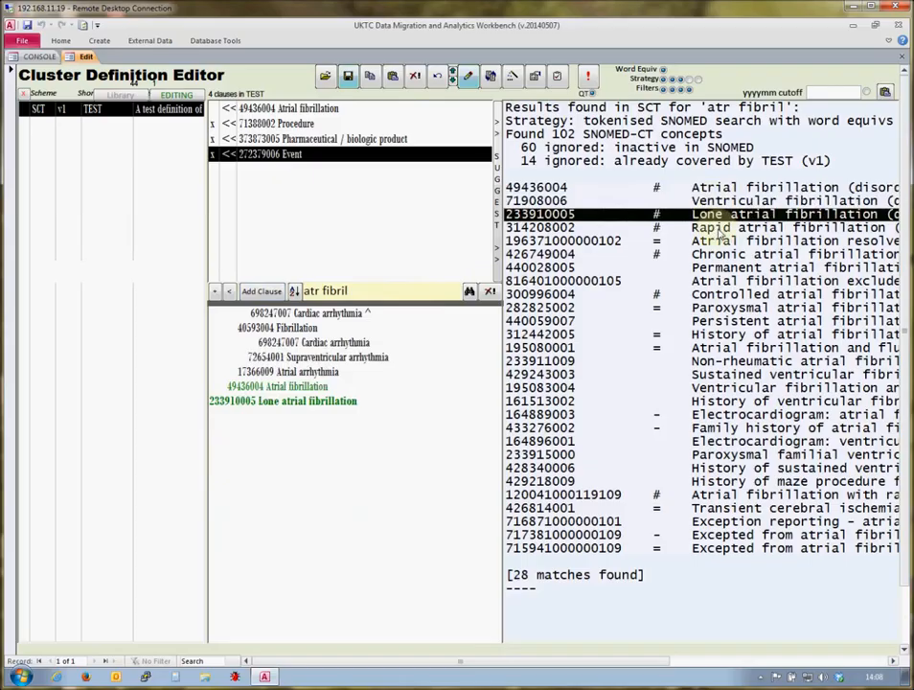
left_click(721, 230)
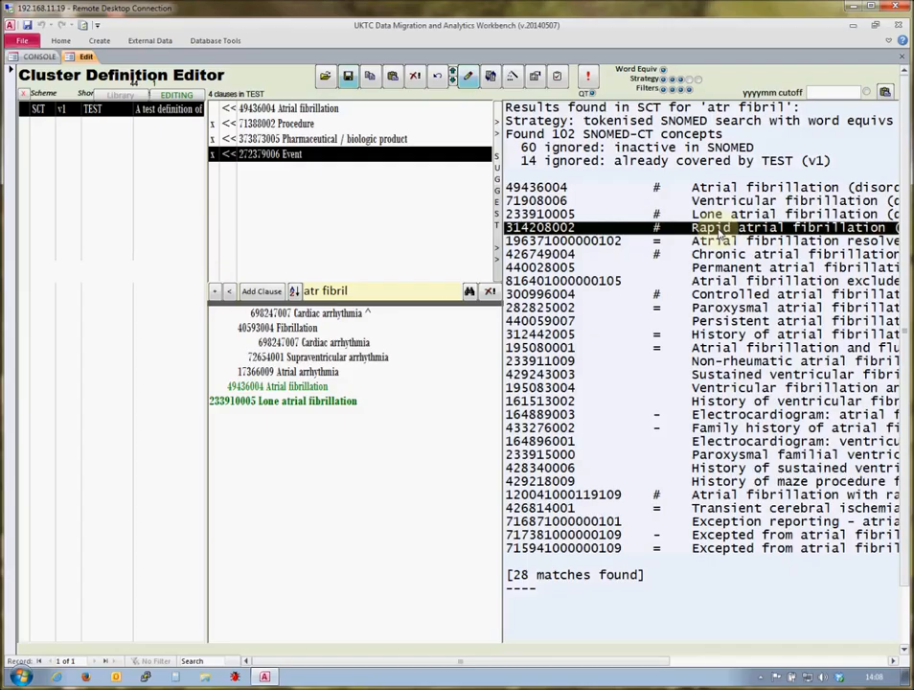
left_click(721, 255)
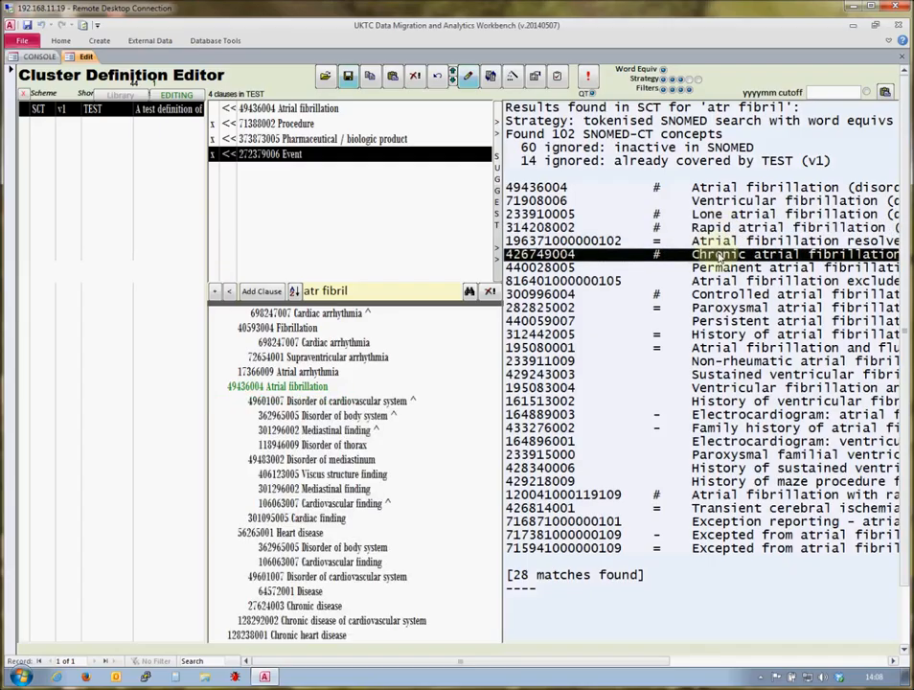
- Rerun the "atr fibril" search with smaller text and a wider results pane, and inspect the match 164889003 Electrocardiogram: atrial fibrillation
left_click(470, 292)
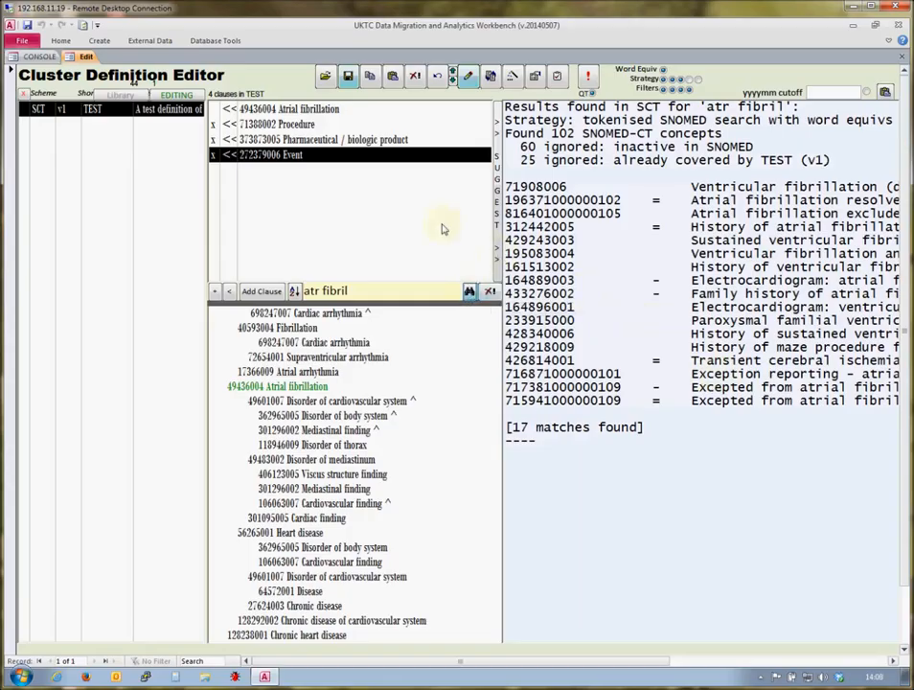
left_click(452, 76)
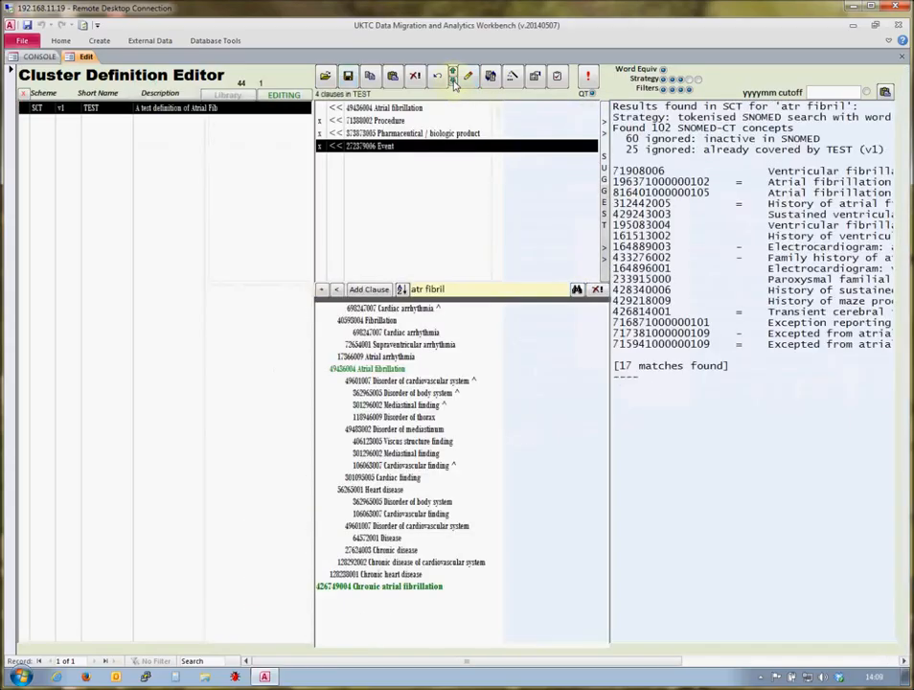
left_click_drag(481, 300, 349, 295)
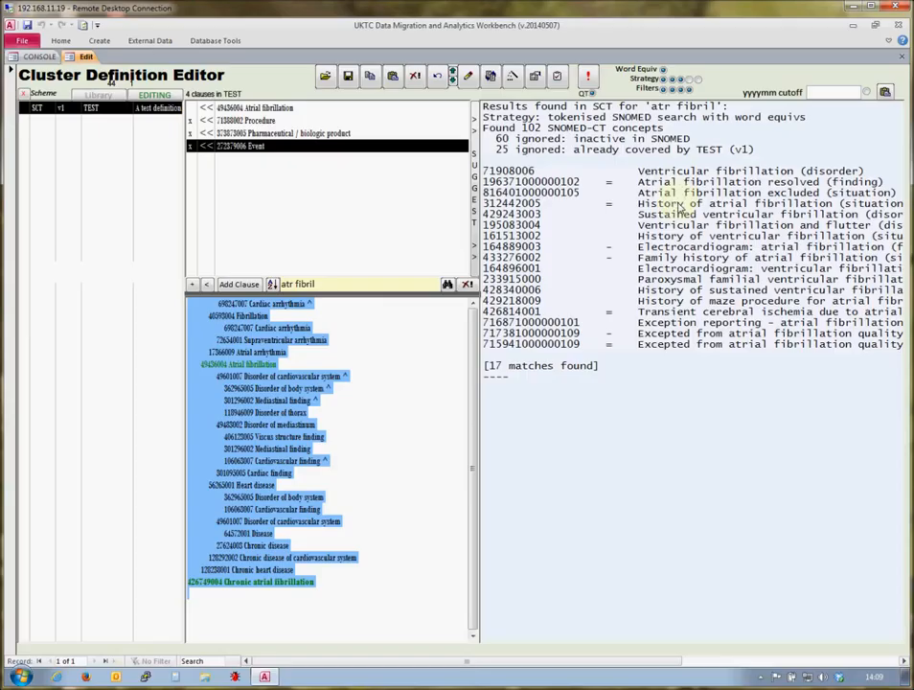
left_click(680, 248)
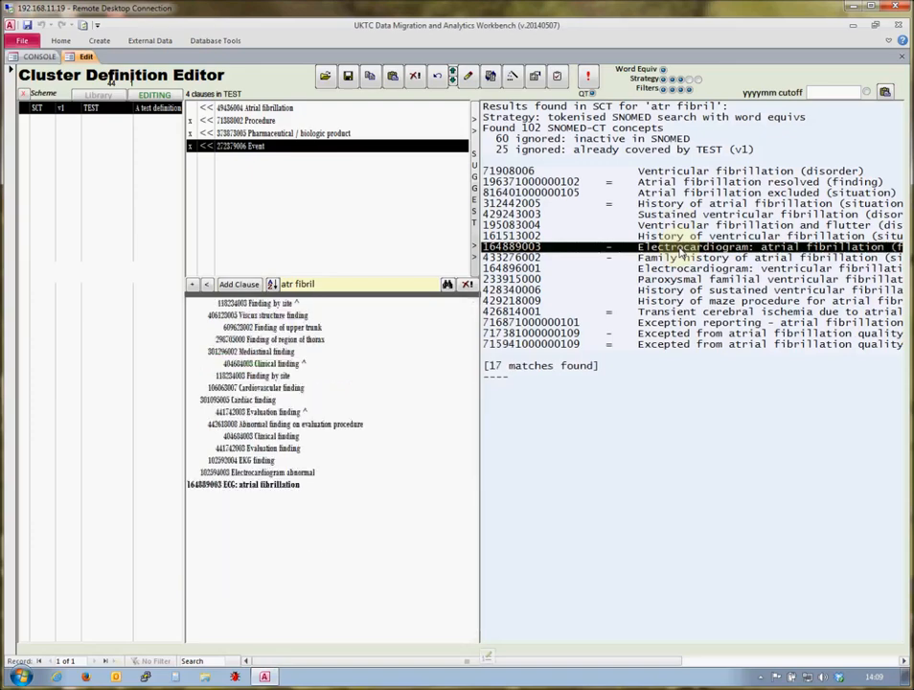
- Add 164889003 ECG: atrial fibrillation and 426814001 Transient cerebral ischaemia due to atrial fibrillation as clauses of the TEST cluster
left_click(244, 285)
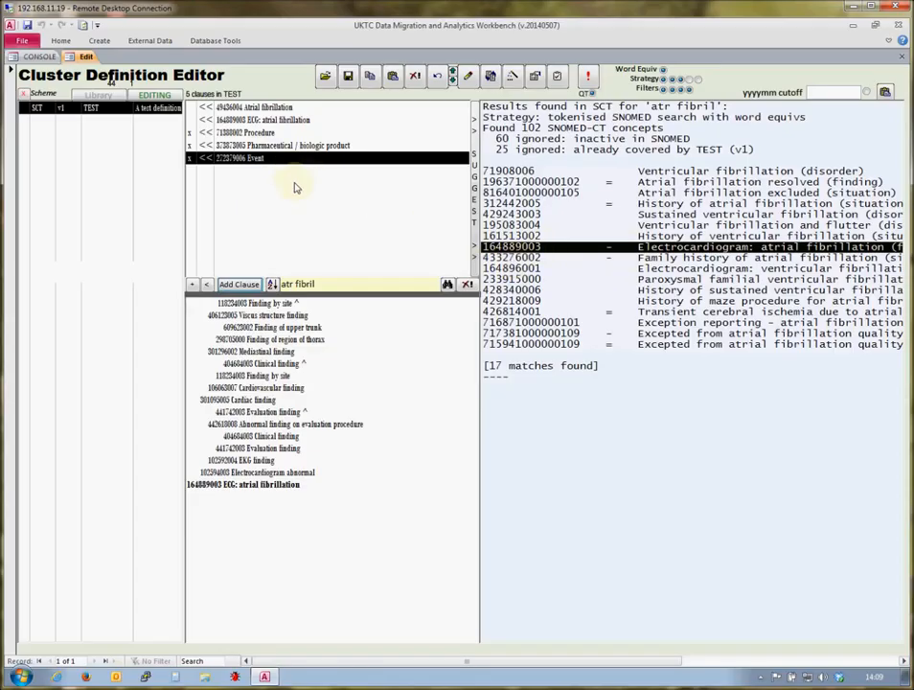
left_click(682, 315)
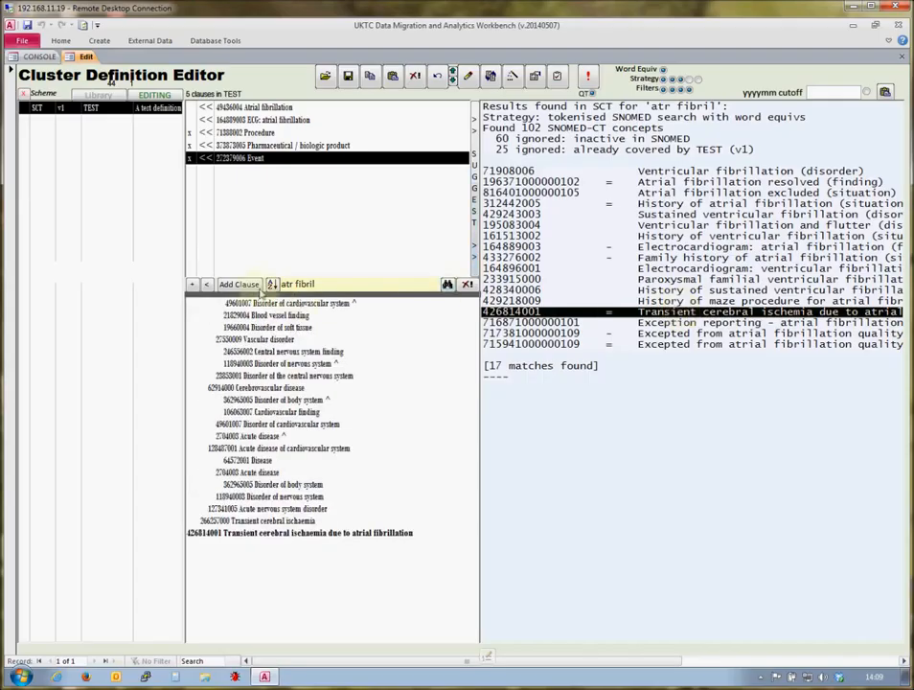
left_click(238, 284)
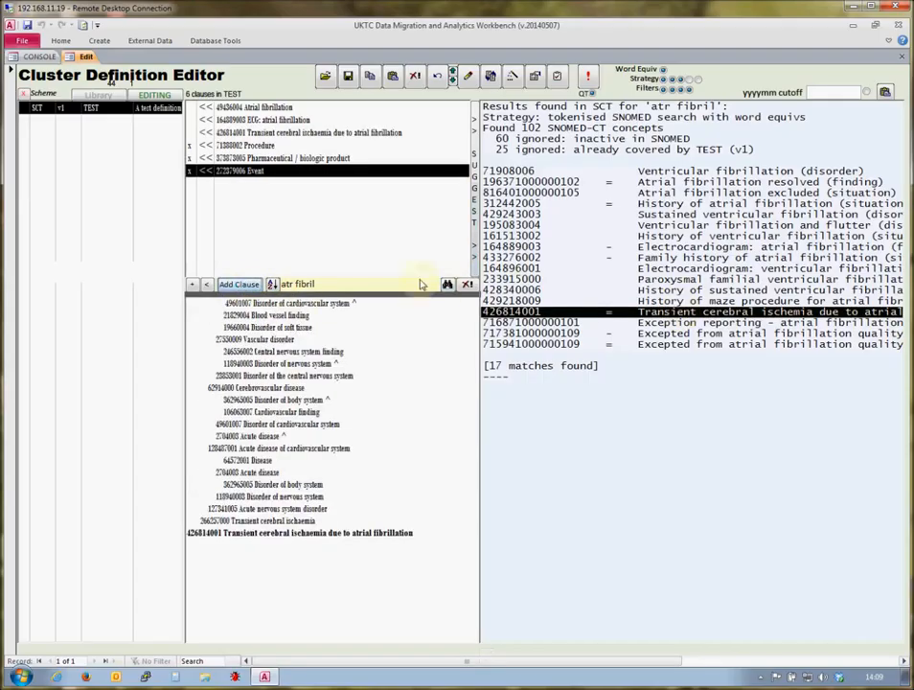
- Delete the excluded 71388002 Procedure clause from TEST and rerun the SNOMED CT search for "atr fibril"
left_click(568, 317)
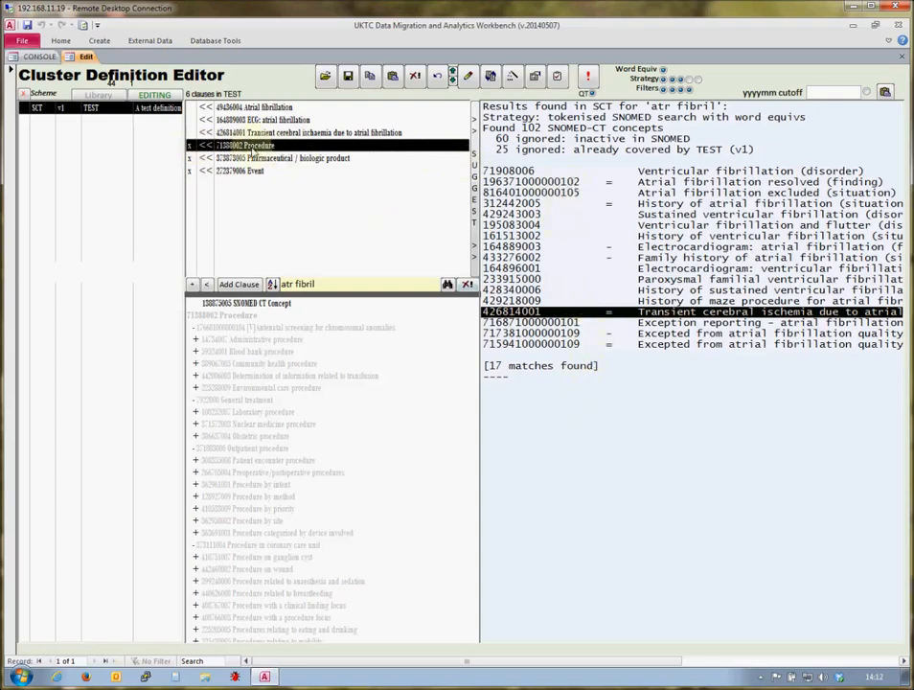
left_click(468, 285)
left_click(448, 286)
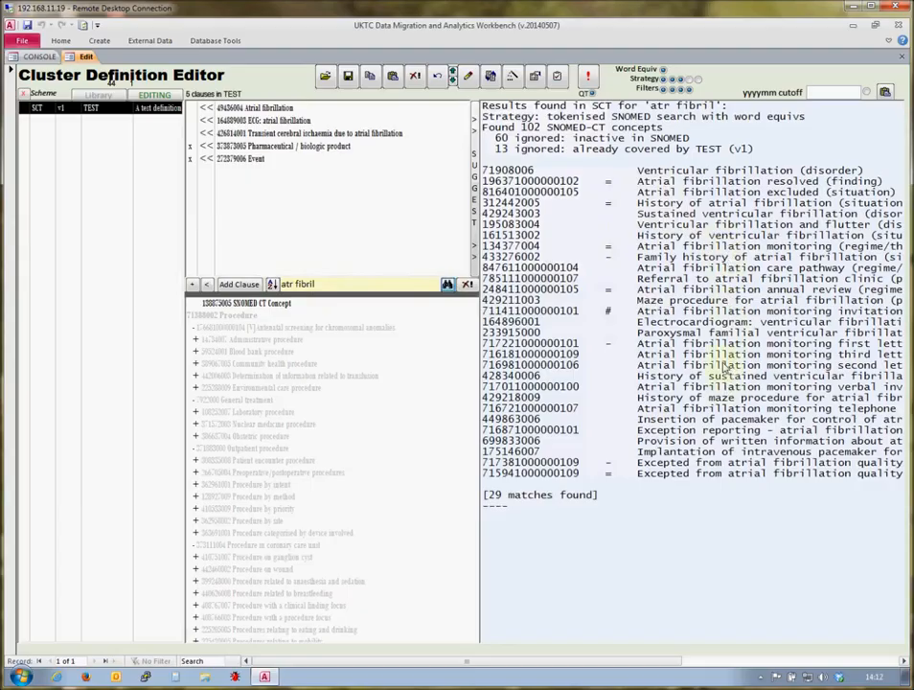
left_click(721, 280)
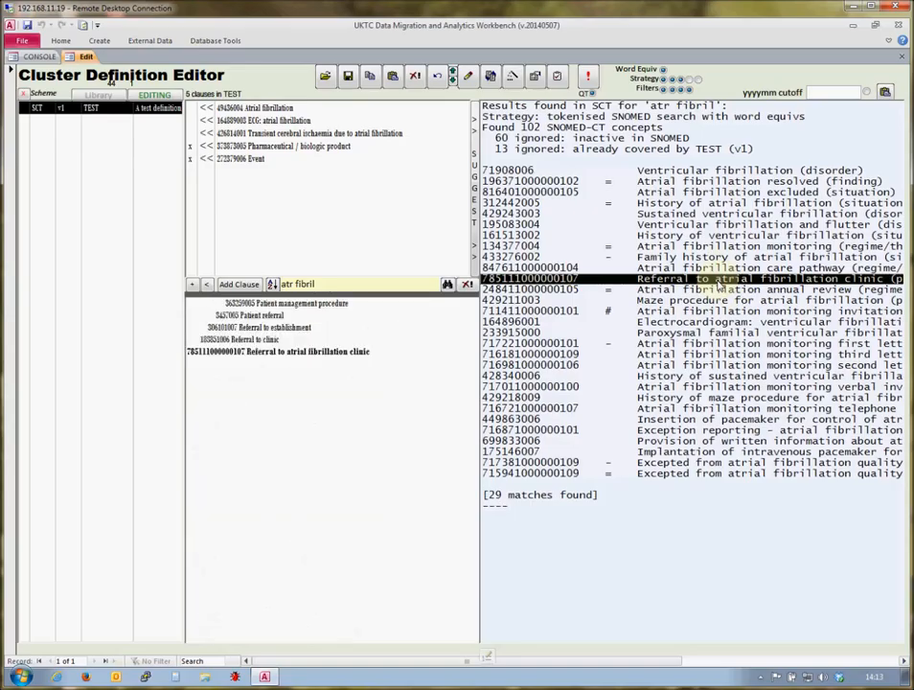
left_click(238, 285)
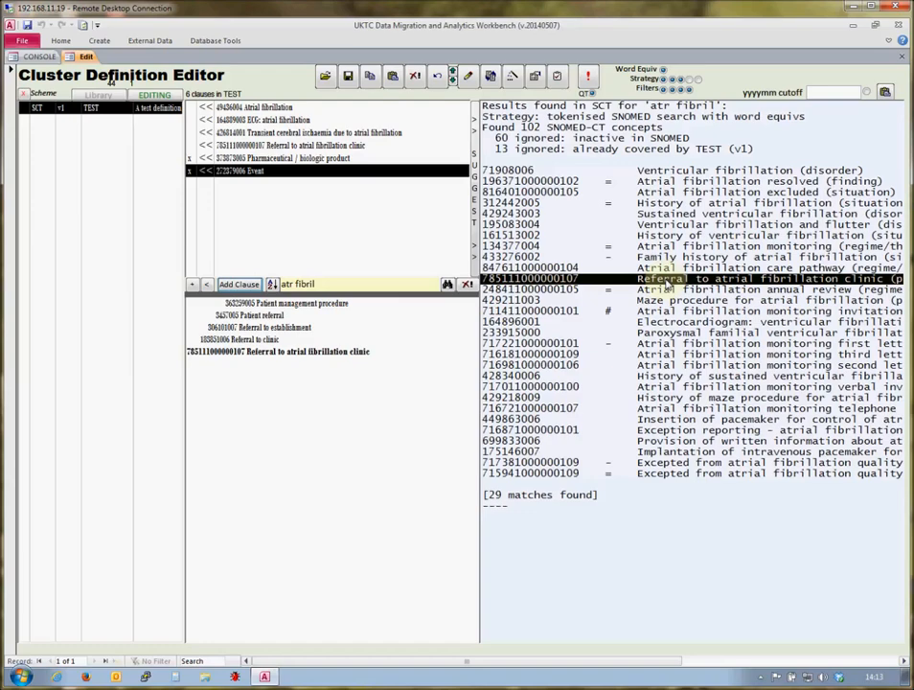
left_click(677, 442)
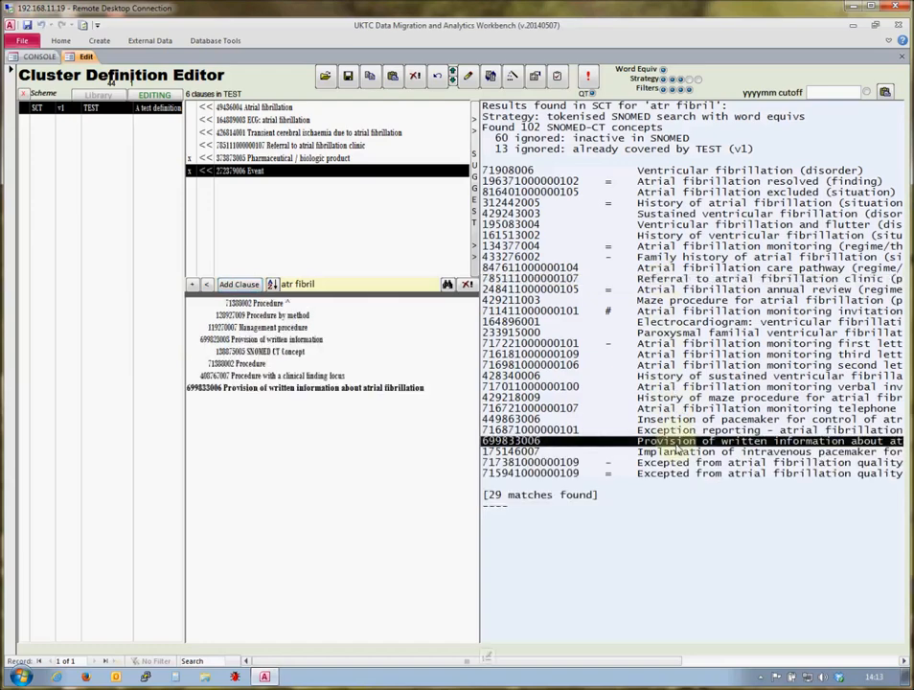
left_click(245, 288)
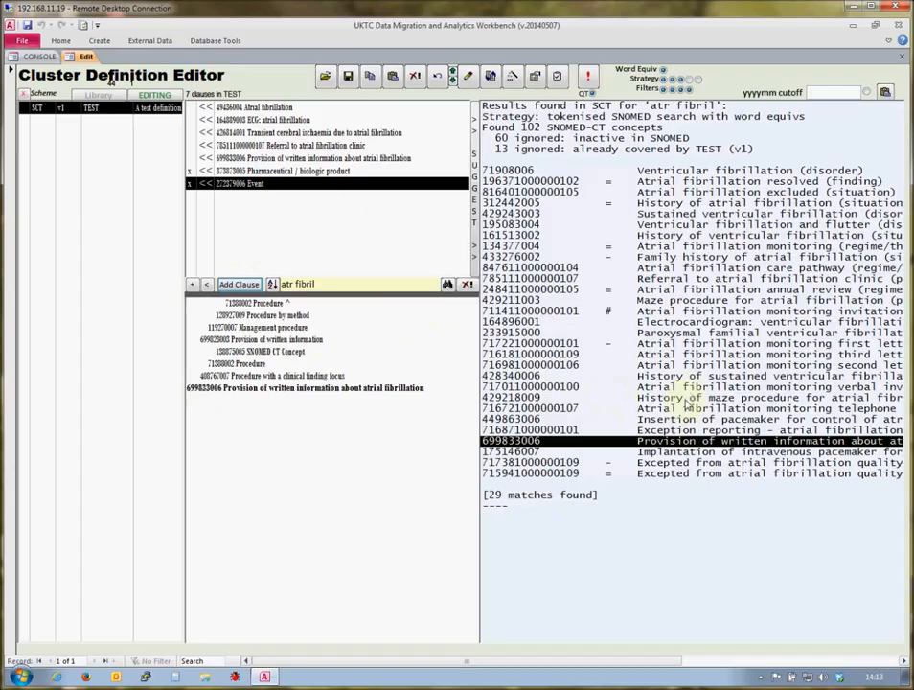
- Add the atrial fibrillation monitoring verbal invitation and monitoring first letter concepts from the results as TEST clauses
left_click(689, 387)
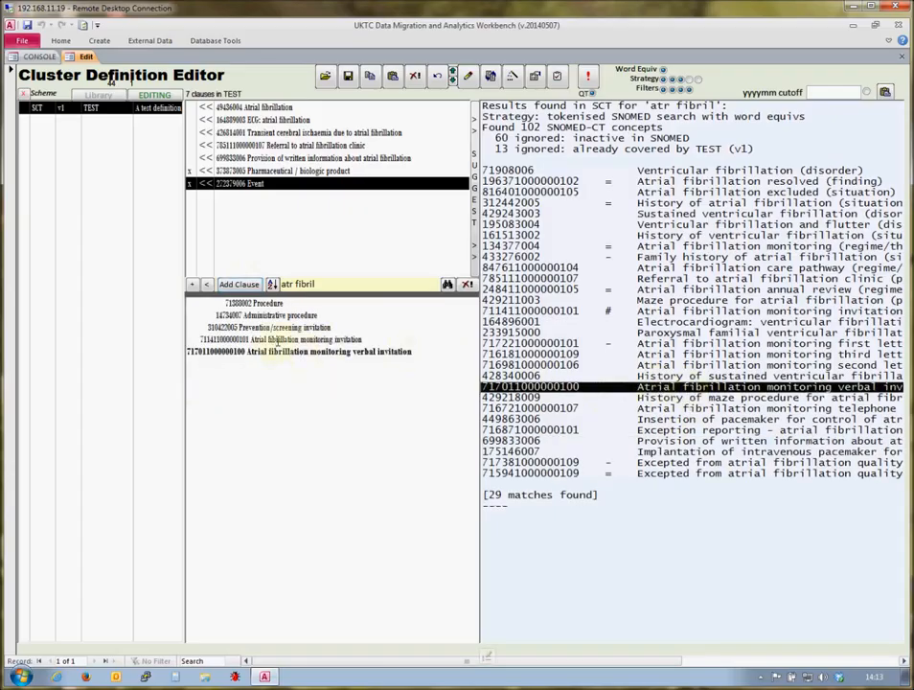
left_click(248, 285)
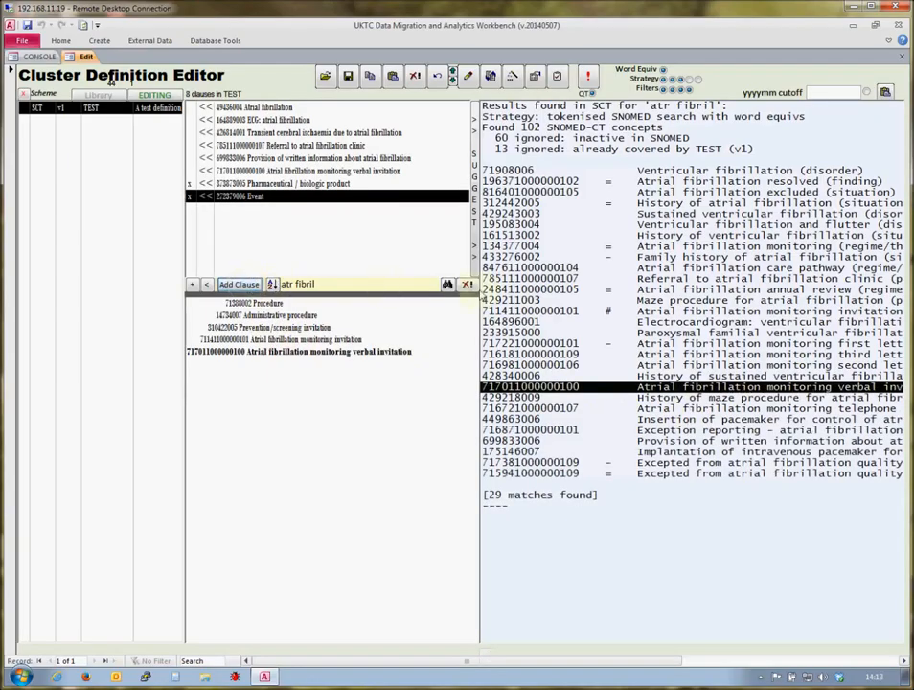
left_click(692, 343)
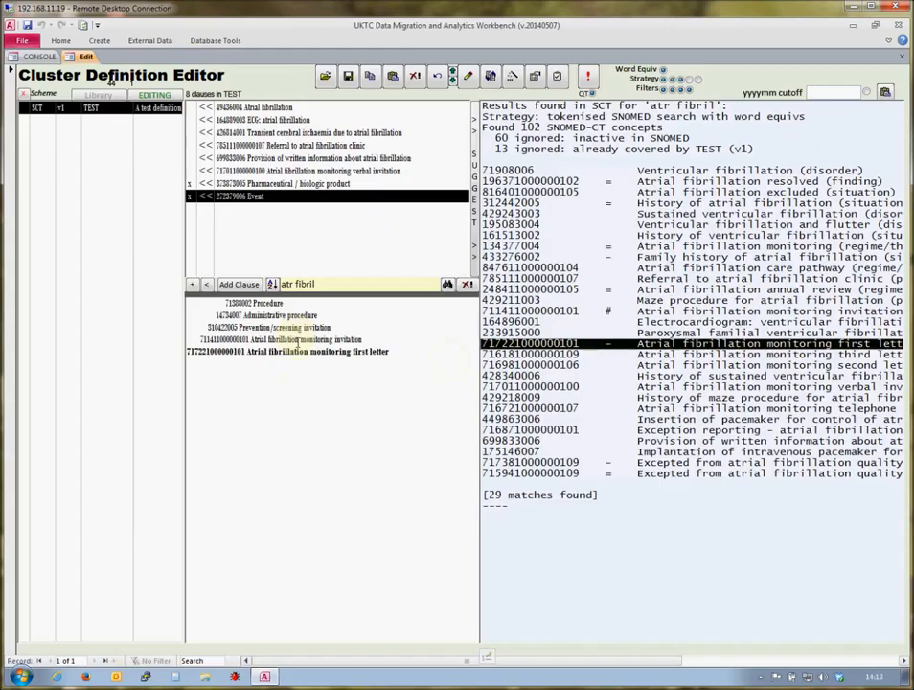
left_click(240, 284)
- Add the atrial fibrillation monitoring third letter, monitoring second letter and annual review concepts from the results as TEST clauses
left_click(648, 354)
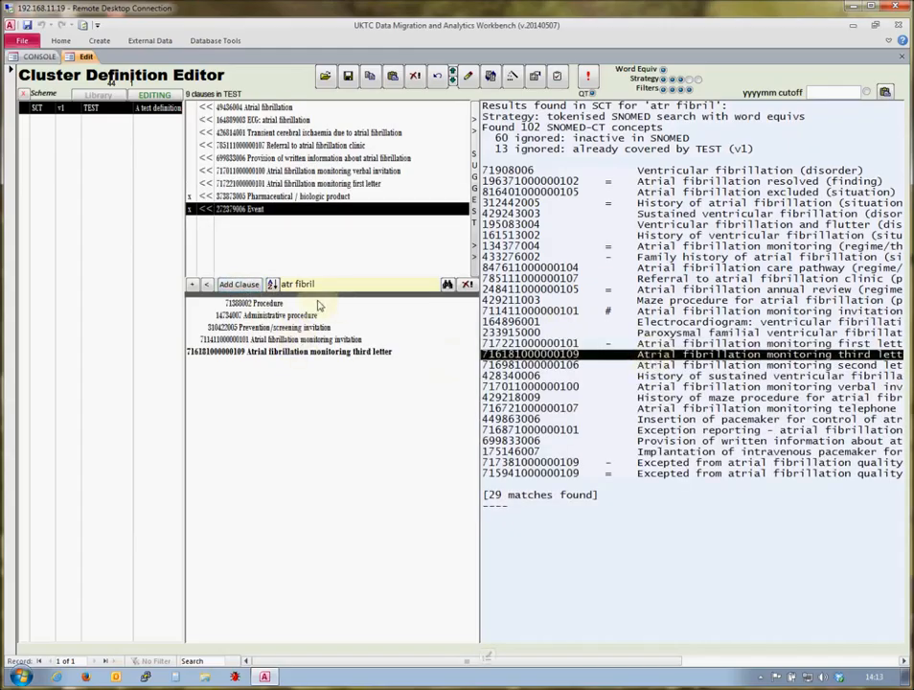
left_click(239, 285)
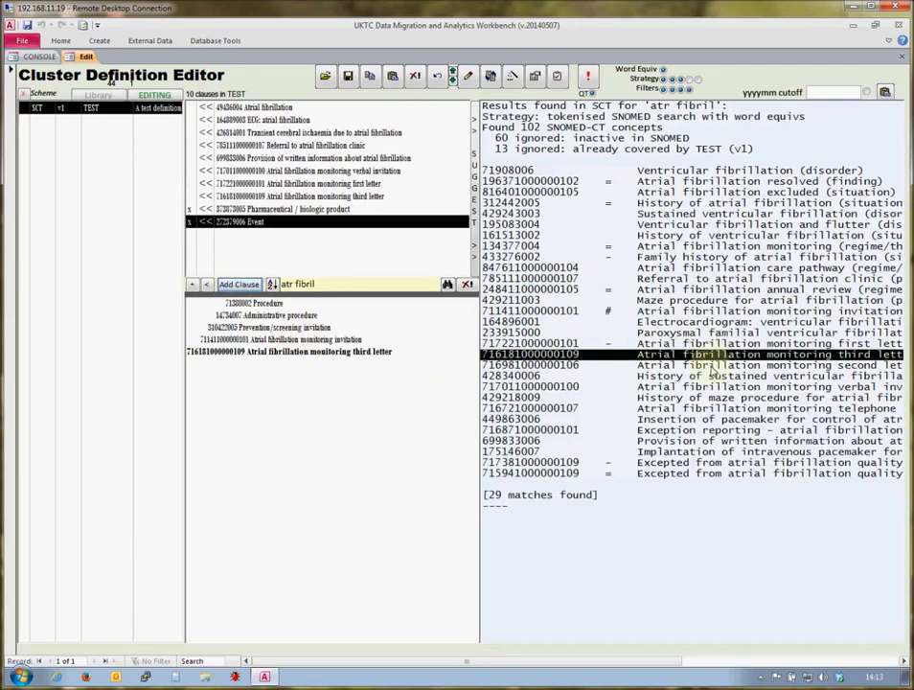
left_click(711, 366)
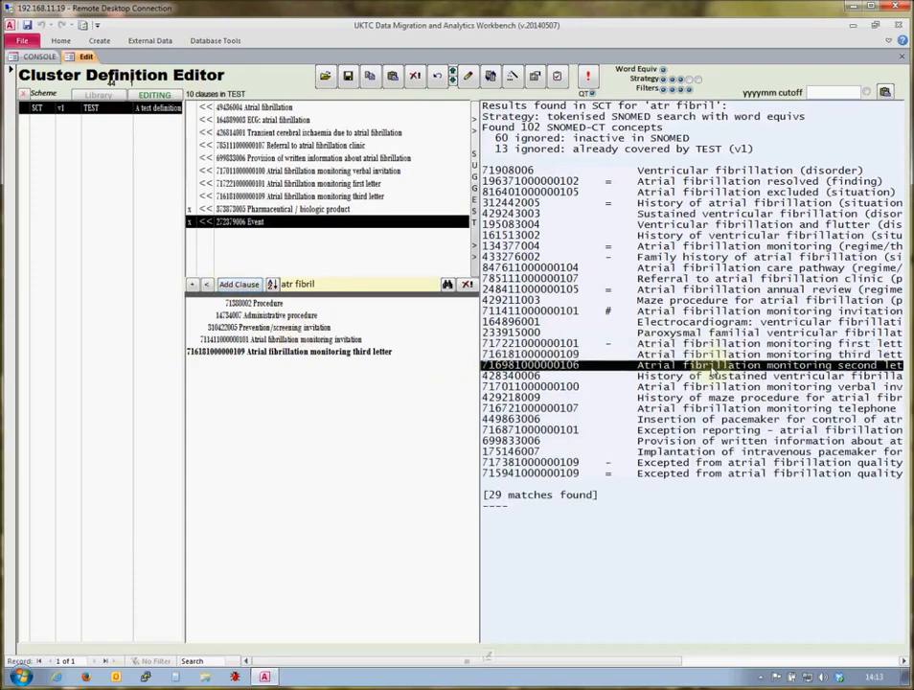
left_click(240, 285)
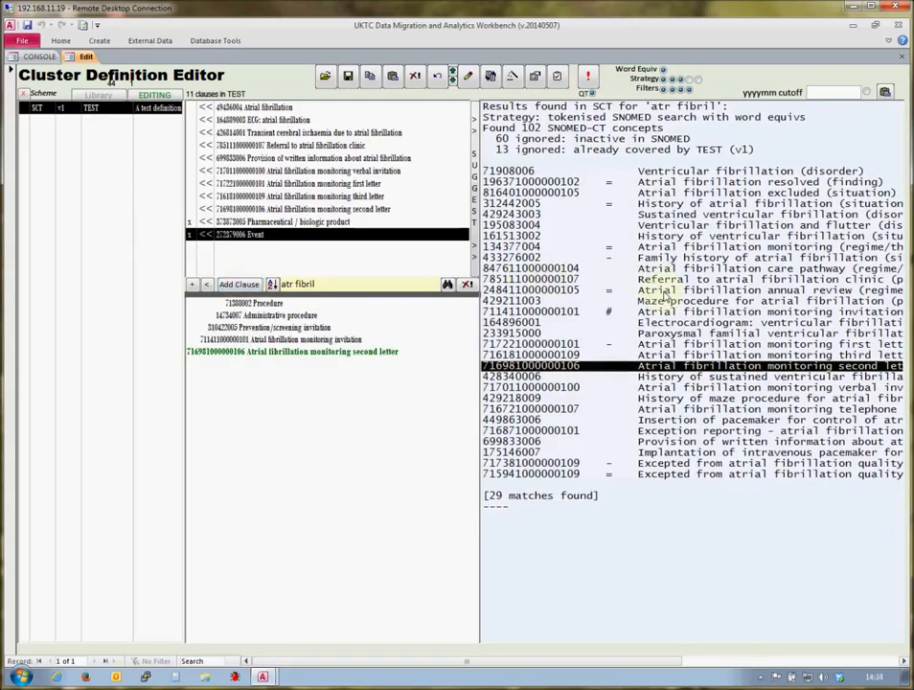
left_click(666, 290)
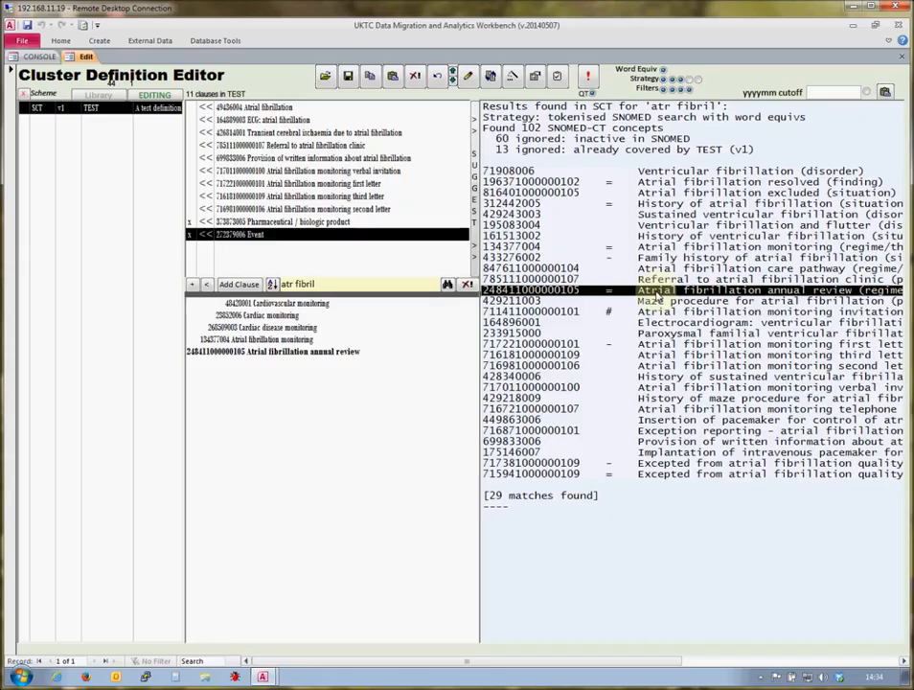
left_click(238, 285)
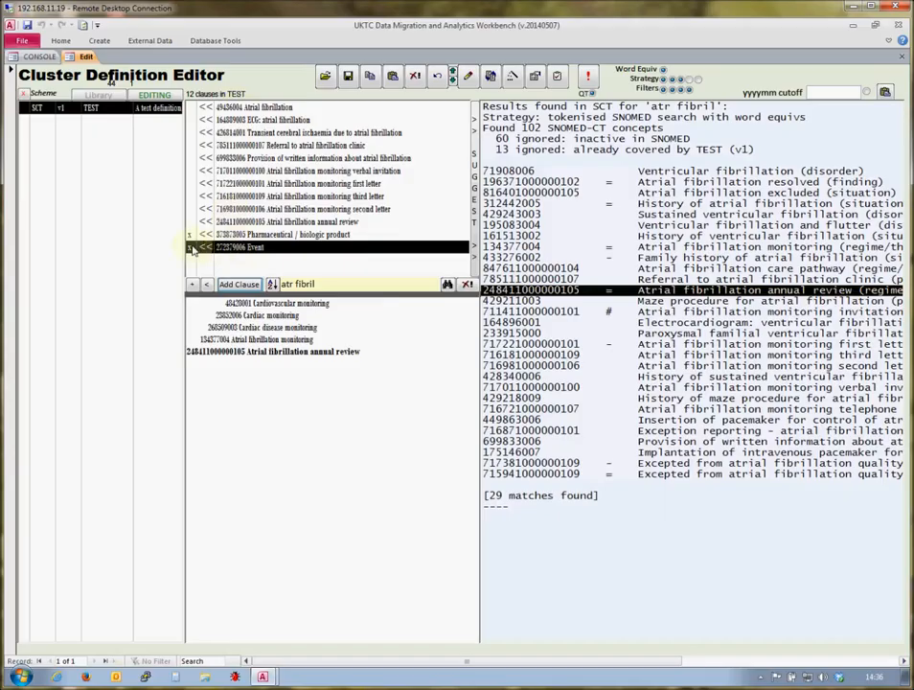
- Try including the 272379006 Event clause and excluding 49436004 Atrial fibrillation, and switch both clauses back
left_click(193, 285)
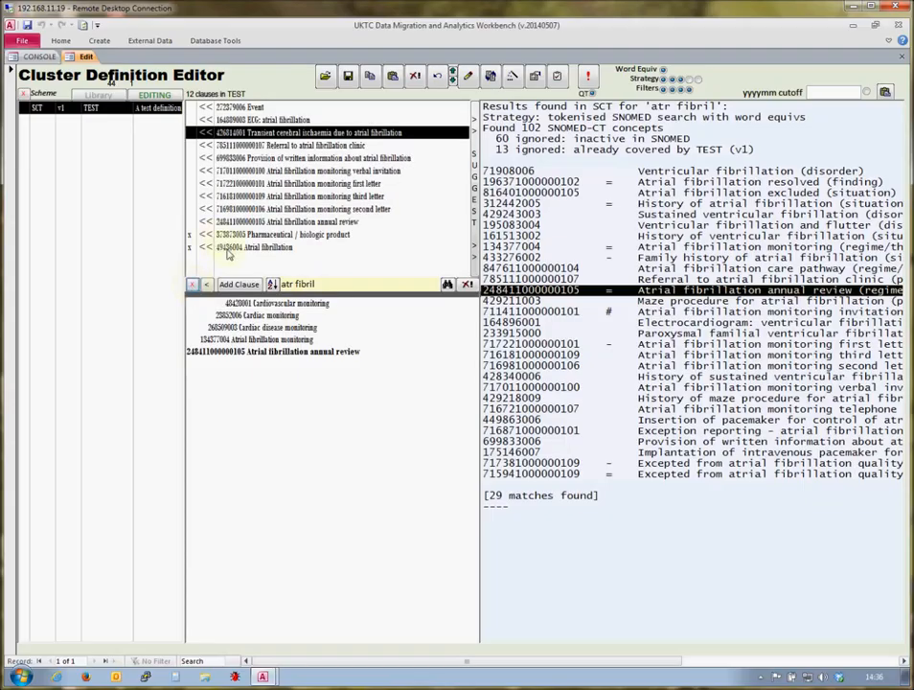
left_click(217, 247)
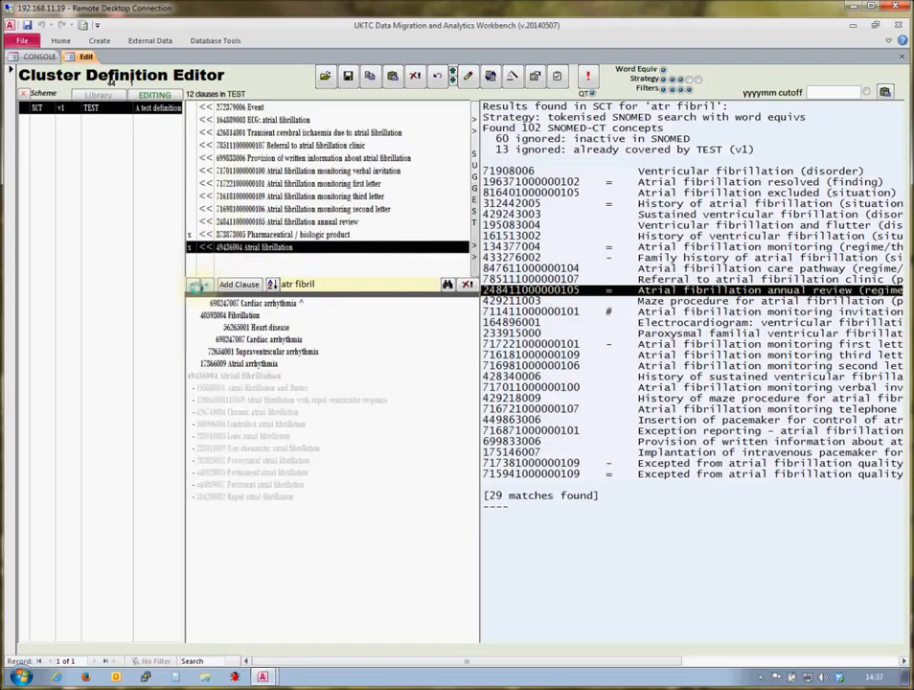
left_click(247, 132)
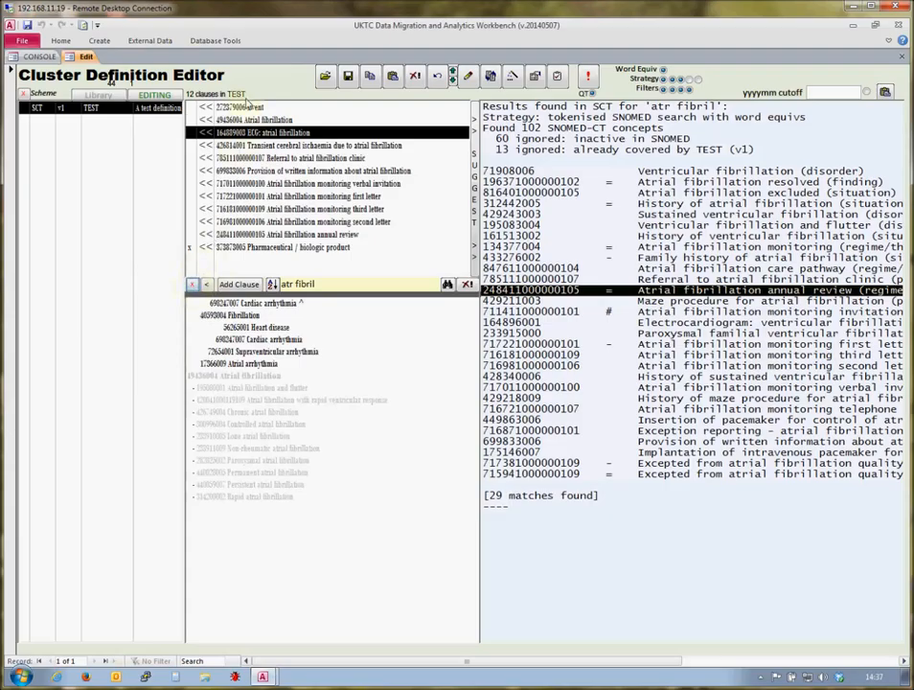
left_click(242, 108)
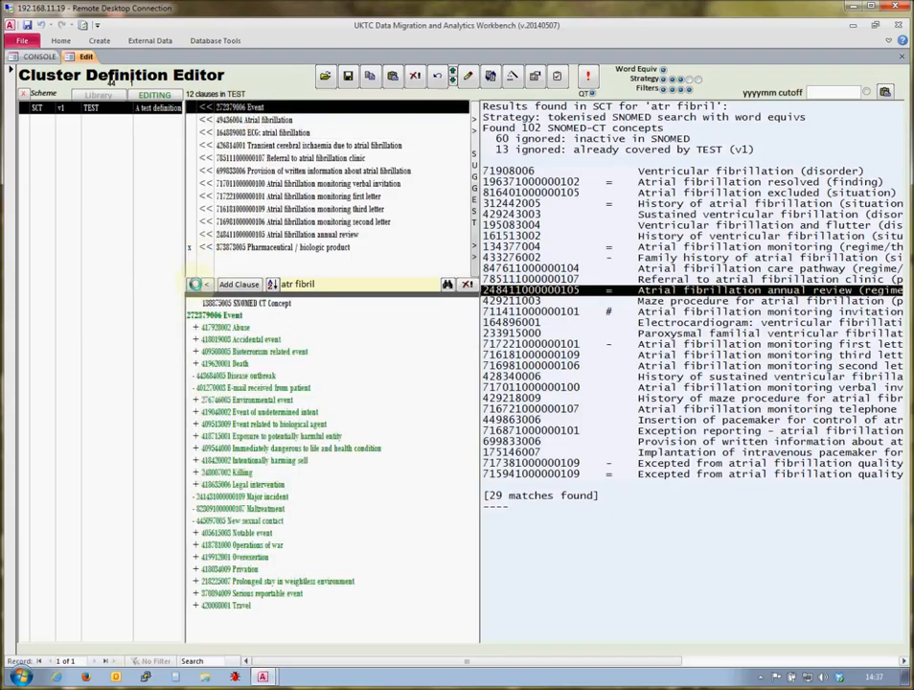
left_click(239, 248)
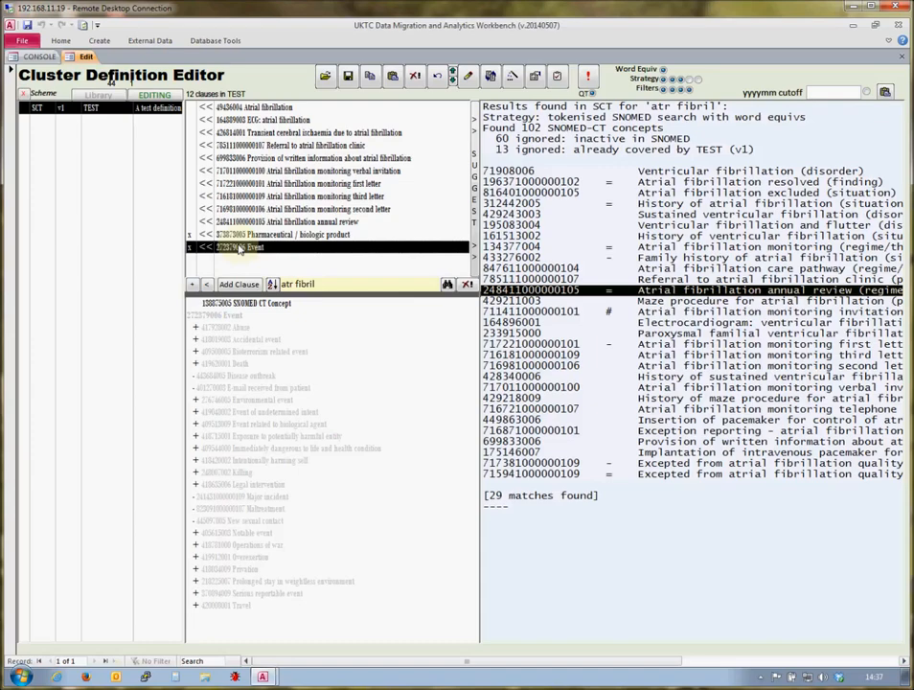
- Switch the 49436004 Atrial fibrillation clause to an exclusion and back to an inclusion
left_click(238, 107)
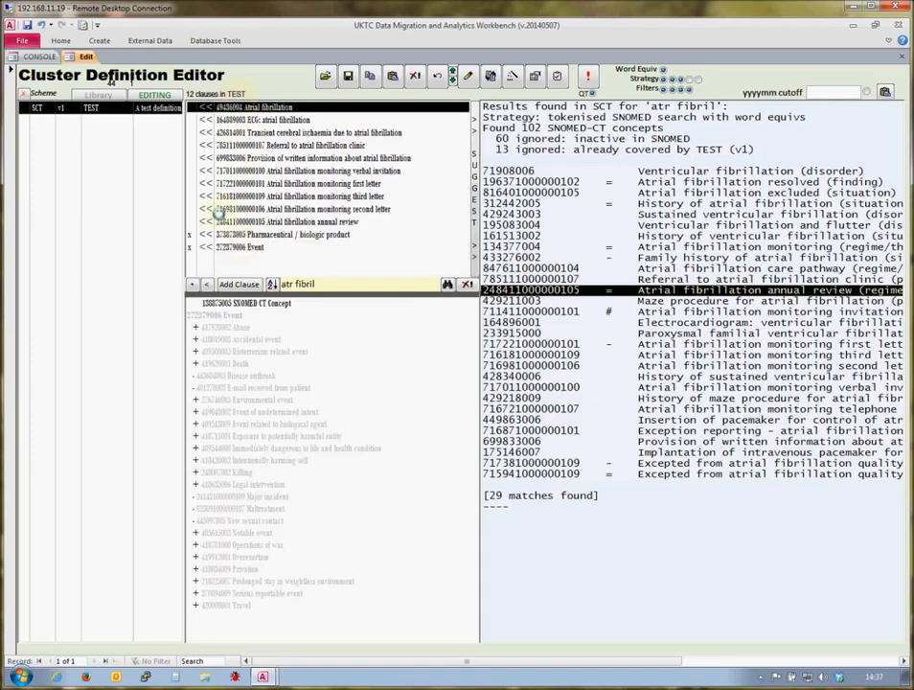
left_click(193, 286)
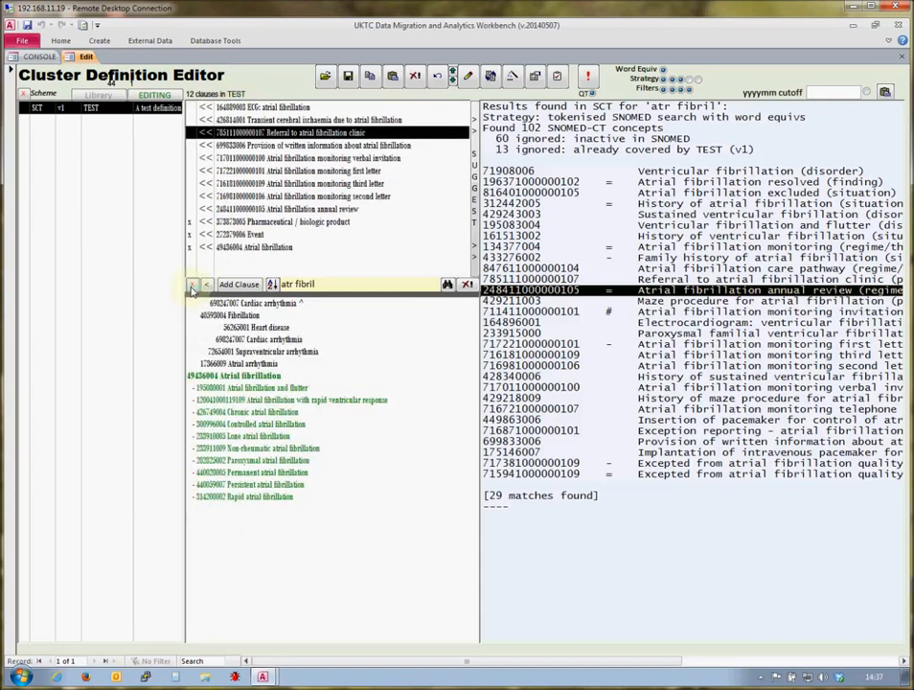
left_click(230, 248)
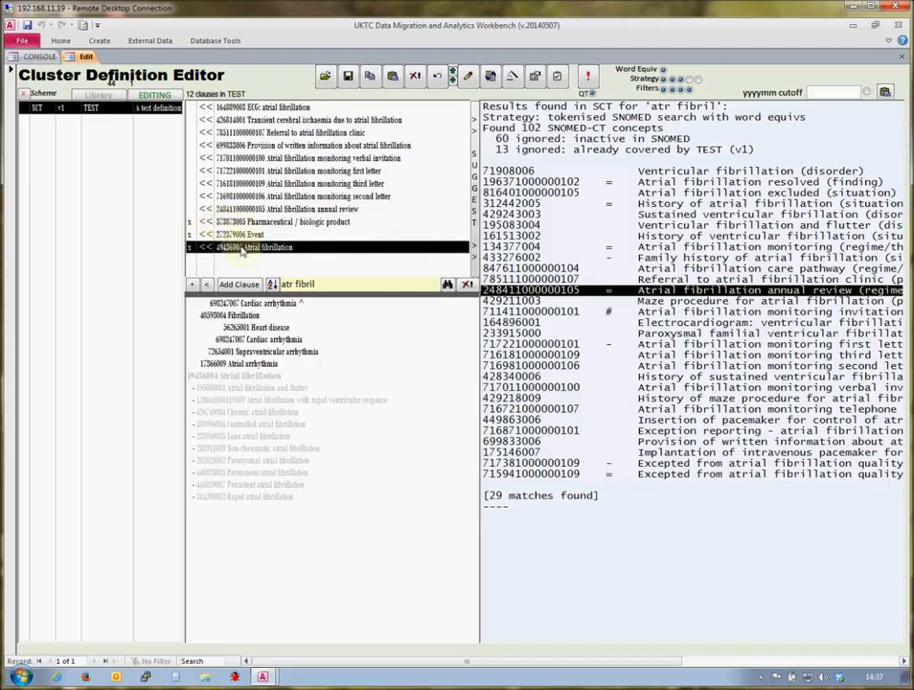
left_click(193, 285)
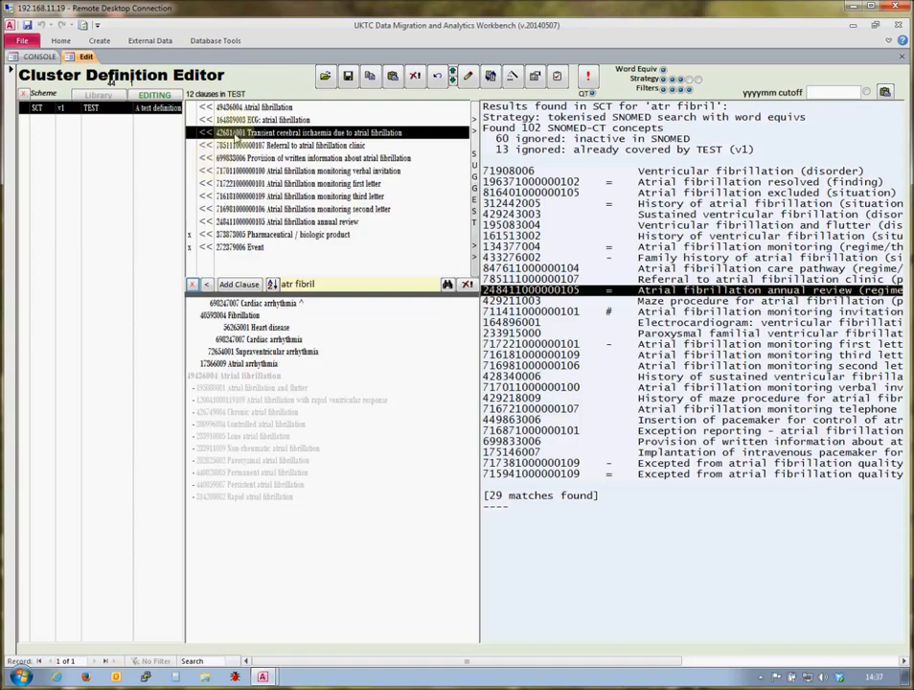
- Change the operator of the atrial fibrillation monitoring third letter clause to "<" and on to "="
left_click(238, 158)
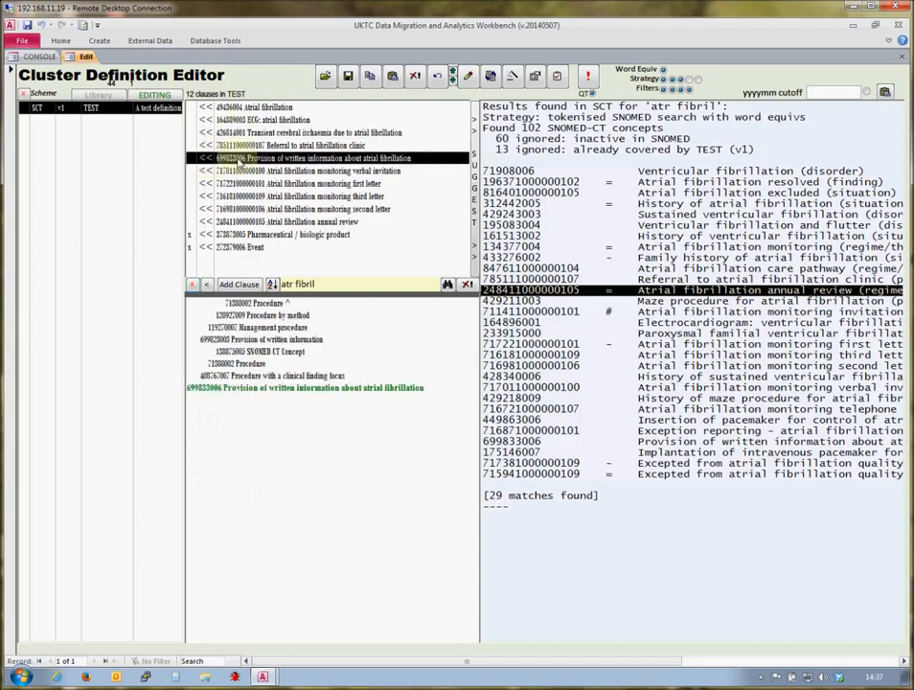
left_click(239, 170)
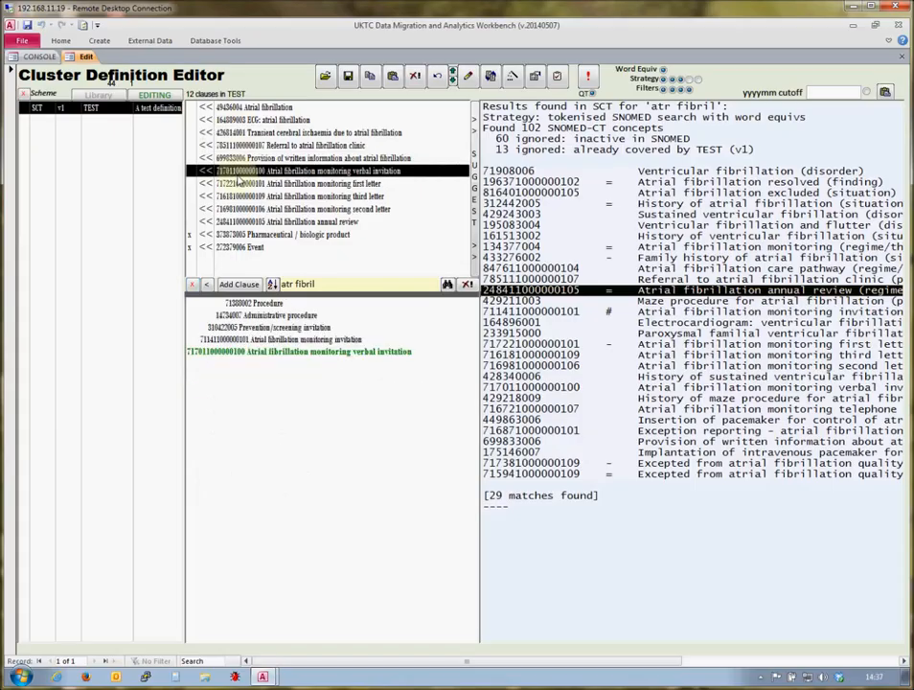
left_click(243, 185)
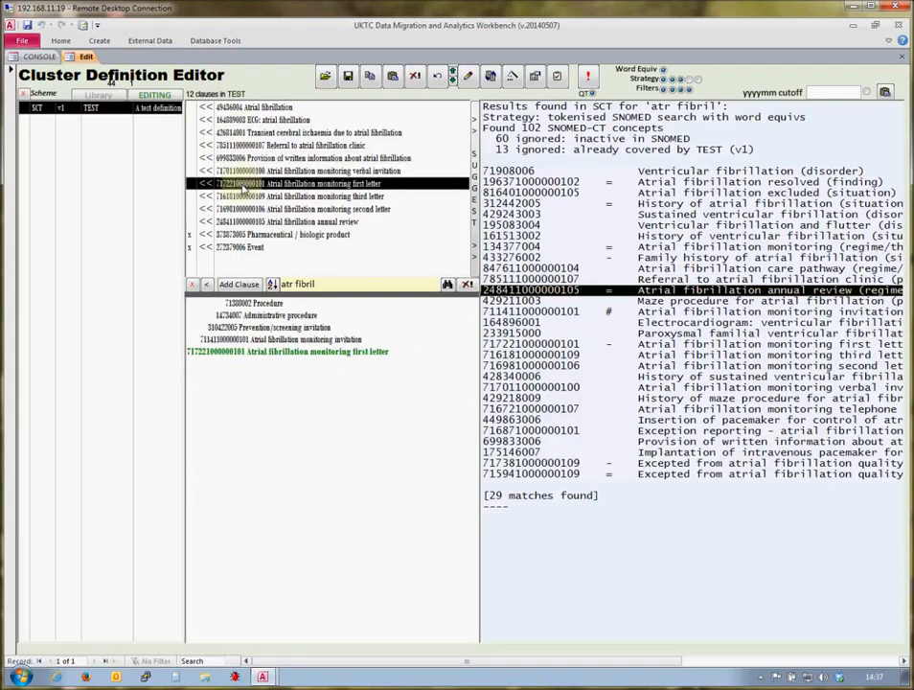
left_click(247, 196)
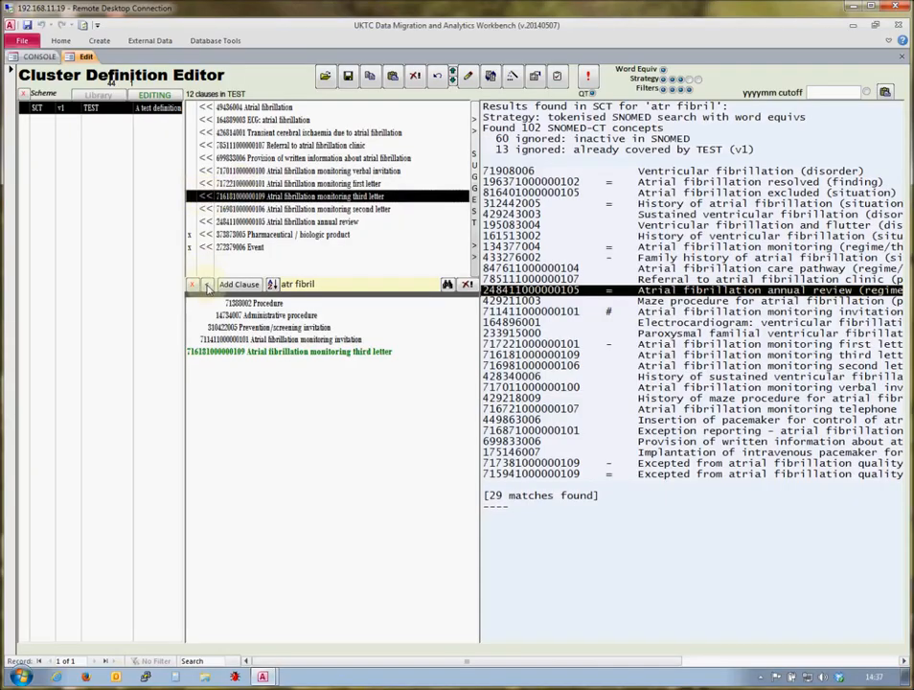
left_click(208, 289)
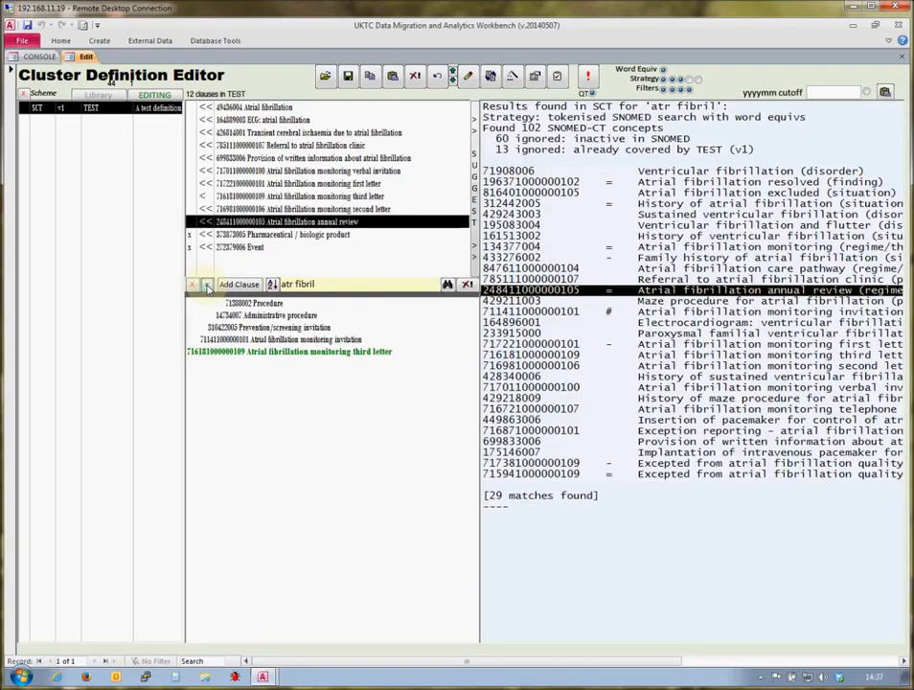
left_click(232, 198)
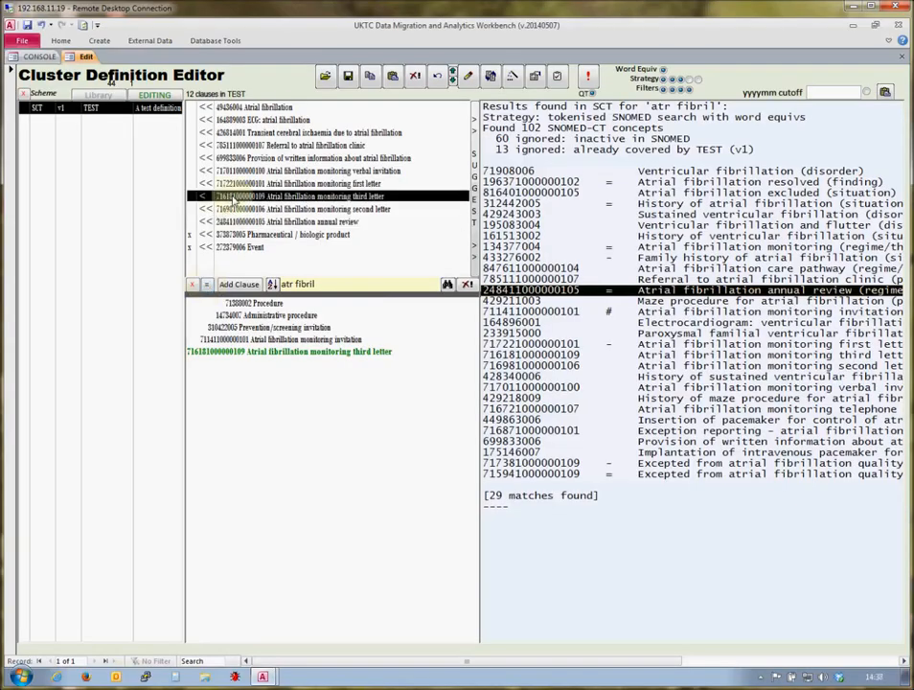
left_click(207, 286)
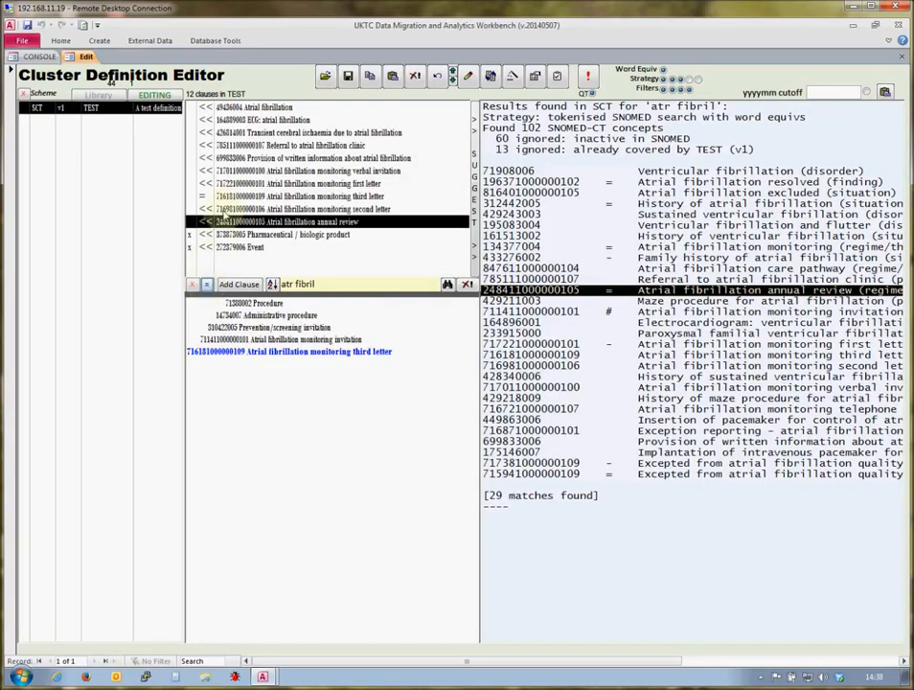
left_click(192, 197)
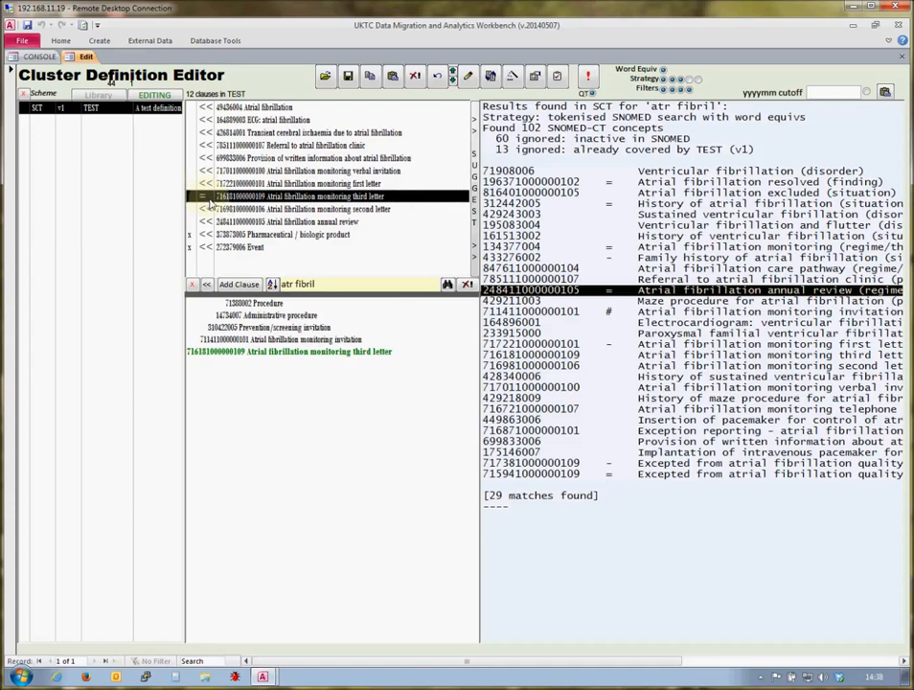
- Switch the operator of the atrial fibrillation annual review clause to "=" and back to "<<"
left_click(209, 222)
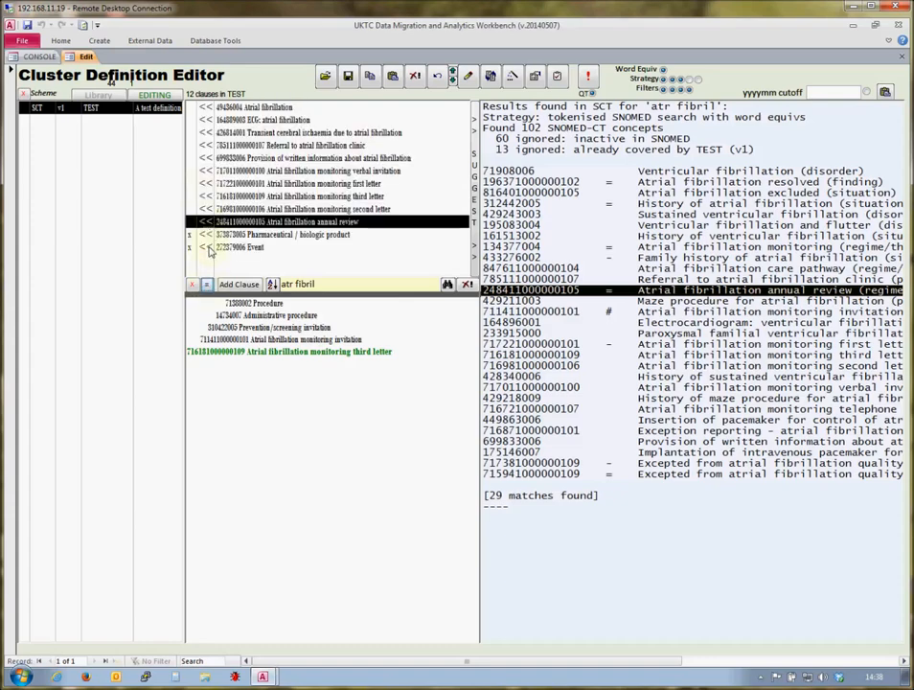
left_click(211, 247)
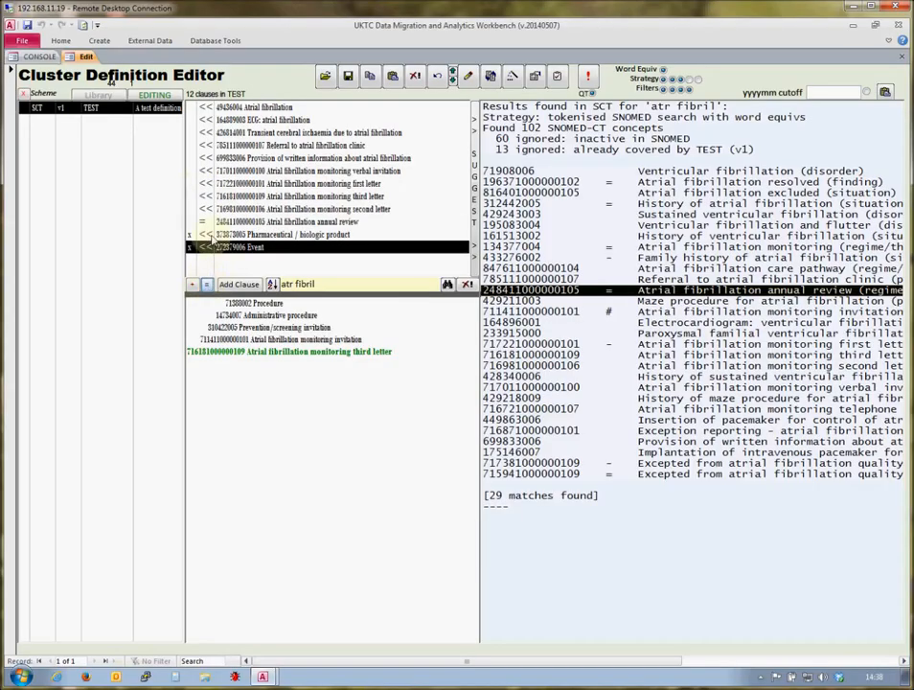
left_click(212, 222)
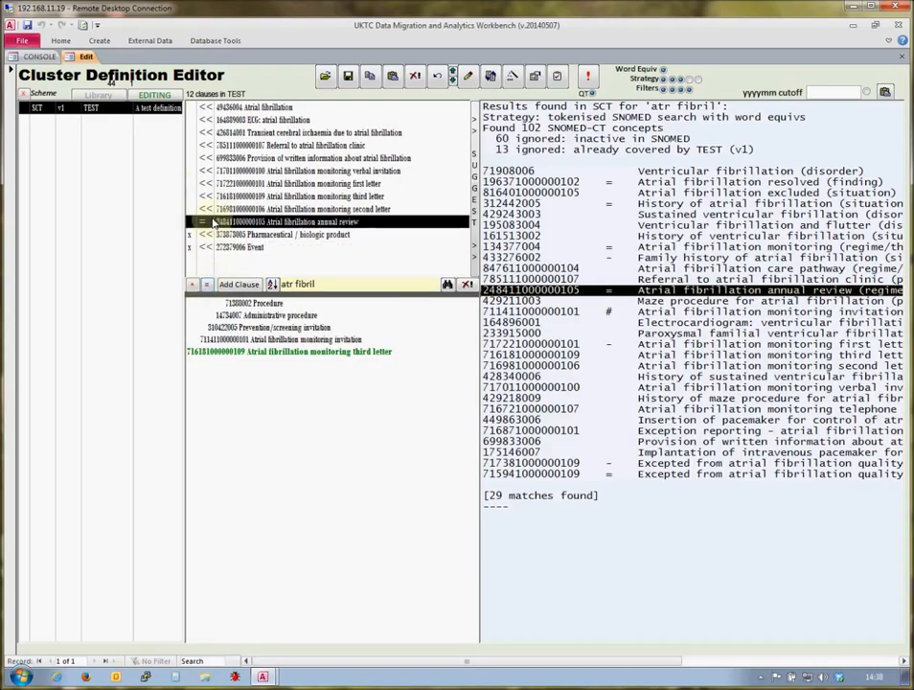
left_click(207, 286)
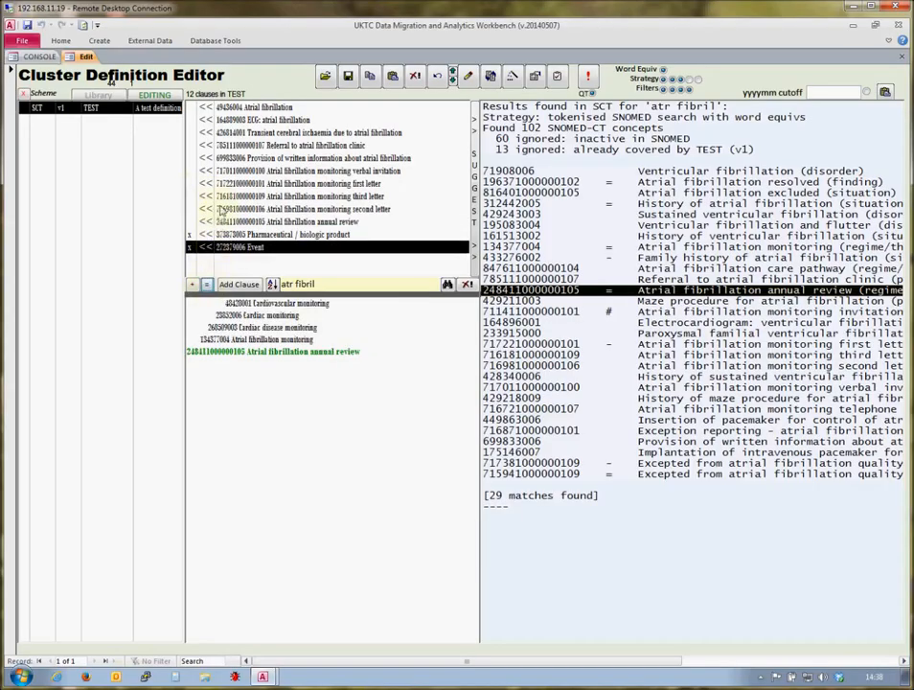
- Cycle the atrial fibrillation annual review clause's operator through "<" and "=", returning it to "<<"
left_click(223, 209)
left_click(218, 221)
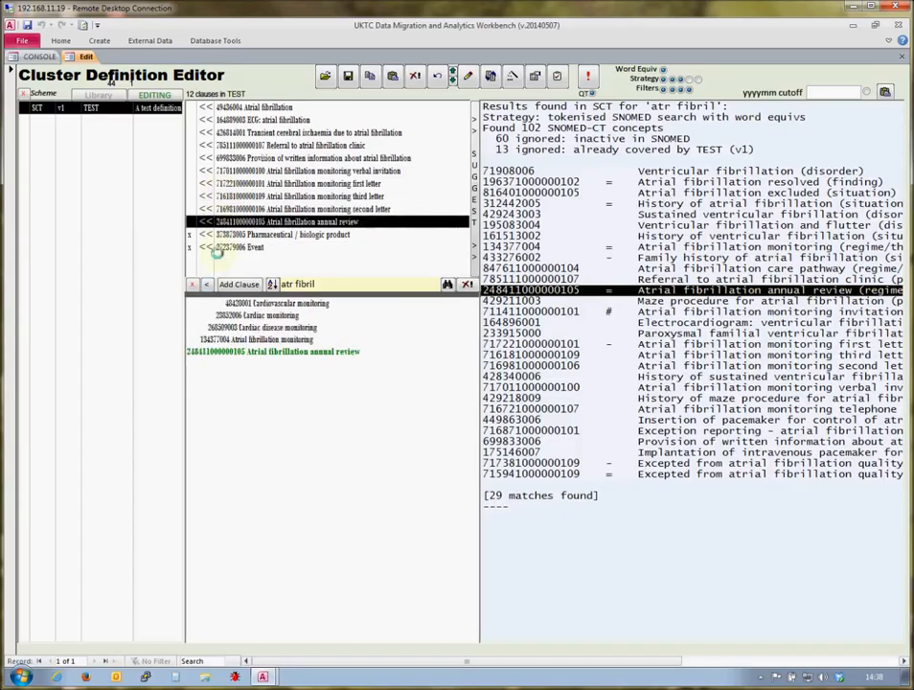
left_click(207, 285)
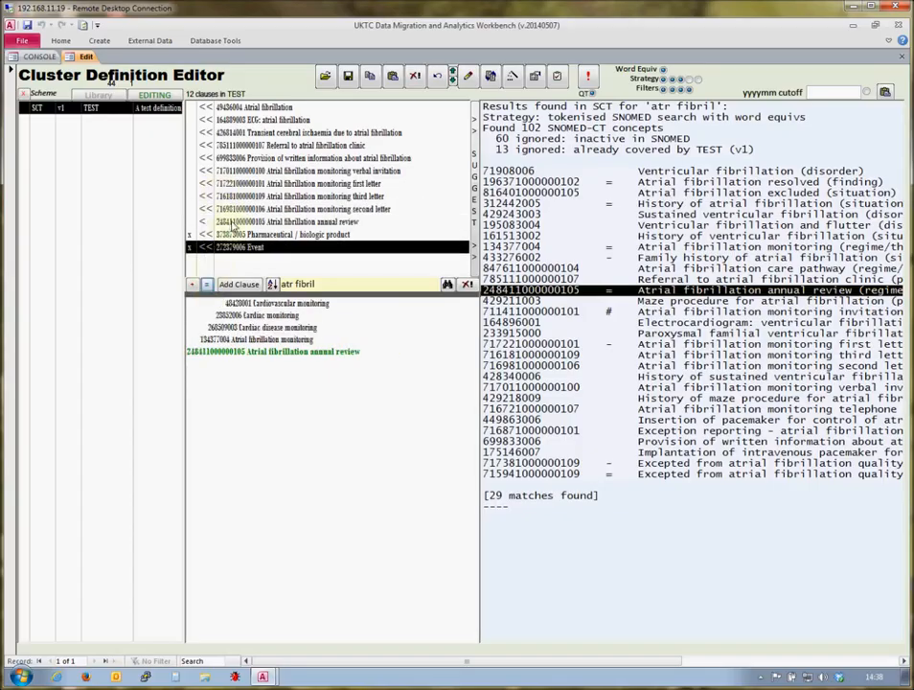
left_click(229, 222)
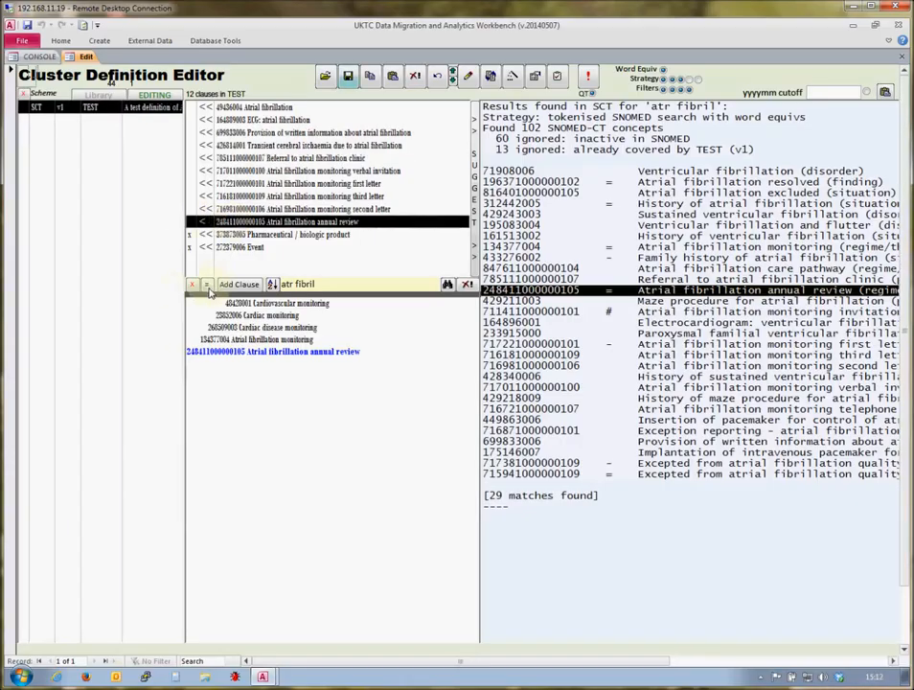
left_click(219, 247)
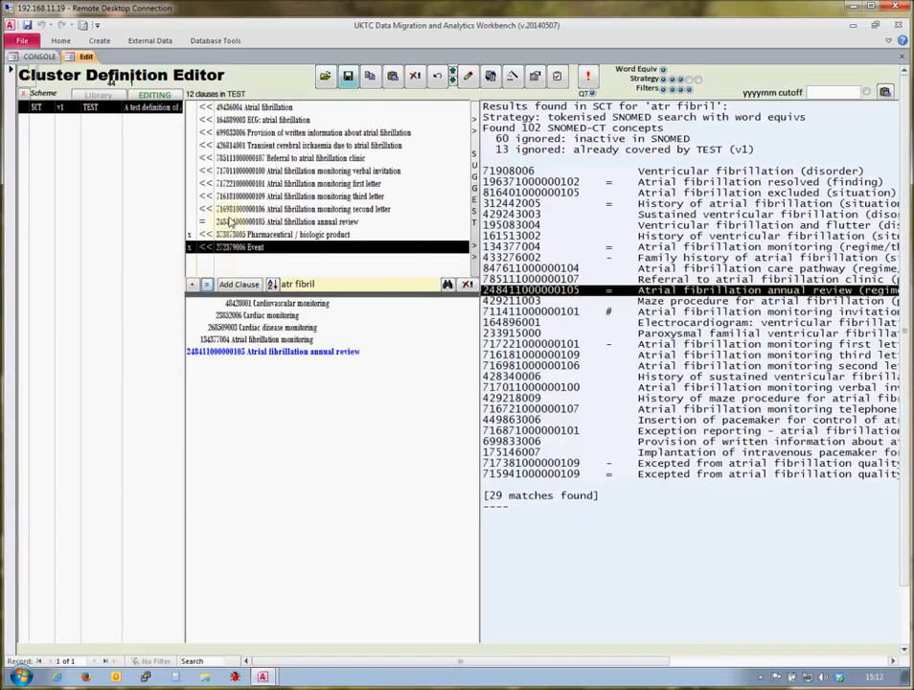
left_click(206, 286)
left_click(207, 288)
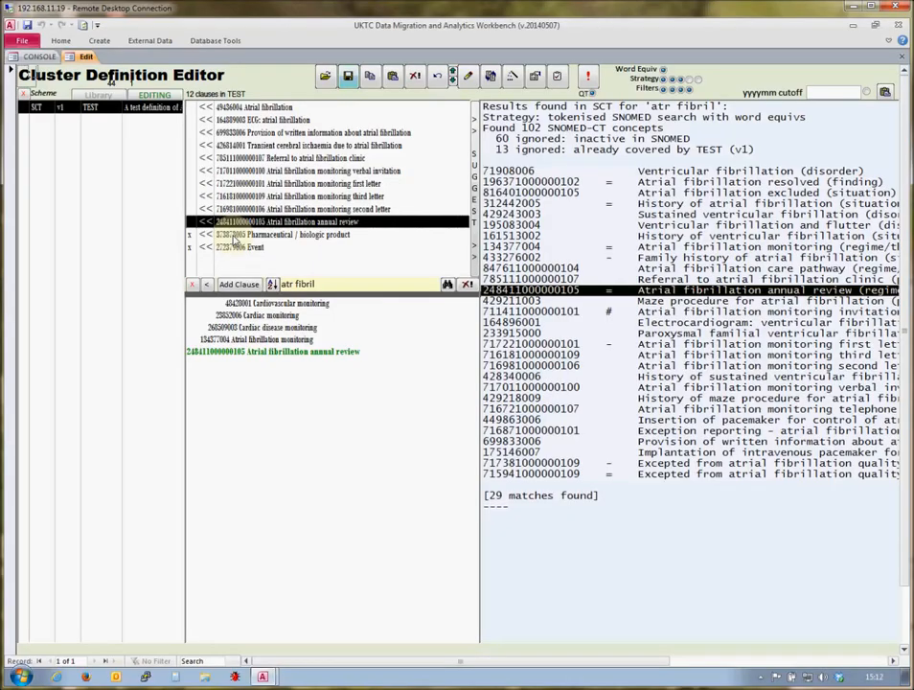
- Delete the excluded 373873005 Pharmaceutical / biologic product and 272379006 Event clauses from the TEST cluster
left_click(233, 238)
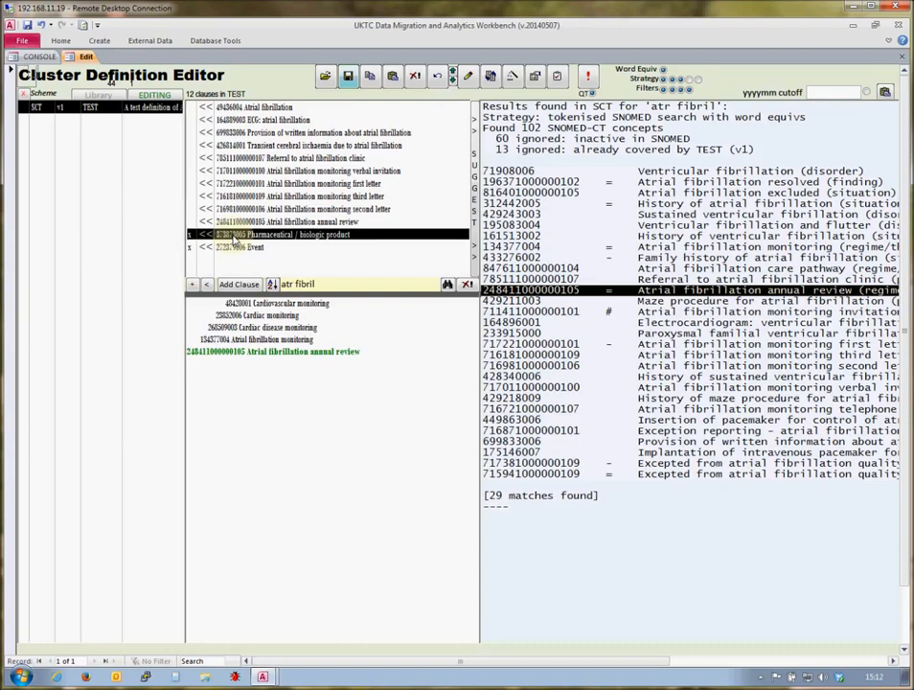
left_click(234, 248, "shift")
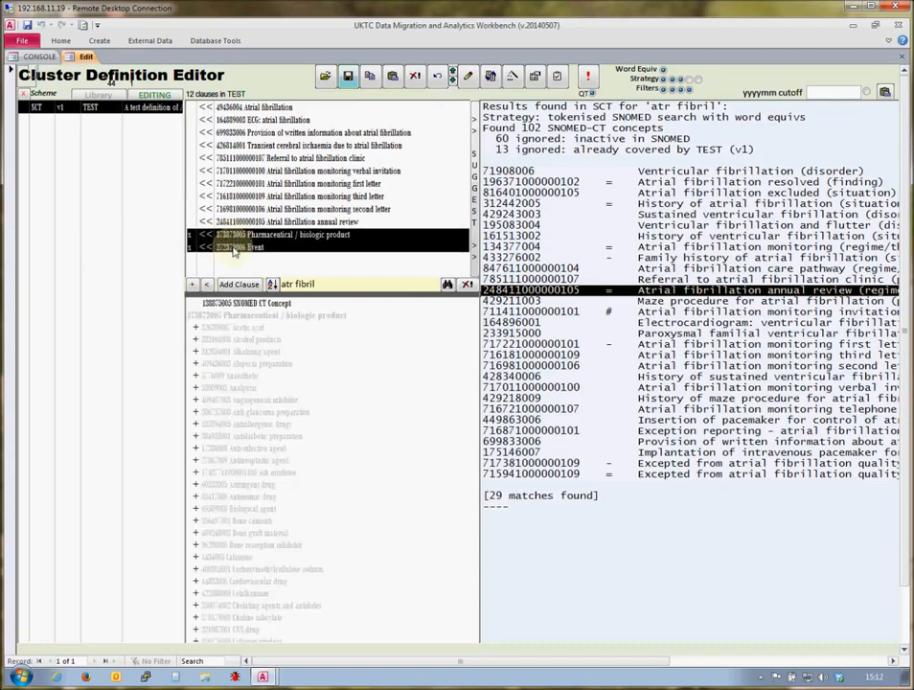
left_click(468, 287)
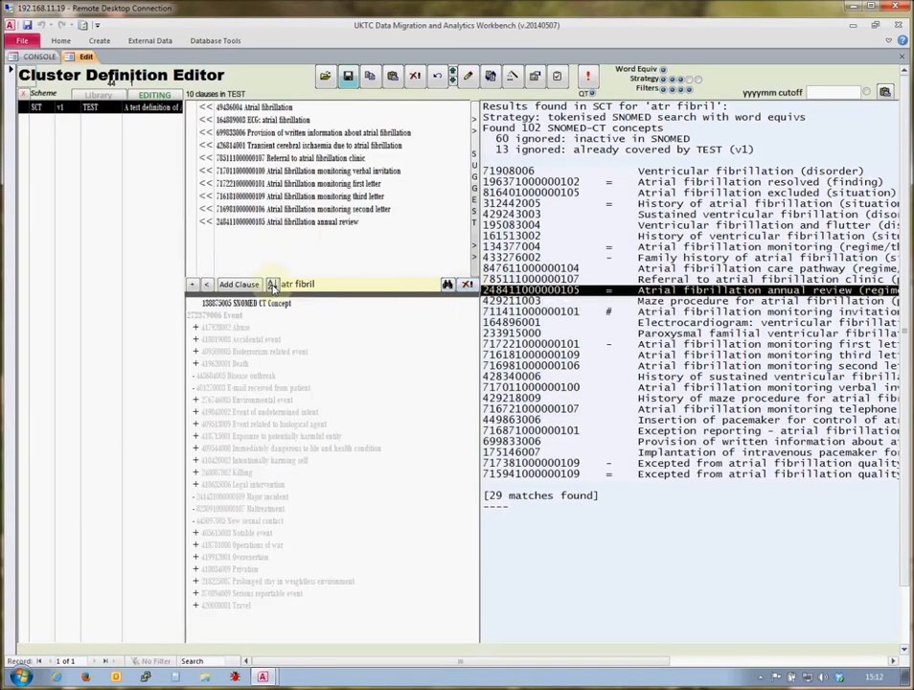
- Sort the remaining TEST clauses and list the concepts implied by the cluster
left_click(272, 285)
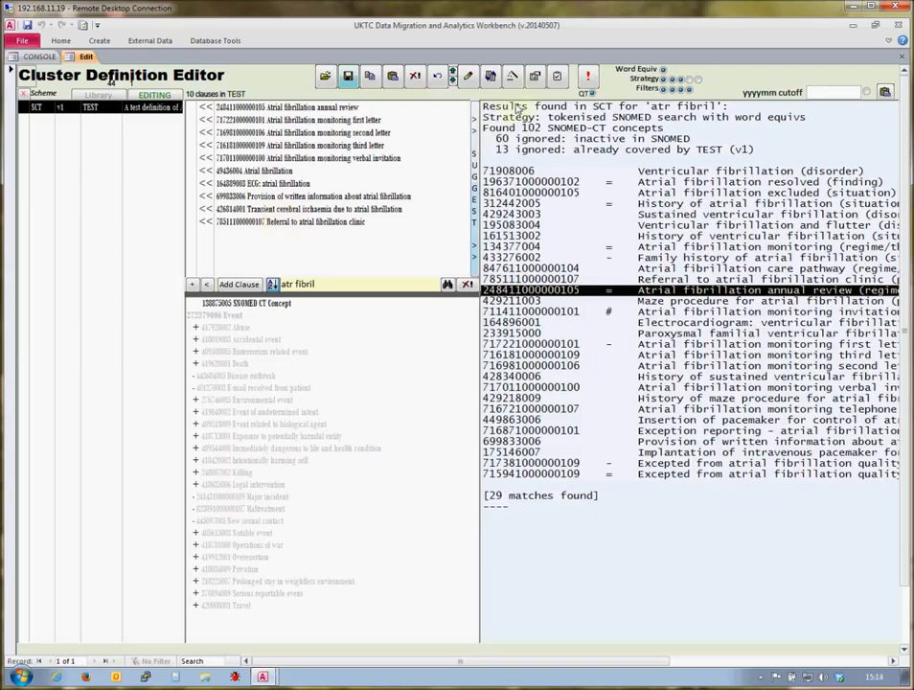
left_click(536, 76)
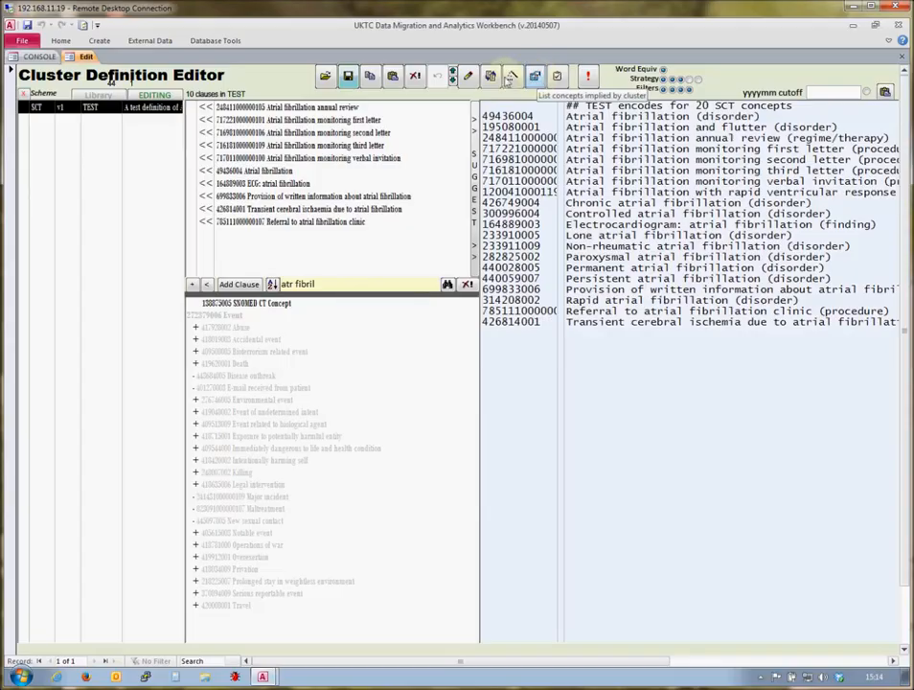
- Open the cluster export options, toggle the cluster definitions and cluster members choices, and cancel without exporting
left_click(349, 77)
left_click_drag(373, 295, 600, 281)
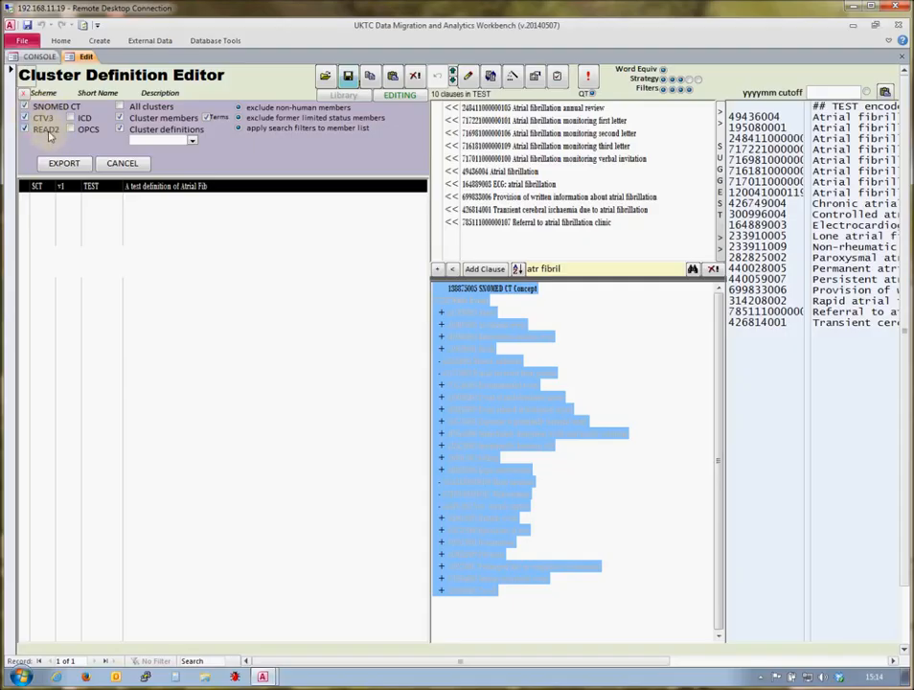
left_click(120, 129)
left_click(120, 117)
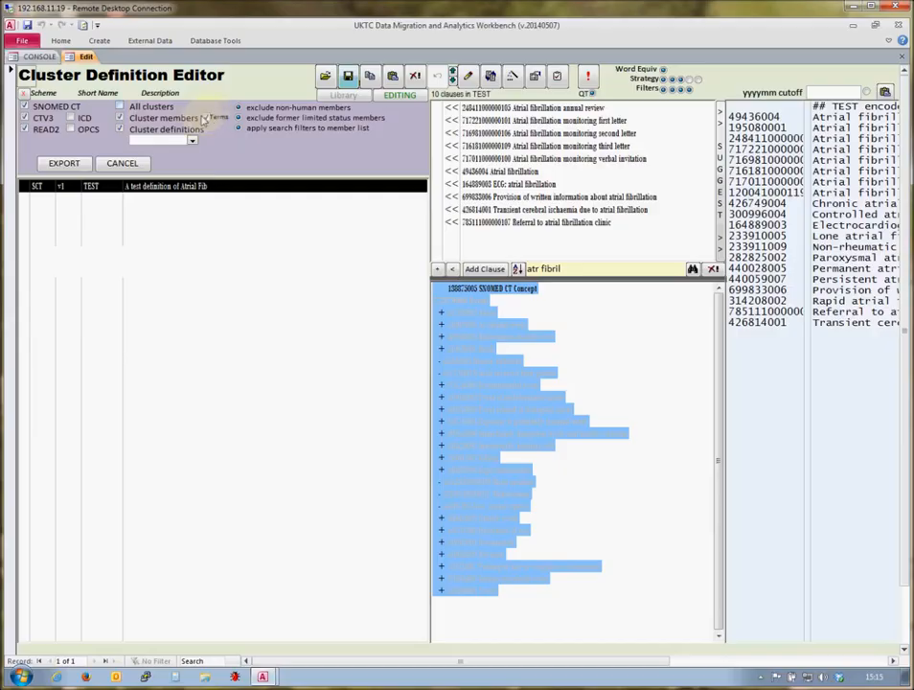
left_click(121, 119)
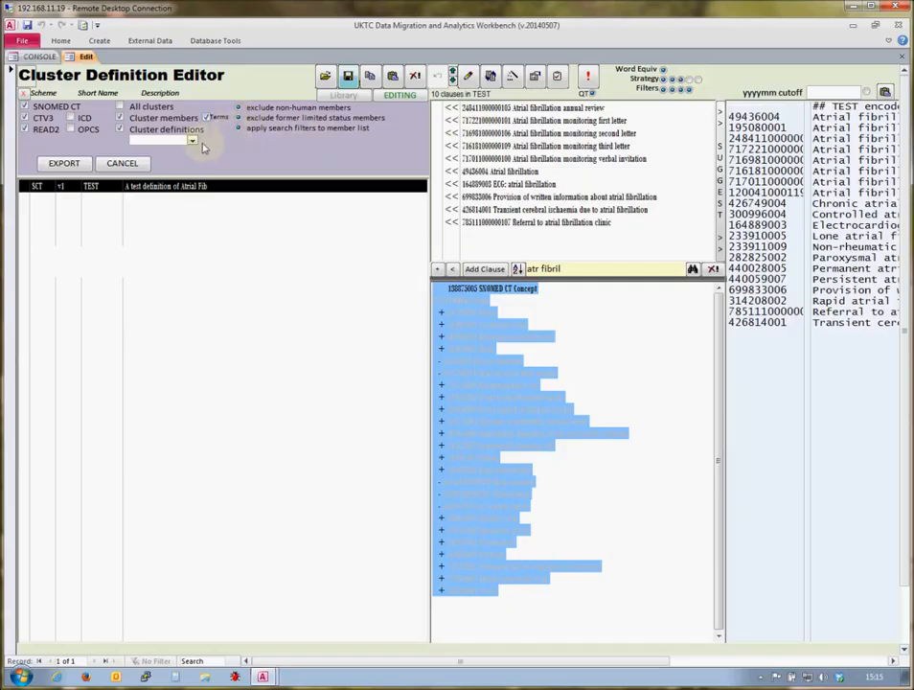
left_click(123, 163)
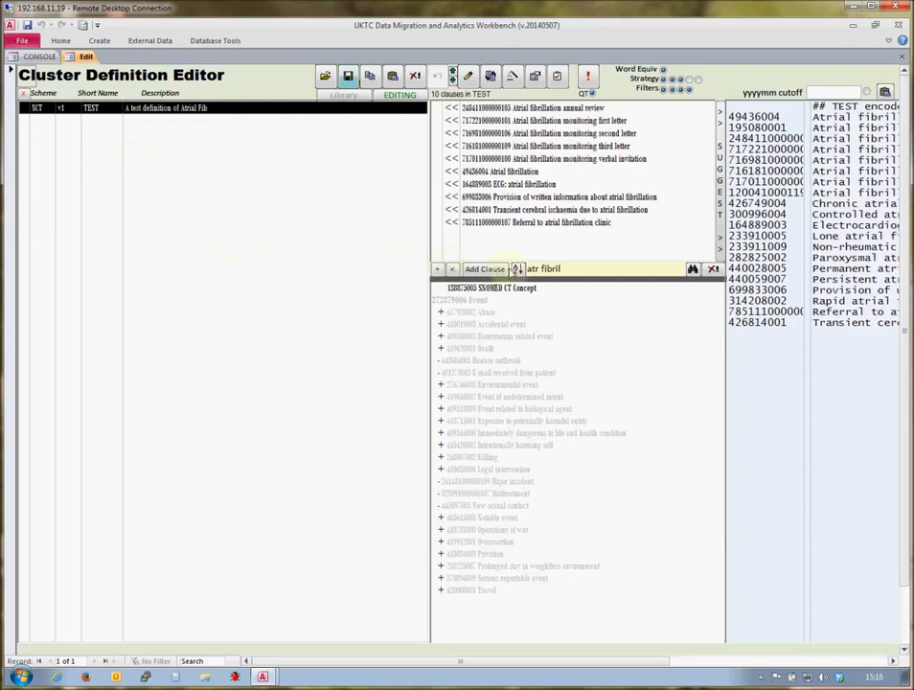
- Resize the editor panes to enlarge the clause list while keeping the TEST cluster's description readable
left_click_drag(551, 281, 267, 350)
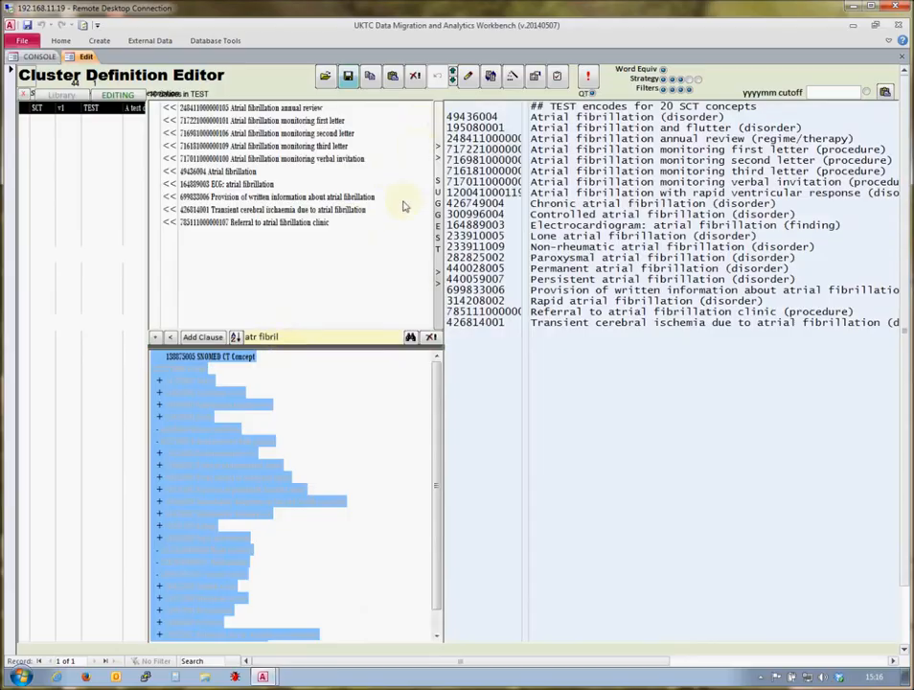
left_click(369, 343)
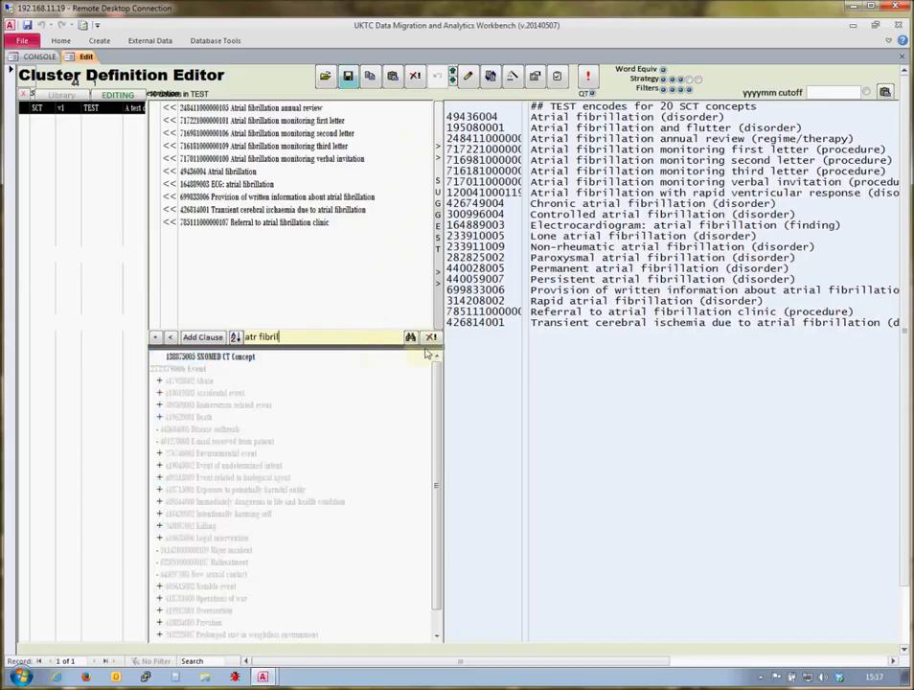
left_click_drag(383, 348, 470, 353)
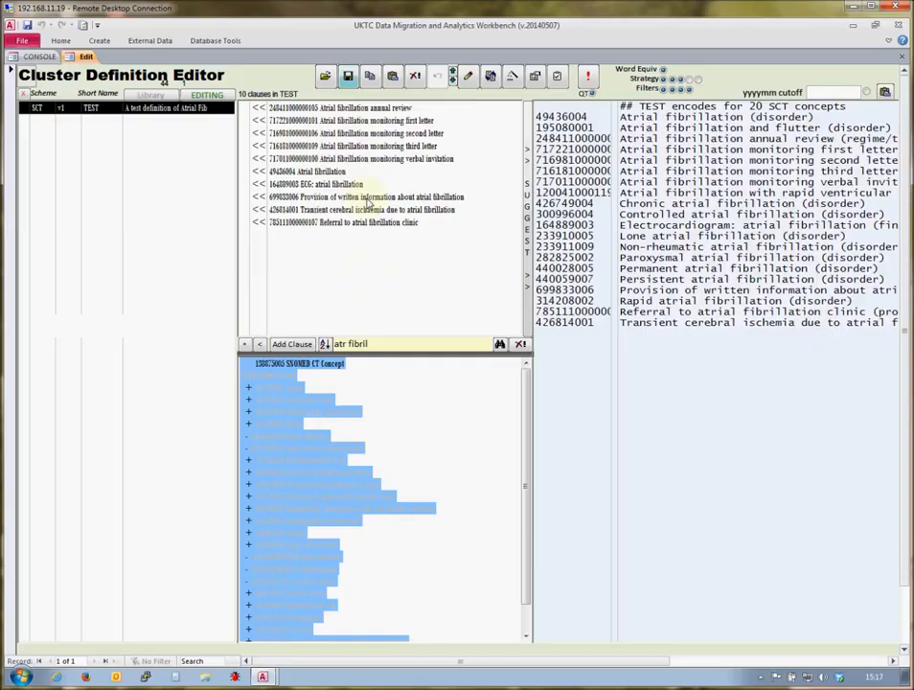
- Translate the SNOMED CT TEST cluster to READ2, select the translated RCT version, and close the translation options
left_click(491, 78)
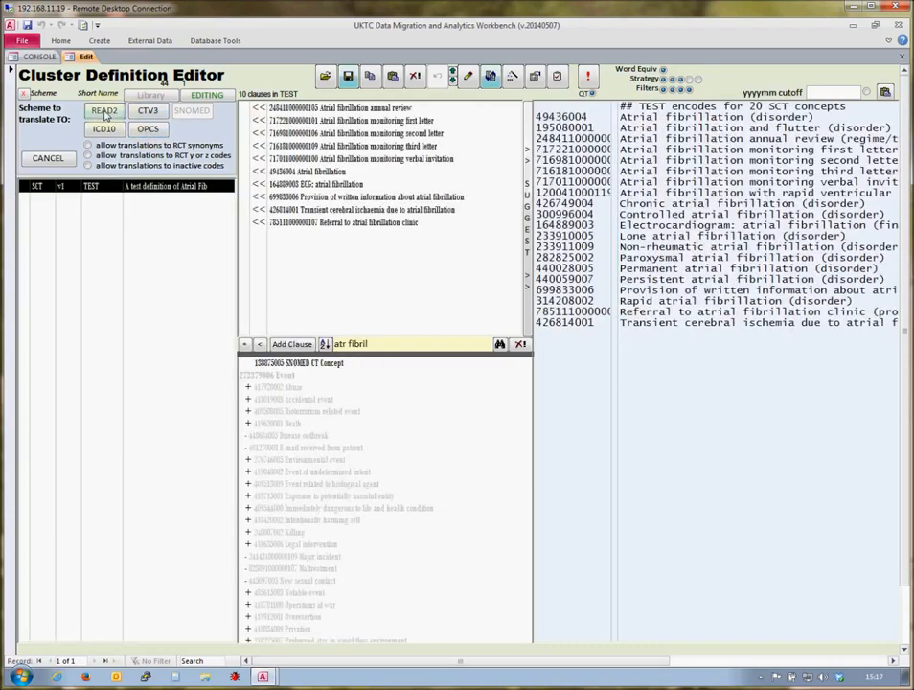
left_click(106, 113)
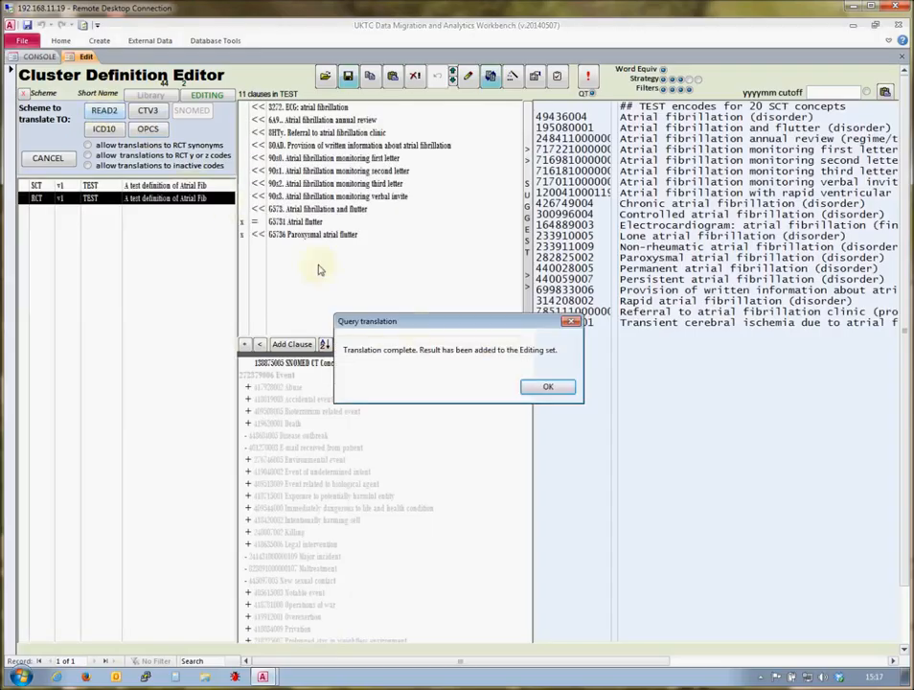
left_click(551, 390)
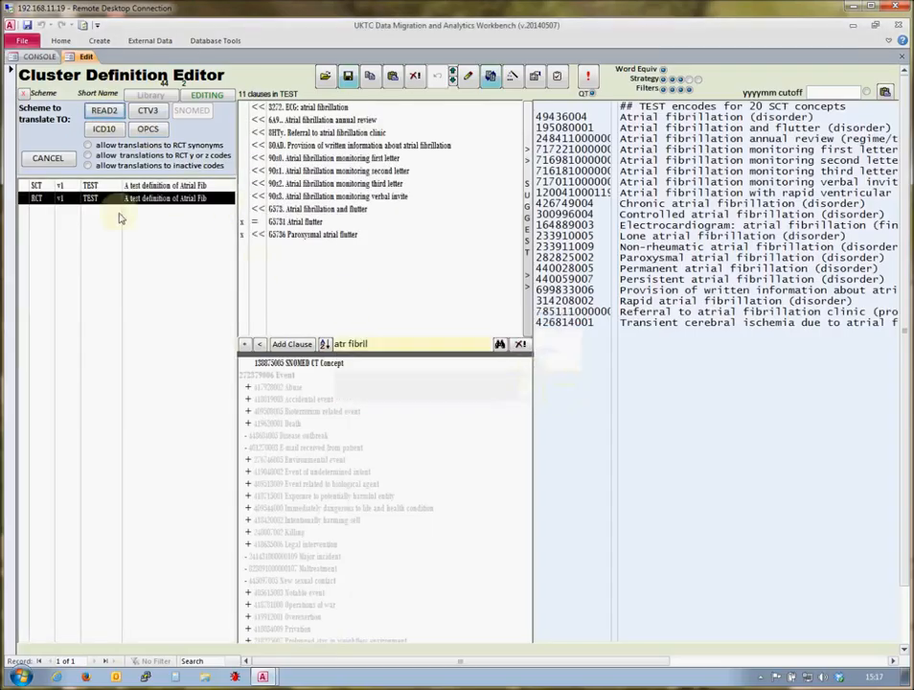
left_click(89, 199)
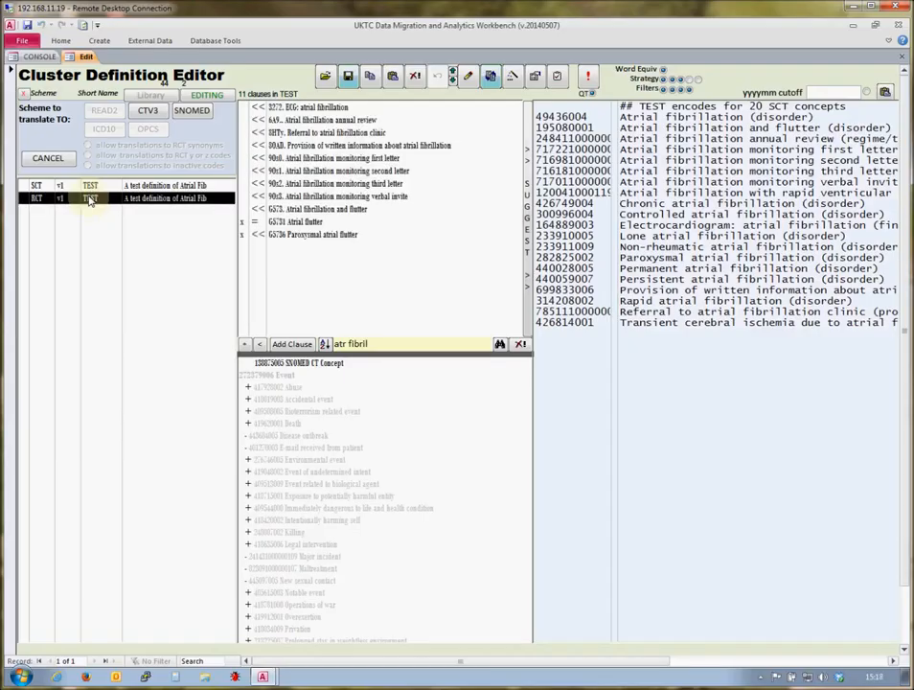
left_click(53, 158)
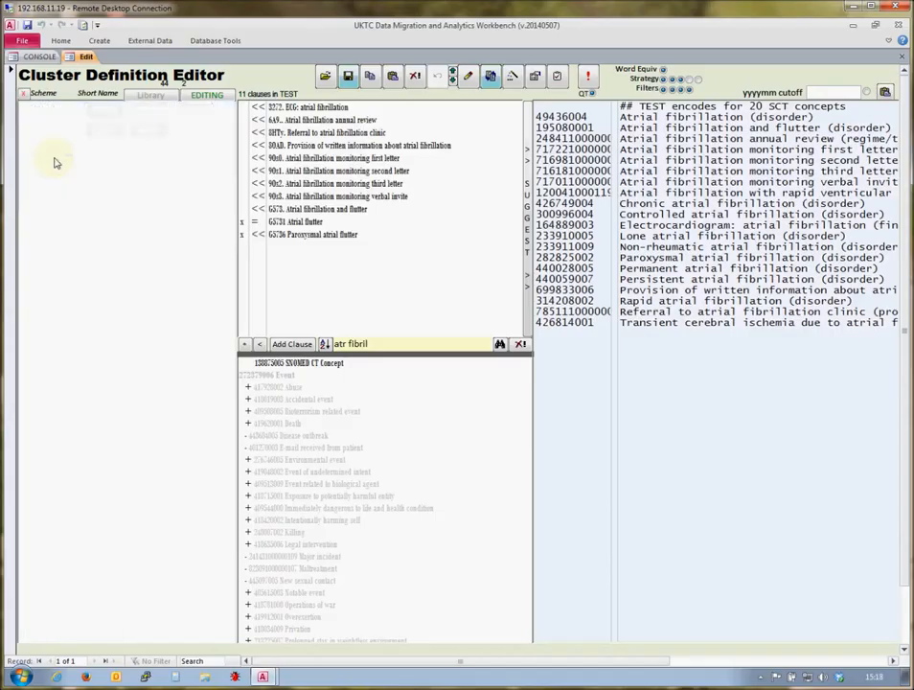
- Copy the RCT AFIB_COD Atrial fibrillation codes cluster from the library into the editing set and return to the editing view
left_click(150, 98)
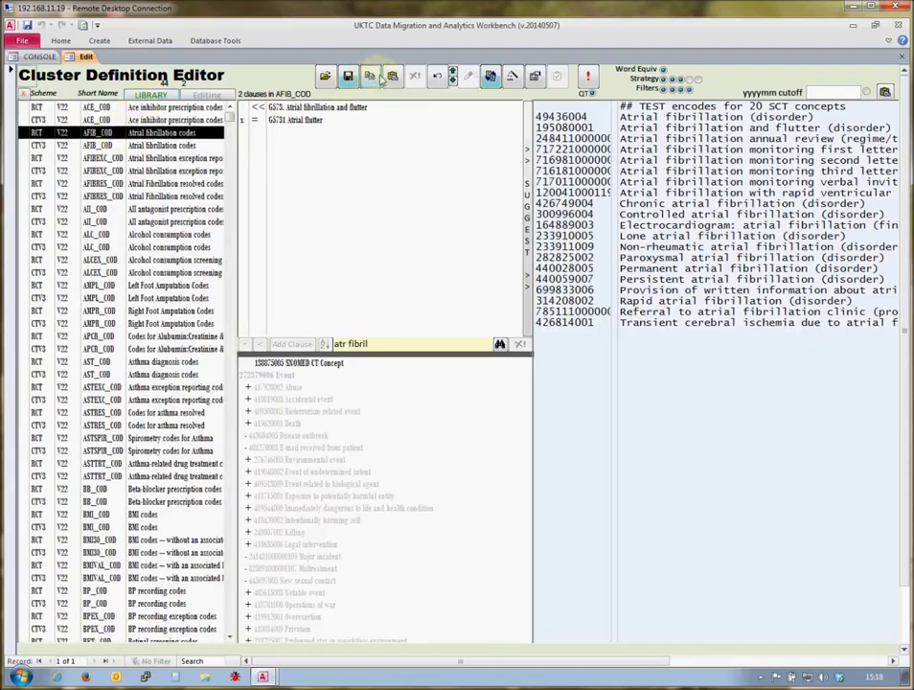
left_click(392, 77)
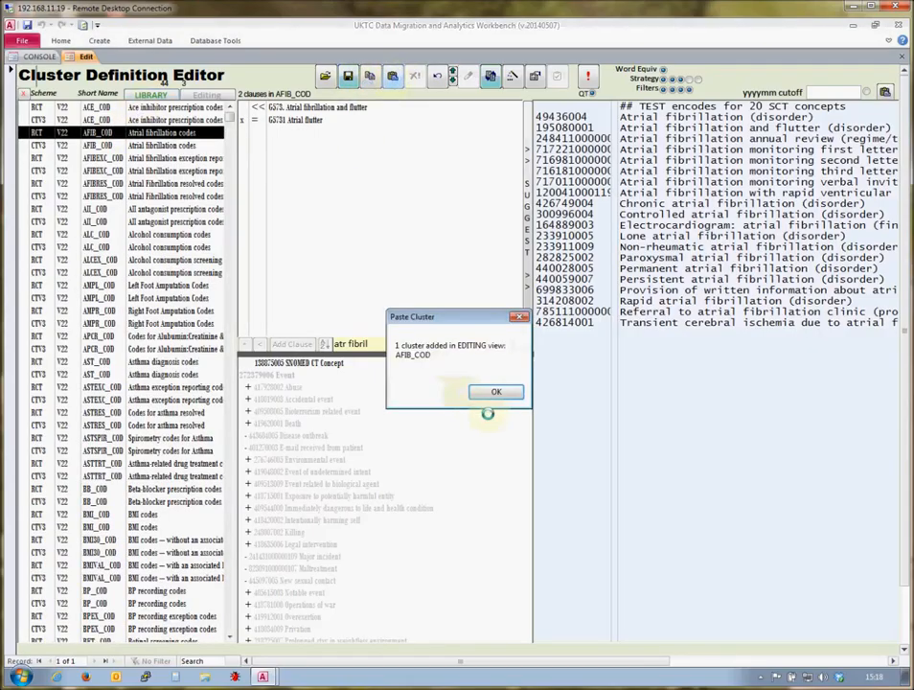
left_click(494, 392)
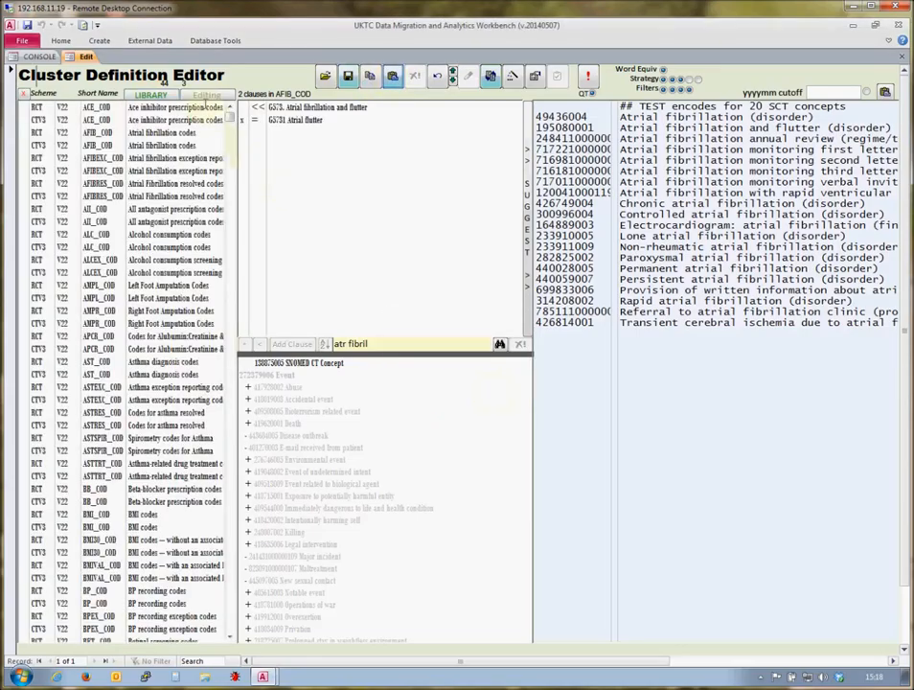
left_click(205, 95)
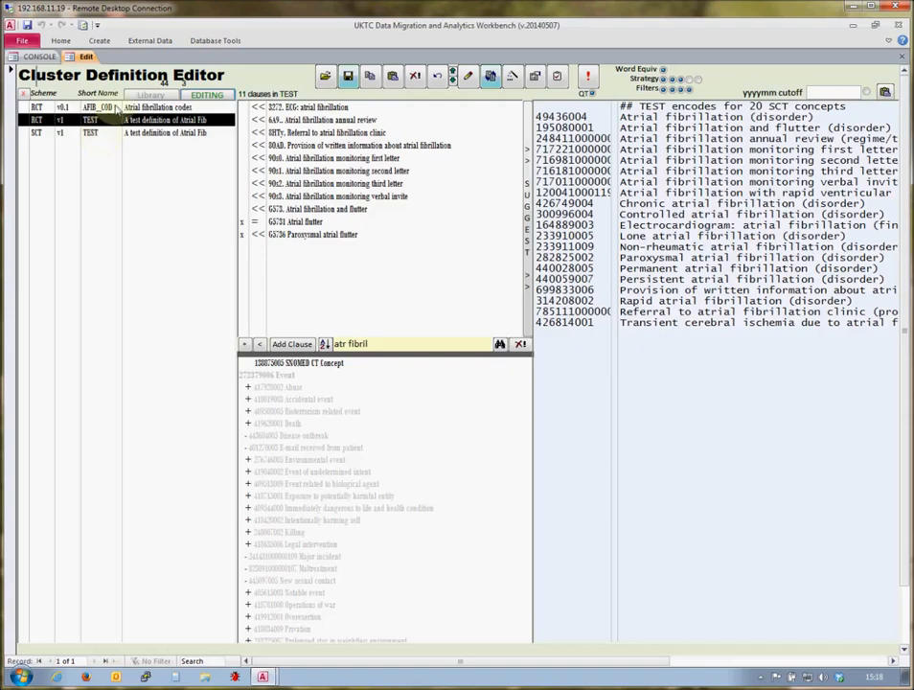
- Compare the clauses of the RCT AFIB_COD and RCT TEST clusters, examining the G5731 Atrial flutter exclusion in each
left_click(116, 108)
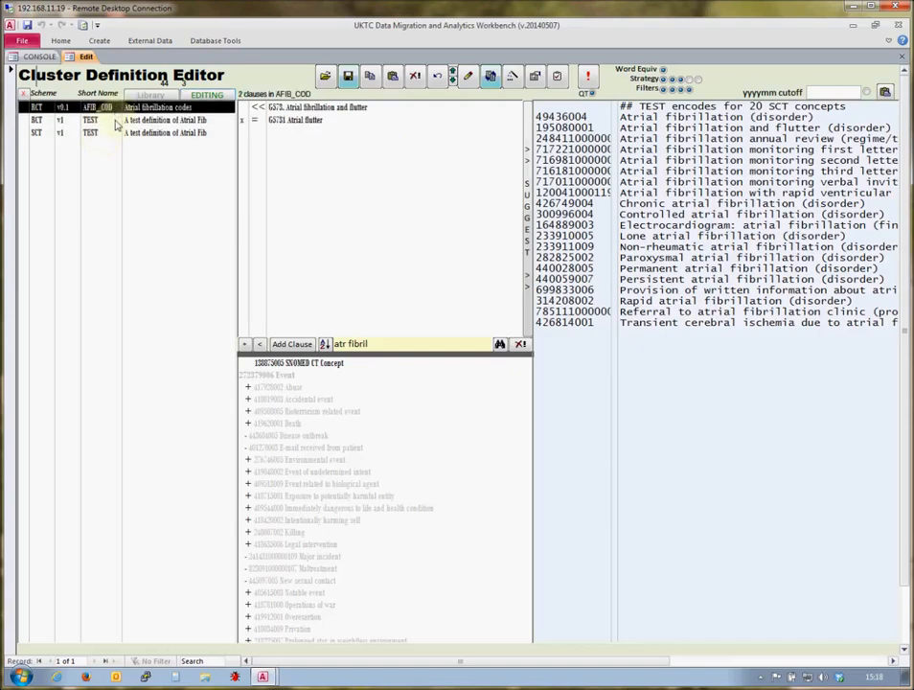
left_click(115, 121)
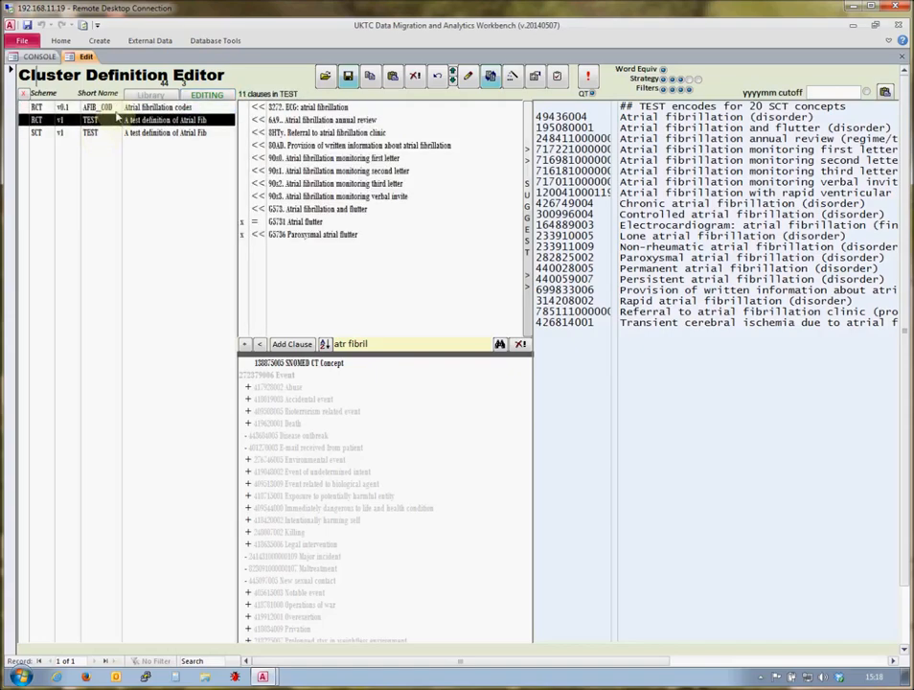
left_click(118, 108)
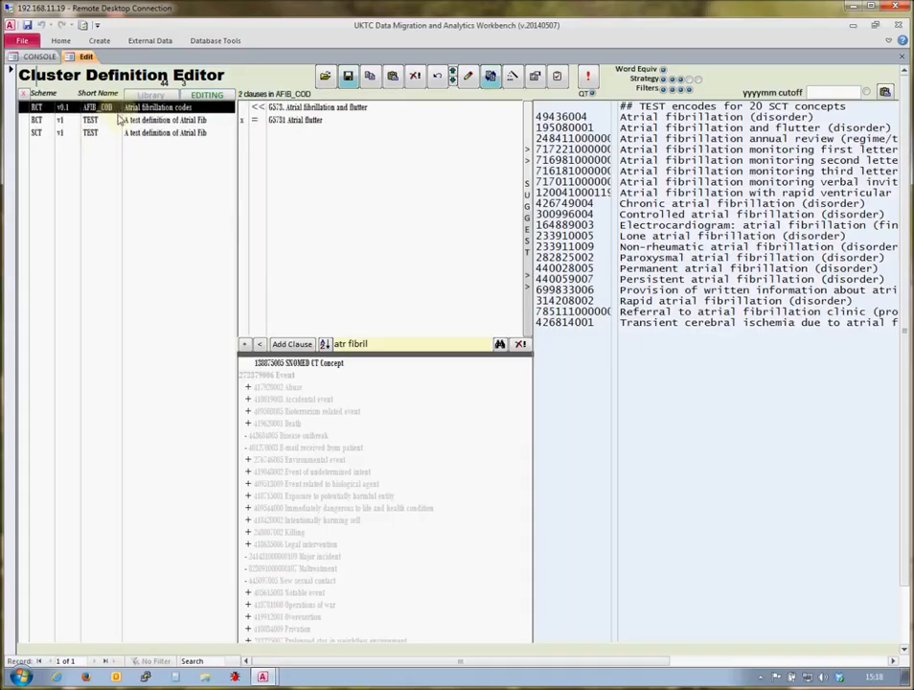
left_click(284, 123)
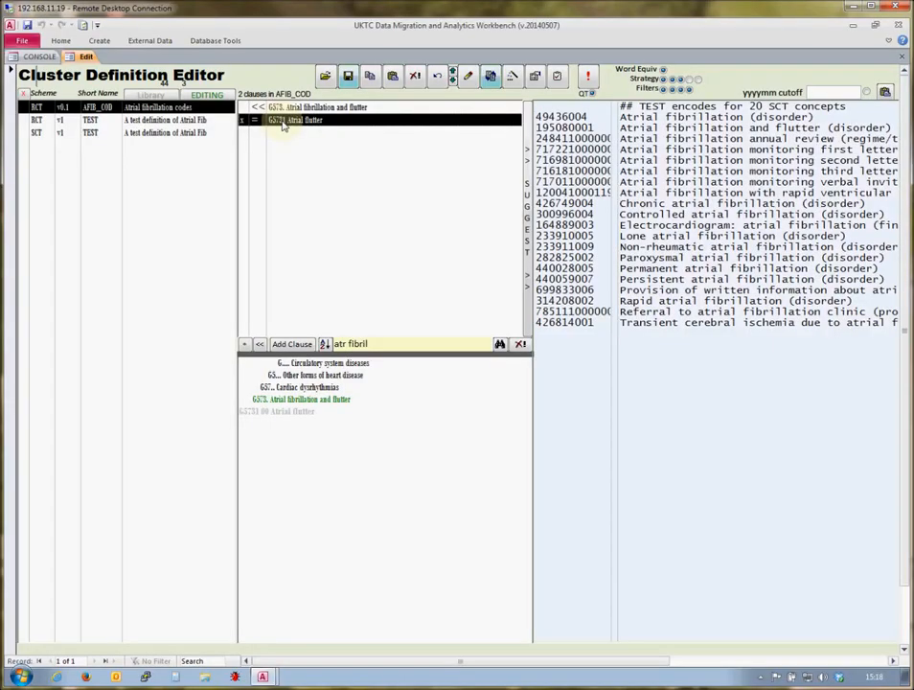
left_click(184, 123)
left_click(297, 221)
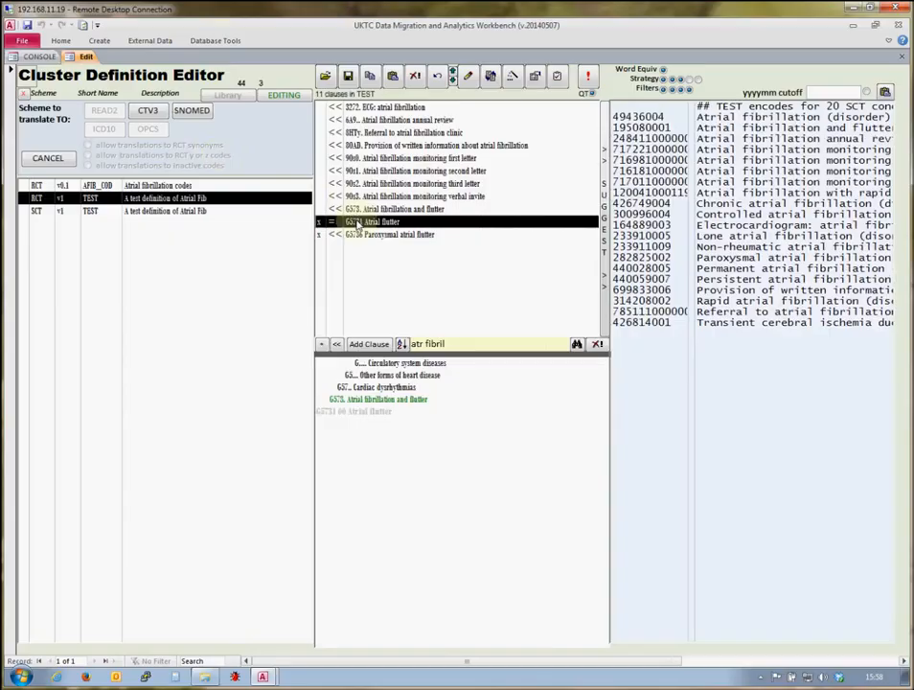
- Translate the SNOMED CT TEST cluster to CTV3, using only its SCT definition as the source
left_click(174, 213)
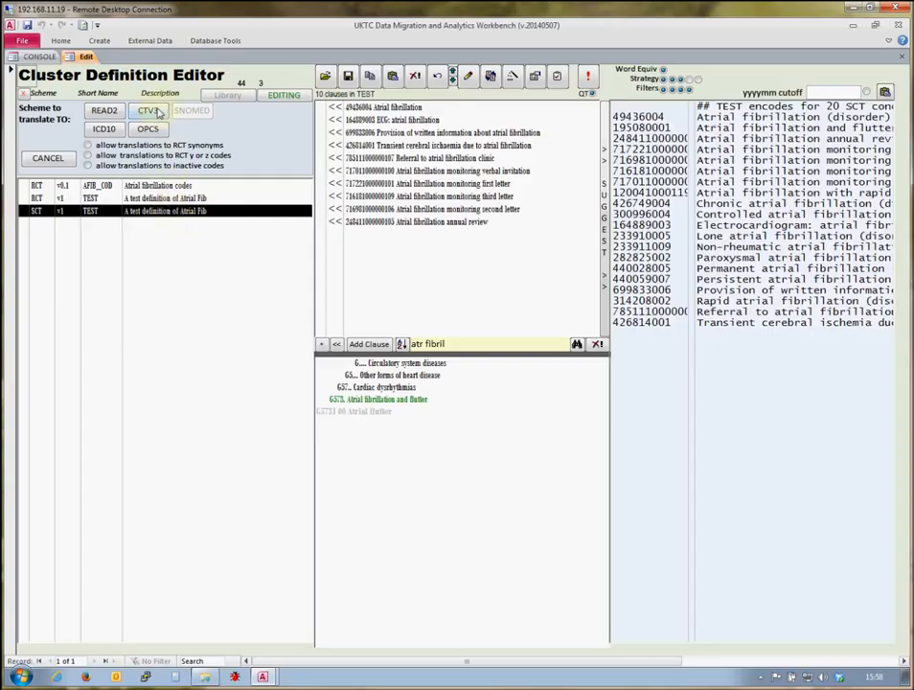
left_click(152, 112)
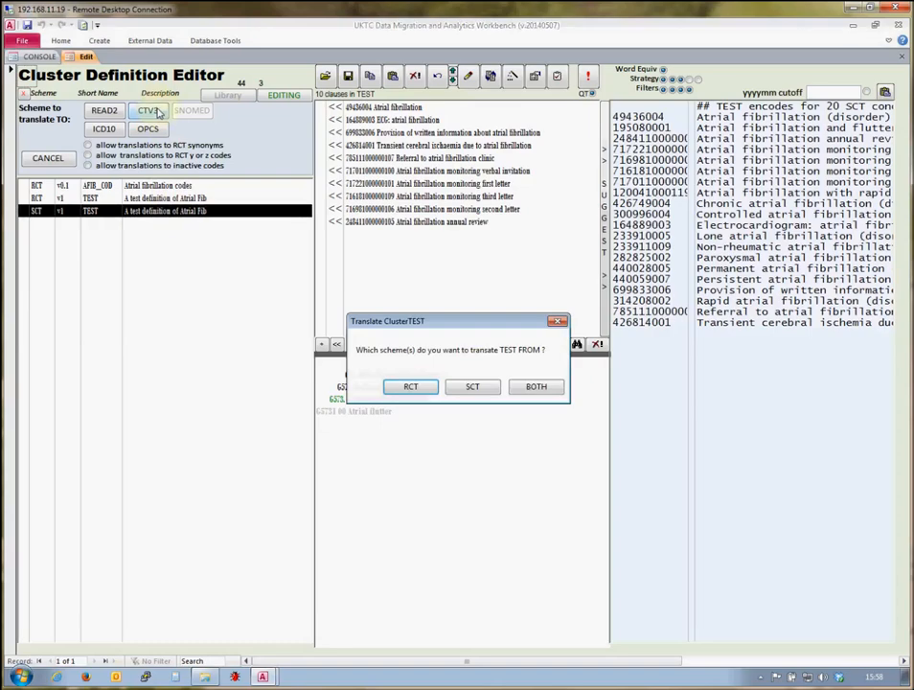
left_click(476, 388)
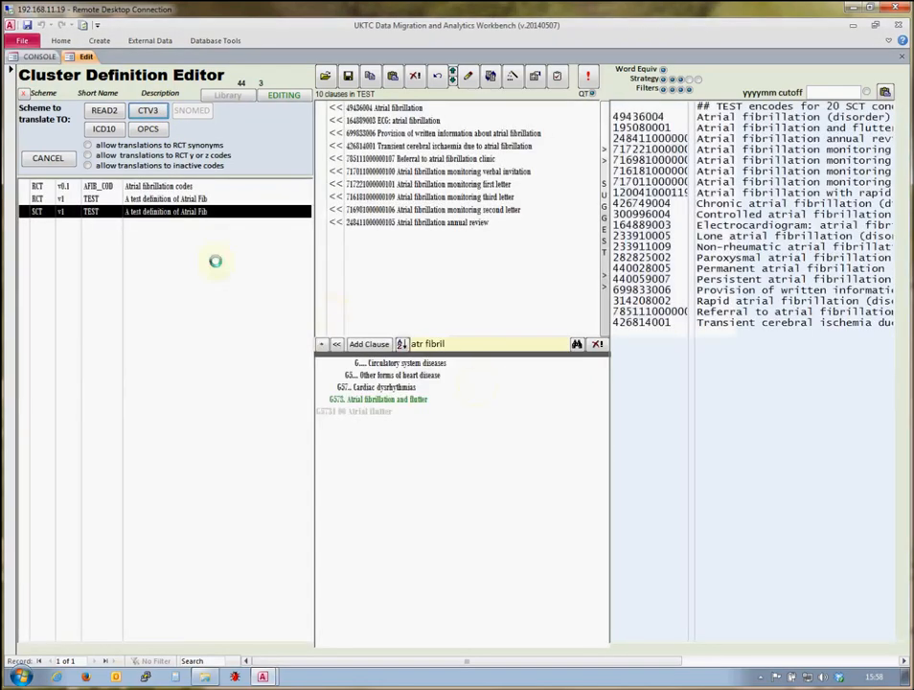
key("Return")
- Translate the SNOMED CT version of the TEST cluster to ICD10
left_click(149, 226)
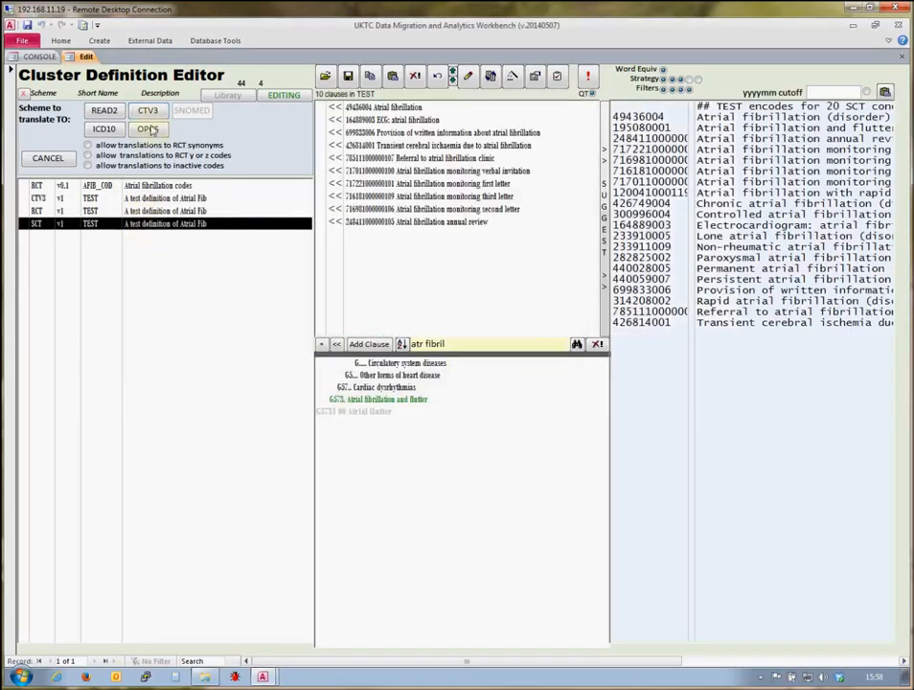
left_click(105, 130)
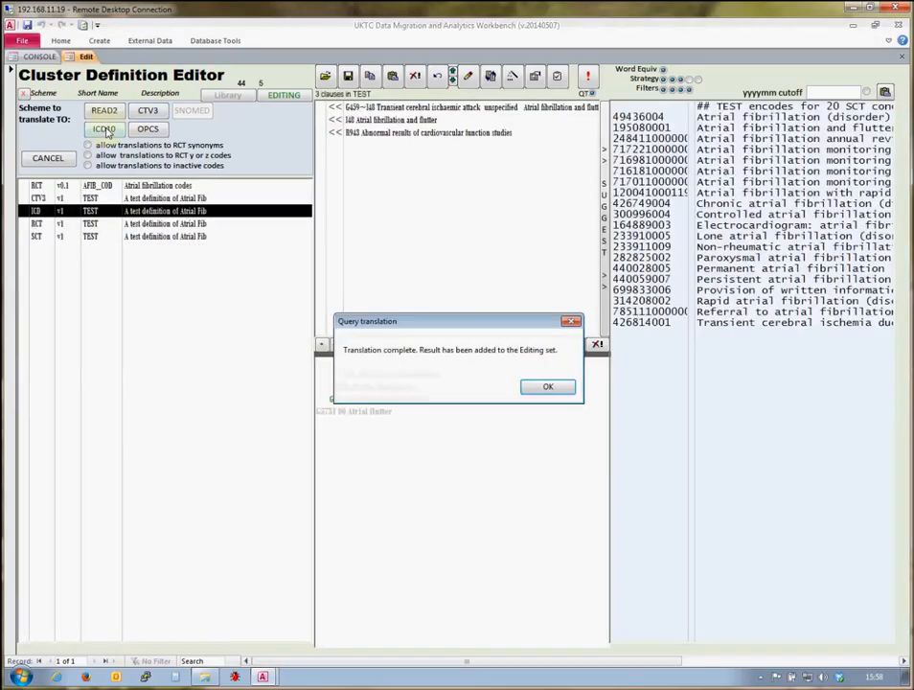
key("Return")
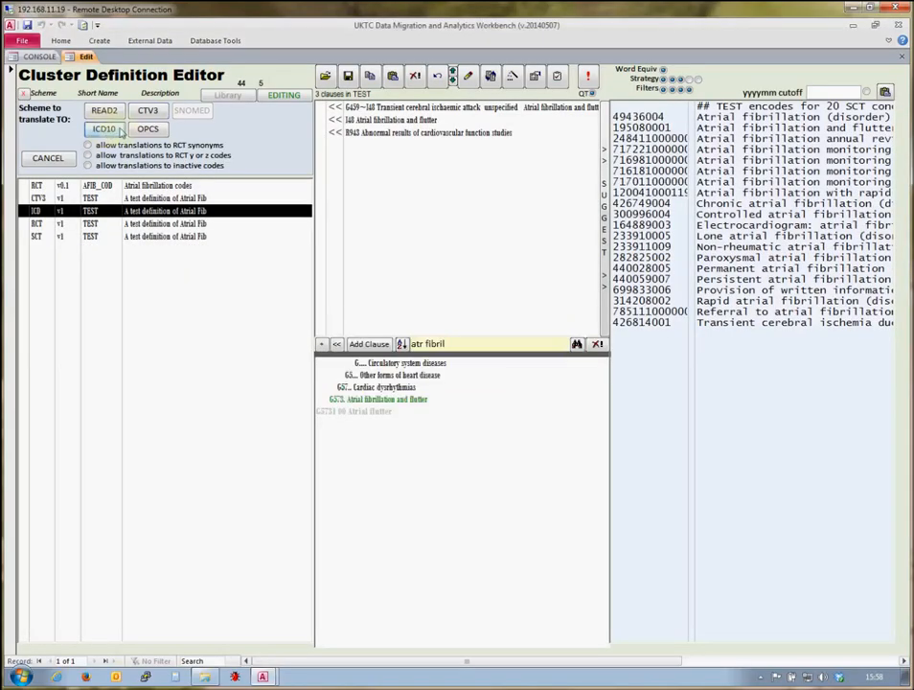
- Run a translation of the SNOMED CT TEST cluster to OPCS
left_click(128, 237)
left_click(148, 129)
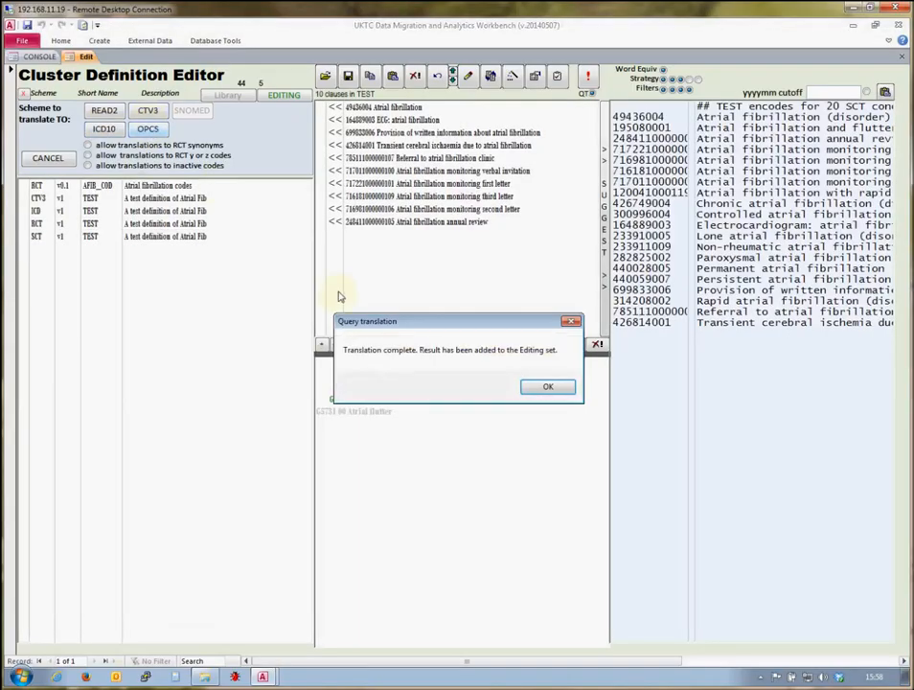
key("Return")
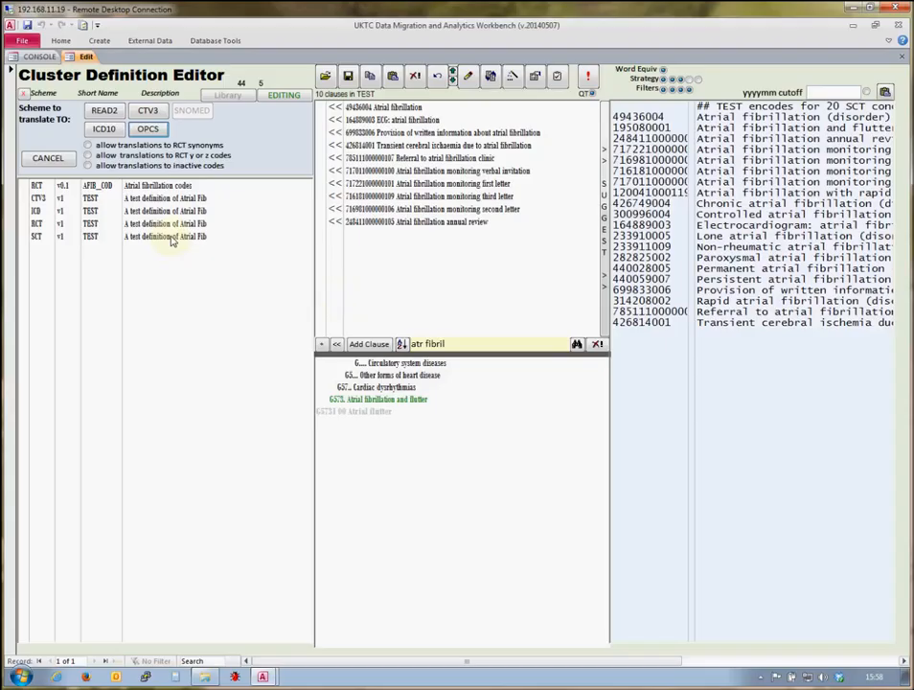
- Examine the I48, R943 and G459 clauses of the ICD TEST cluster in their hierarchy, and close the translation options
left_click(177, 212)
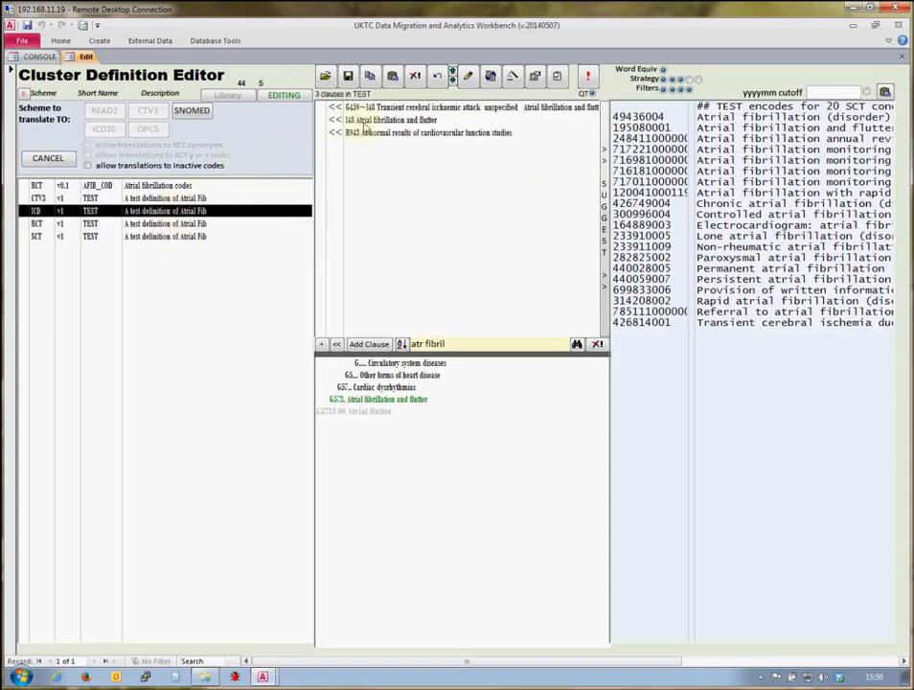
left_click(370, 122)
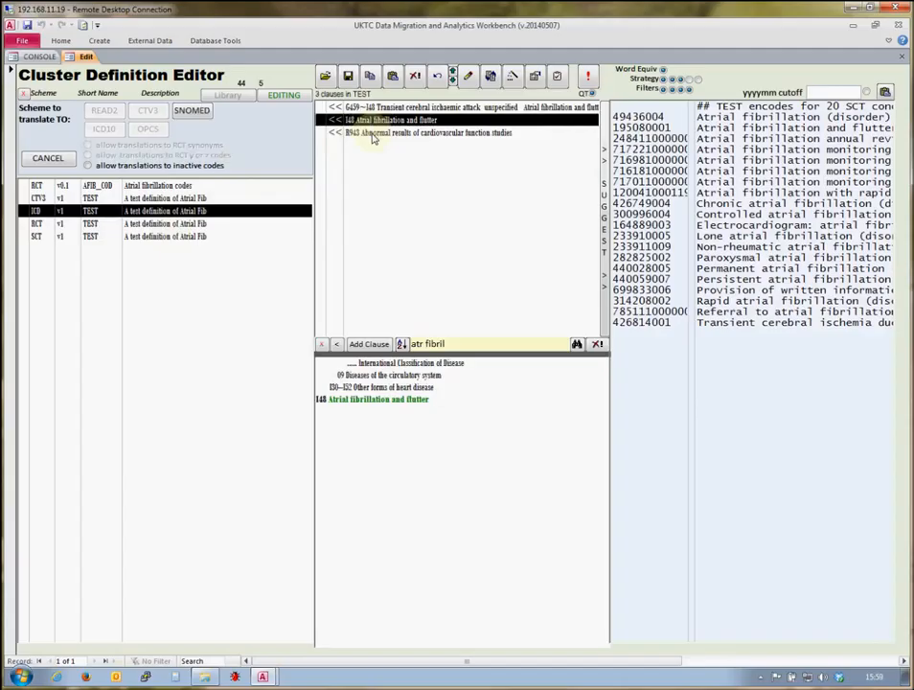
left_click(374, 134)
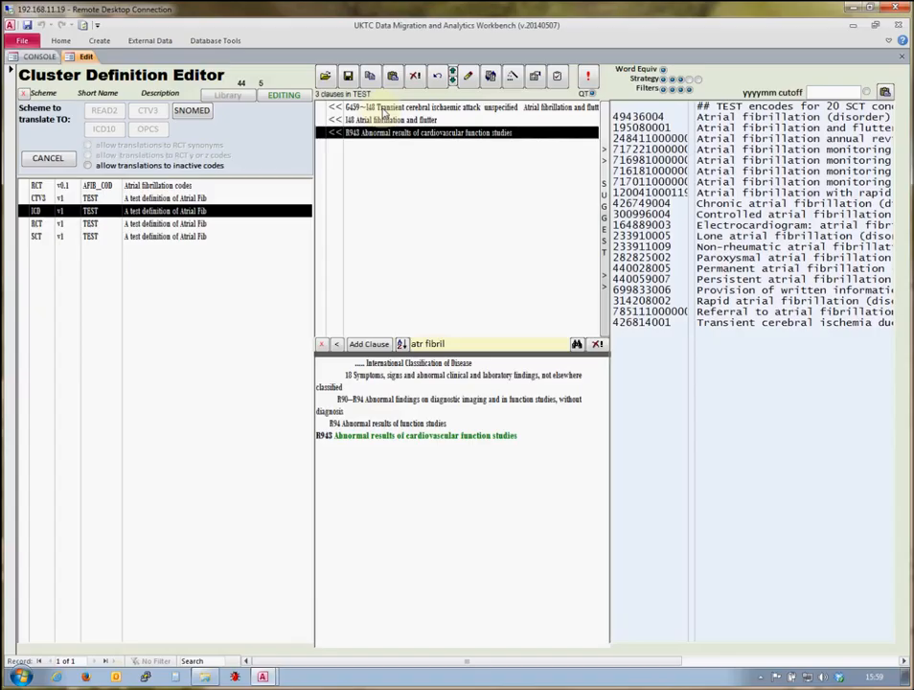
left_click(383, 109)
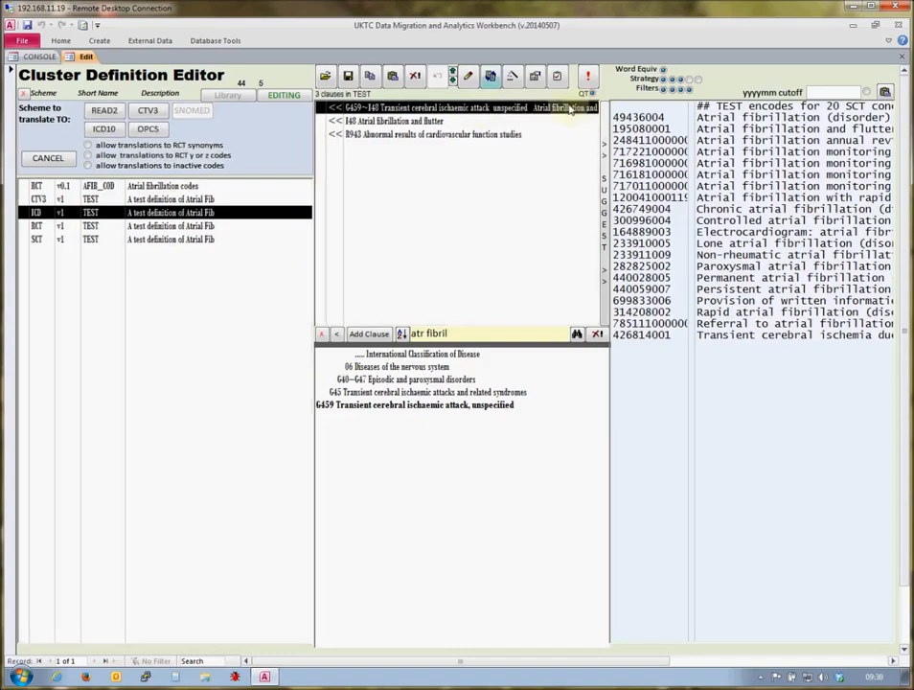
left_click(55, 160)
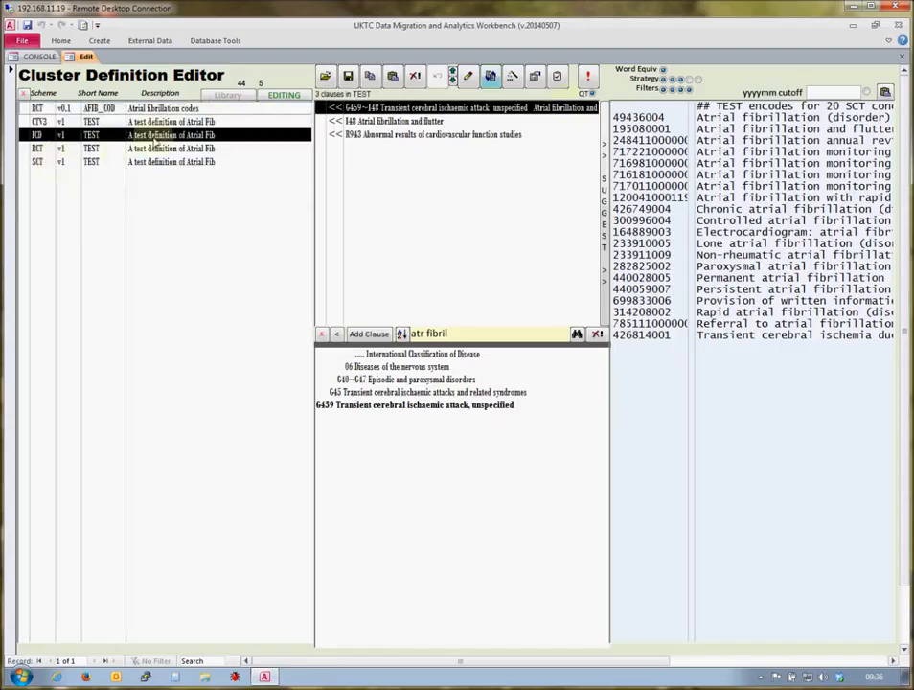
- View the G5731 Atrial flutter clause of the library's RCT AFIB_COD cluster and search its scheme for "atr fibril"
left_click(228, 96)
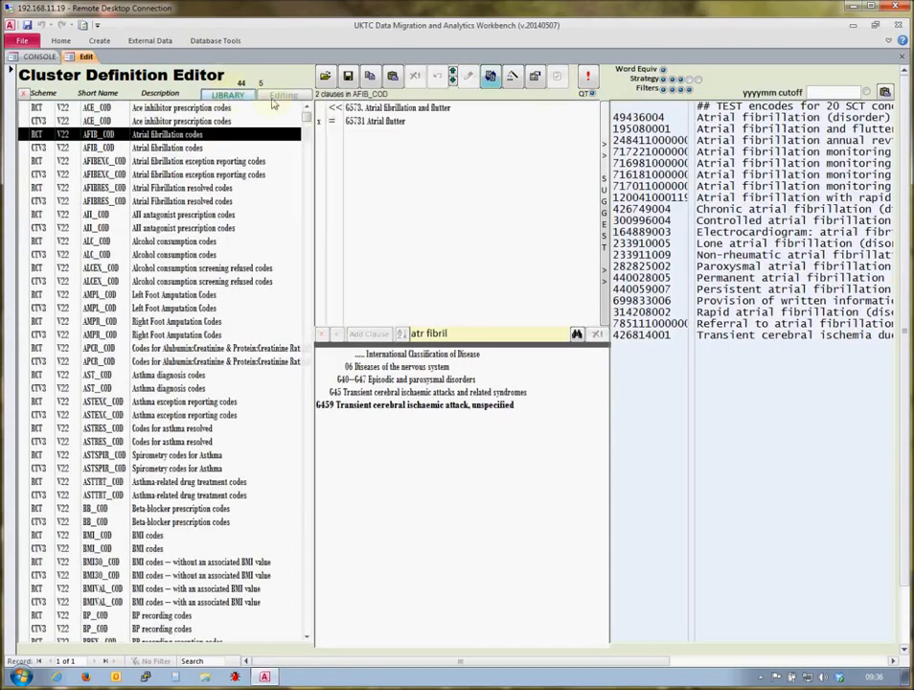
left_click(371, 123)
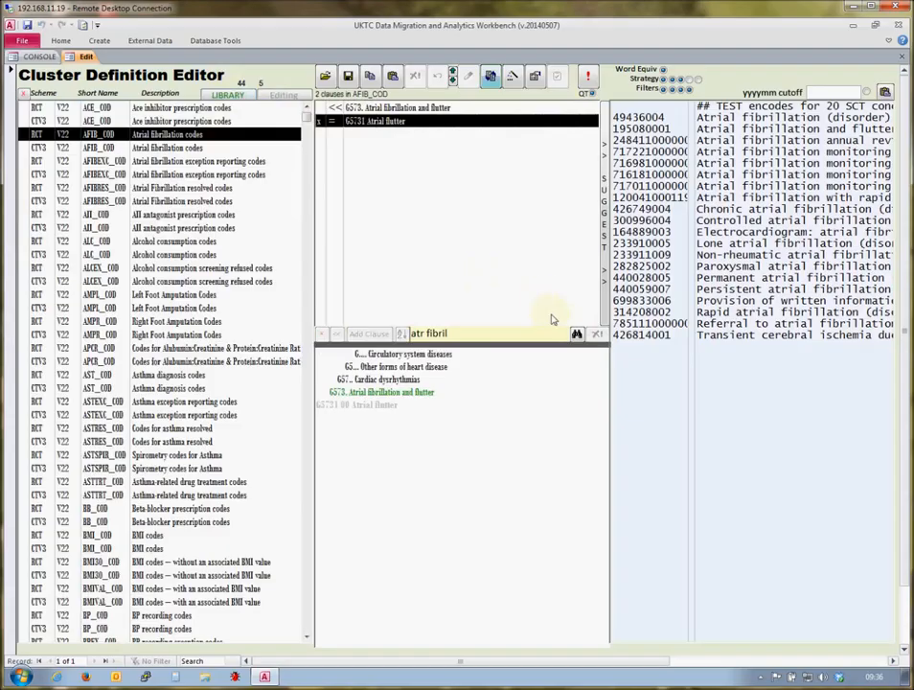
left_click(577, 333)
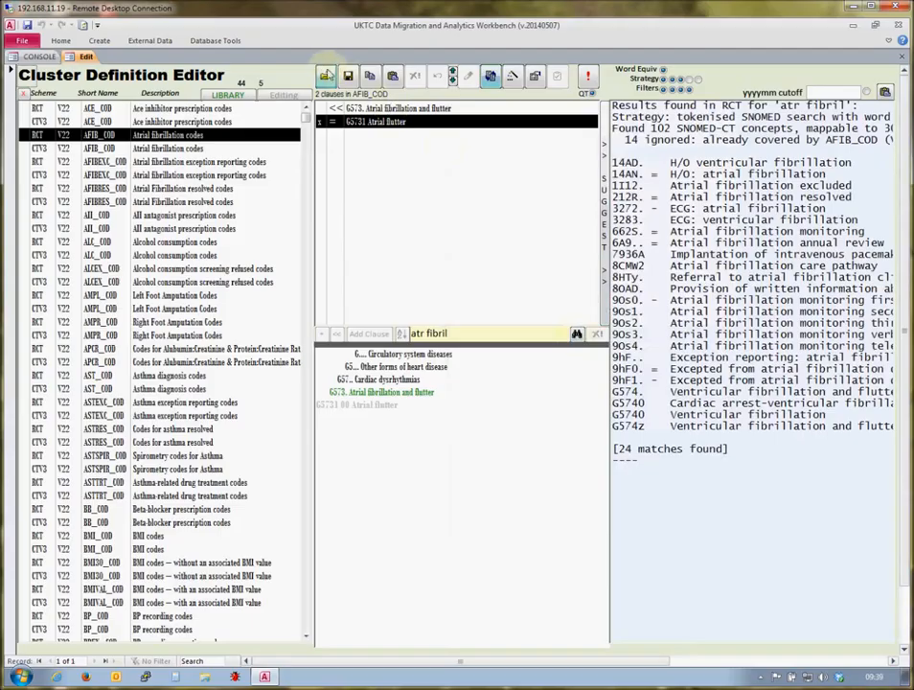
- Start opening a cluster library and browse from the Workbench Import folder to SnomedCT_GB1000000_20140401's Subsets\ClinicalMessaging folder
left_click(324, 77)
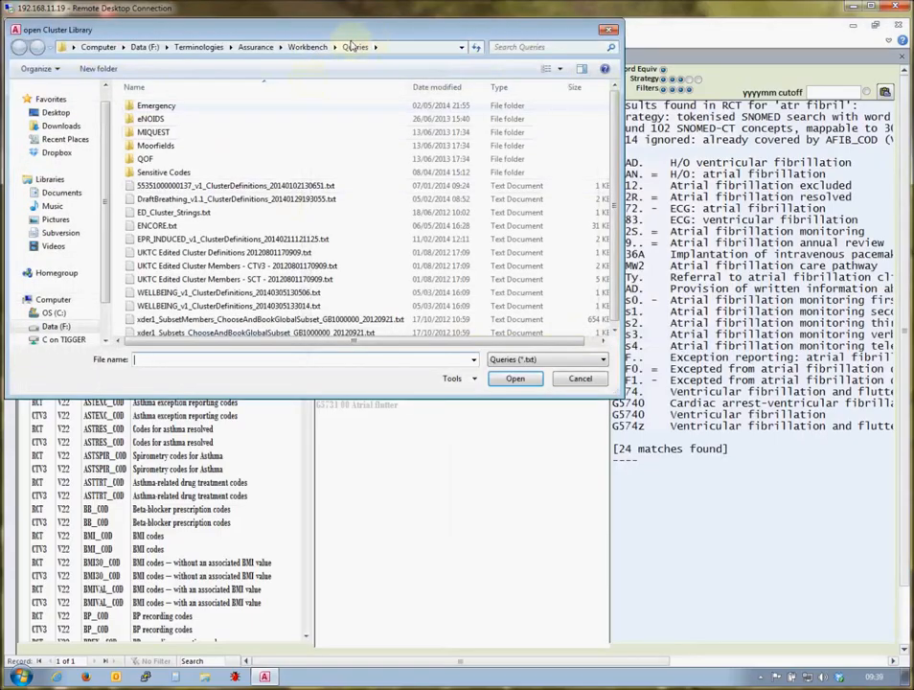
left_click(306, 47)
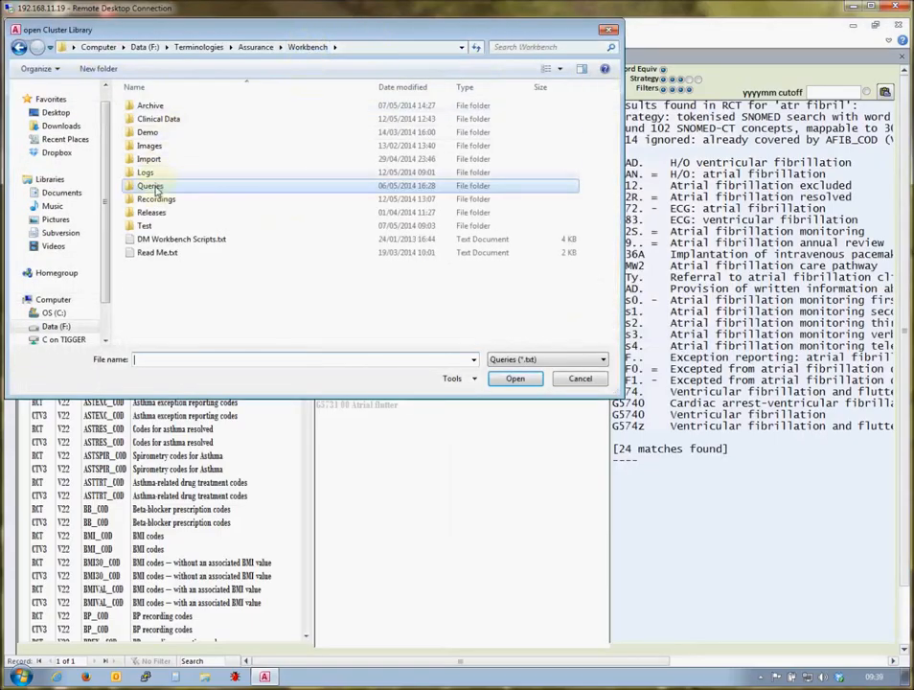
double_click(152, 159)
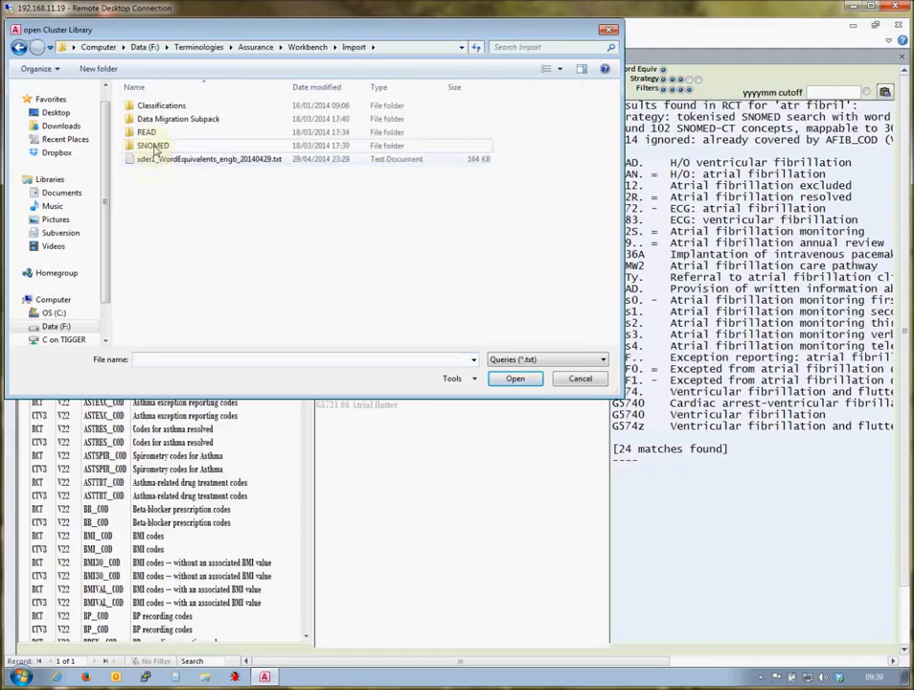
double_click(153, 145)
double_click(153, 105)
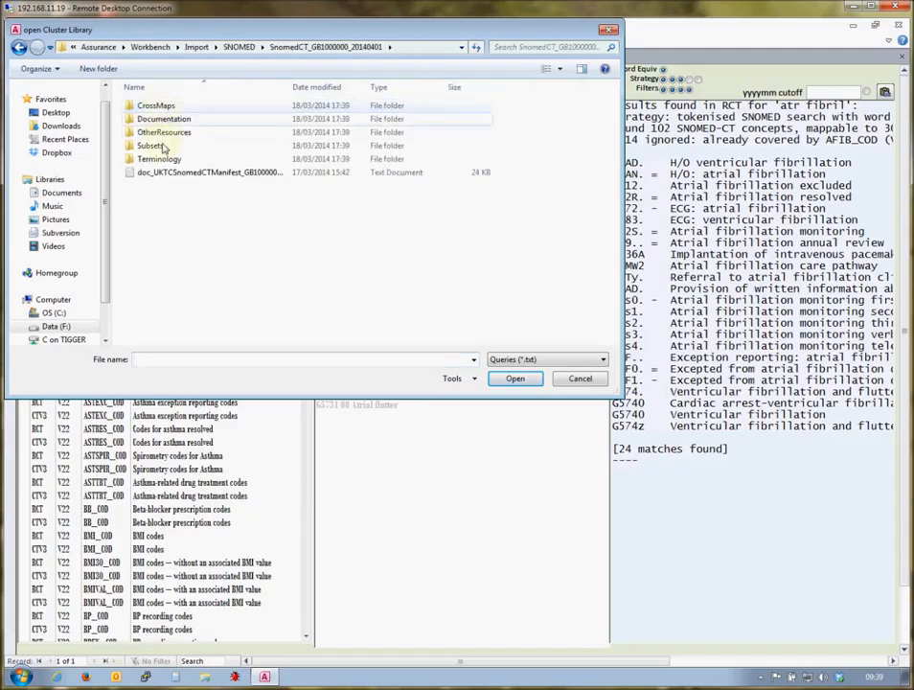
double_click(153, 145)
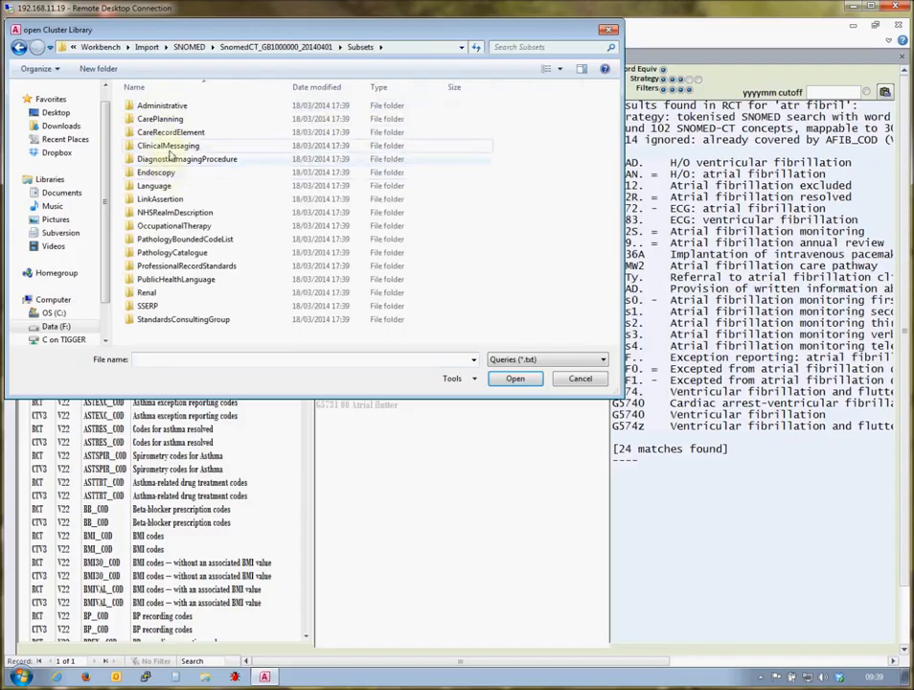
double_click(171, 146)
- Import the der1_SubsetMembers_Famhist file as the cluster library, replacing the loaded library content
scroll(265, 259, "down", 2)
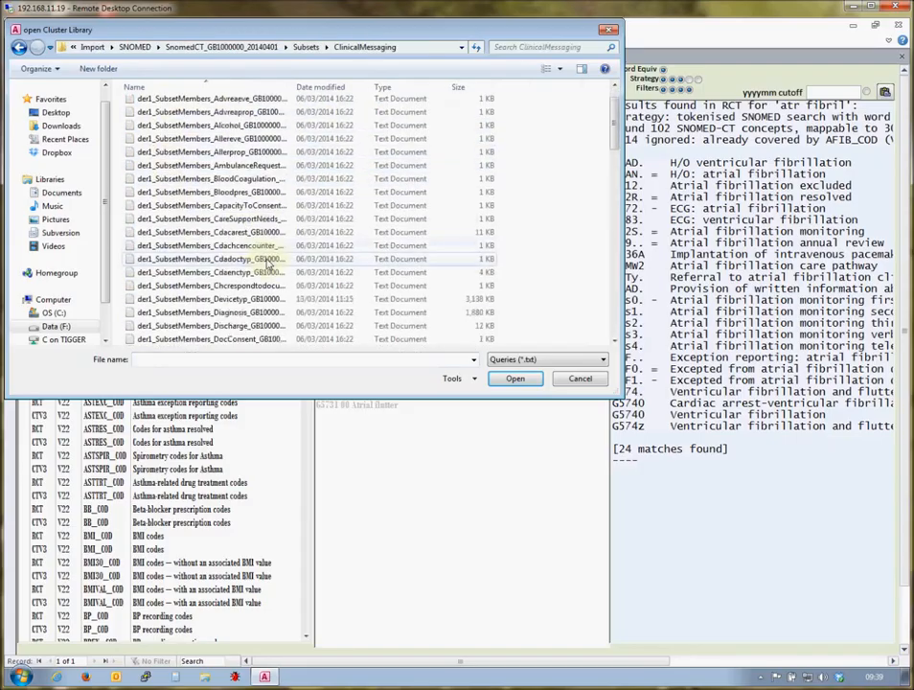
scroll(267, 260, "down", 3)
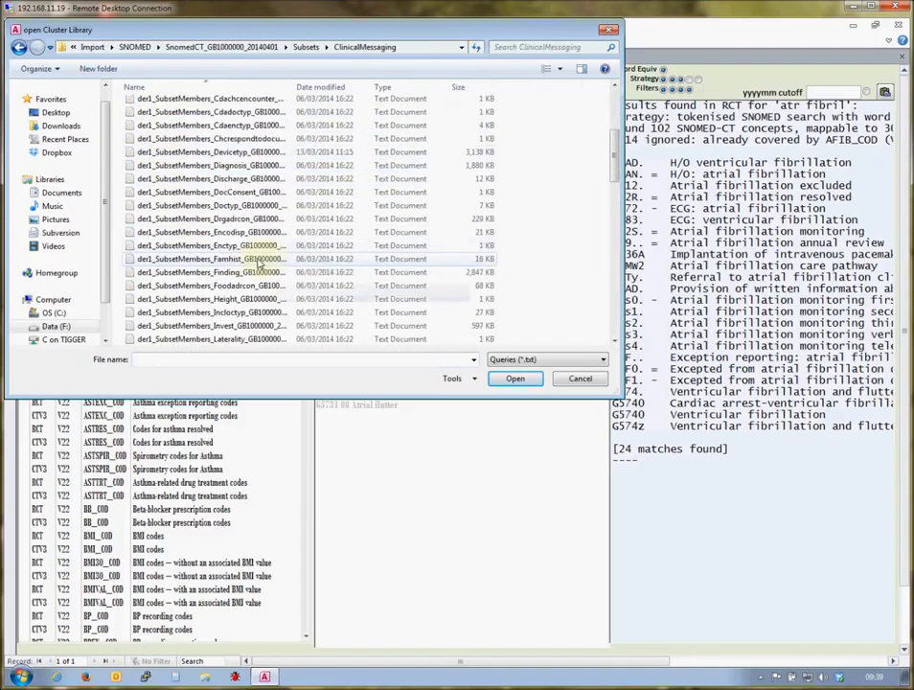
left_click(266, 258)
left_click(523, 378)
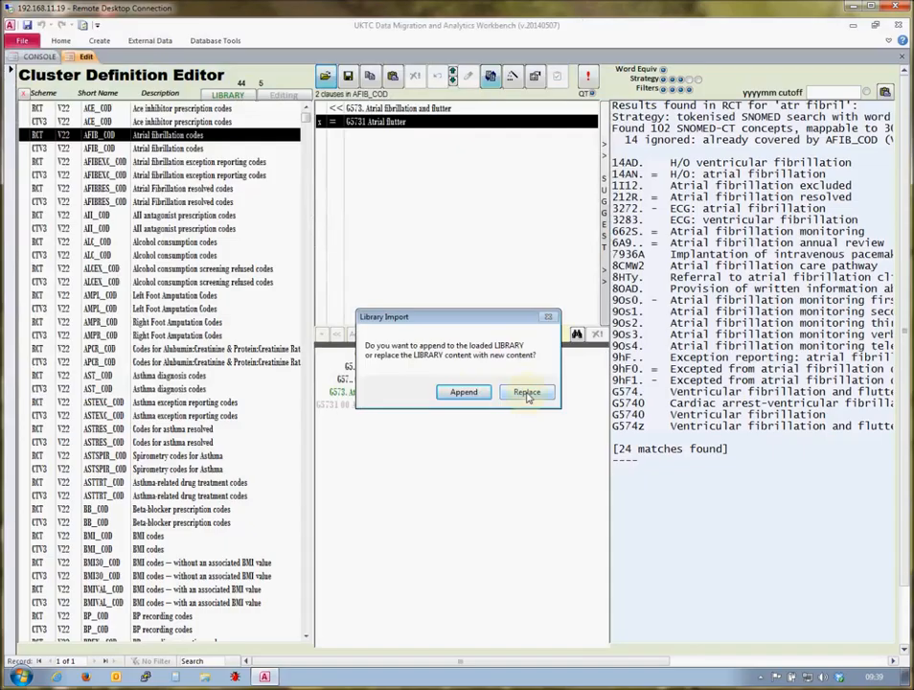
left_click(527, 394)
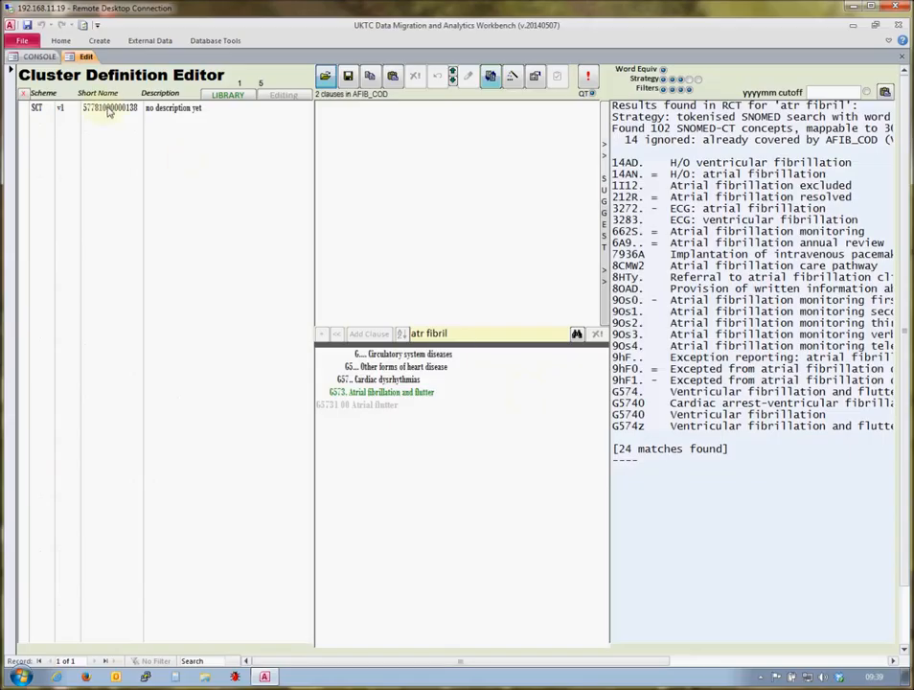
- Examine the imported family history cluster's clauses in their hierarchy, including Glaucoma, Allergy, Cardiovascular disease, Hypertension and Infectious disease
left_click(110, 111)
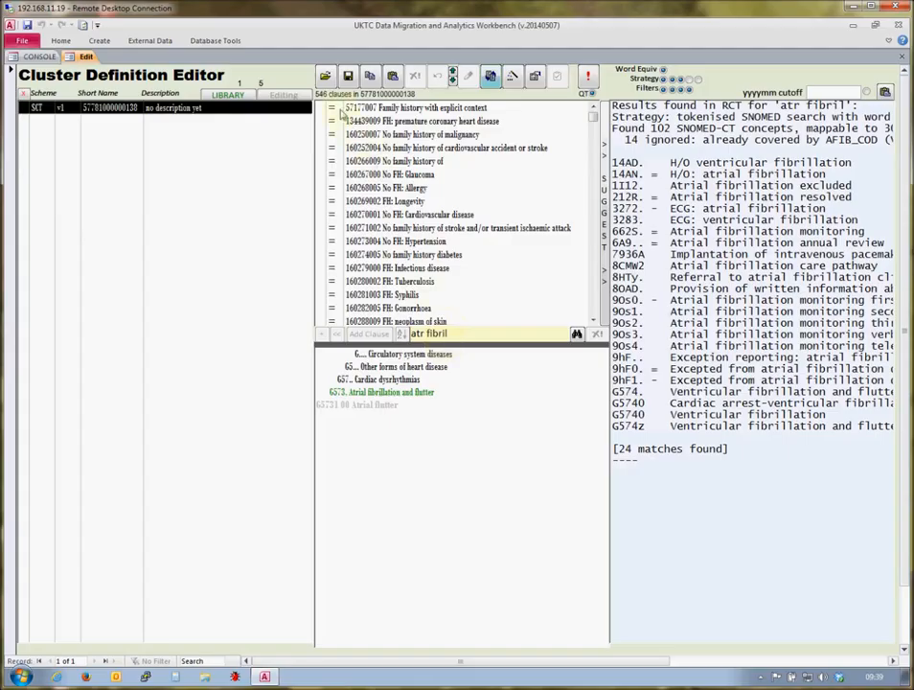
left_click(369, 177)
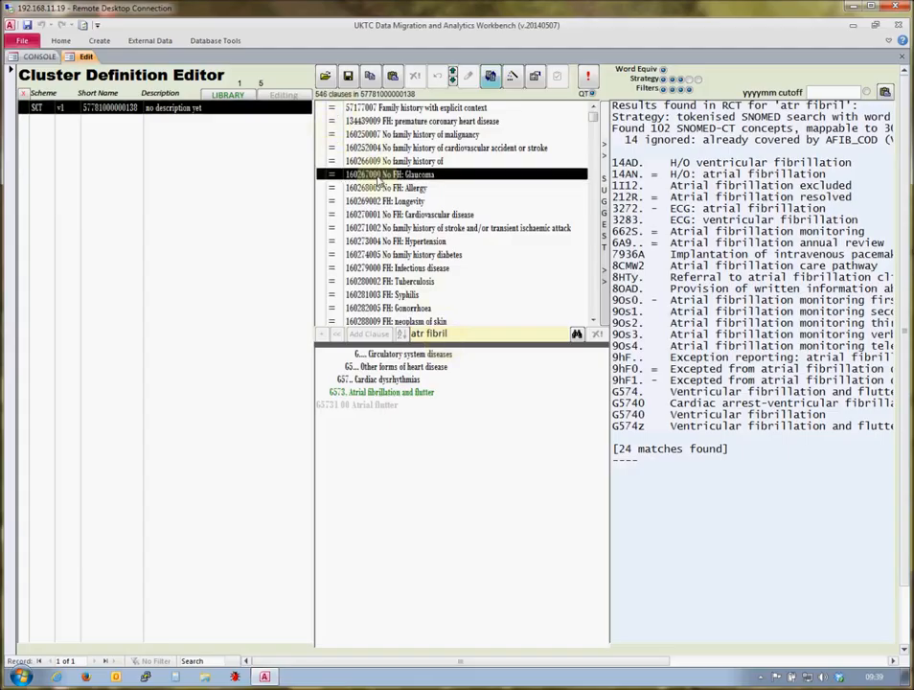
left_click(382, 188)
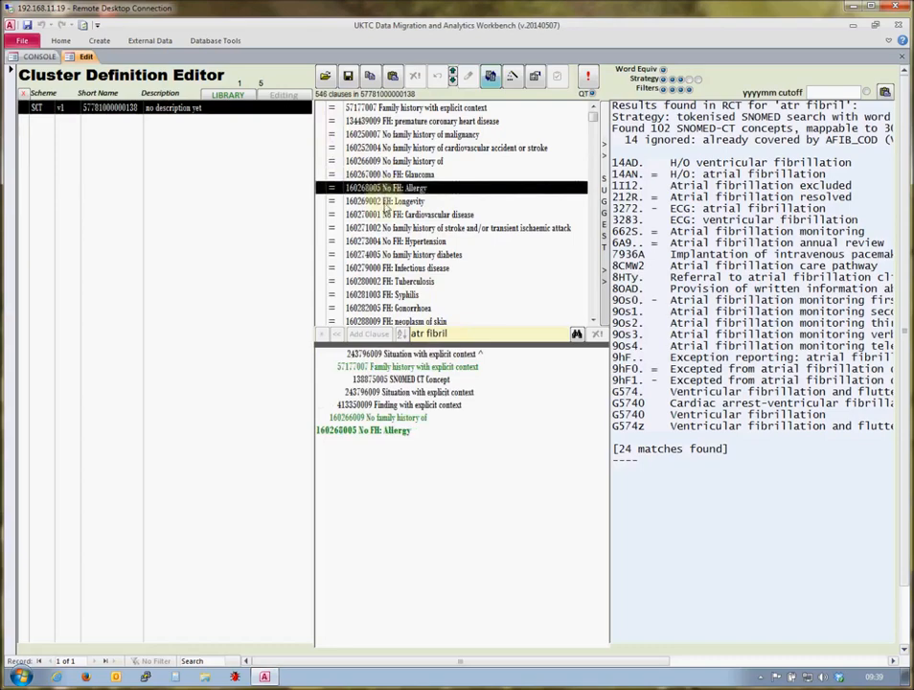
left_click(384, 216)
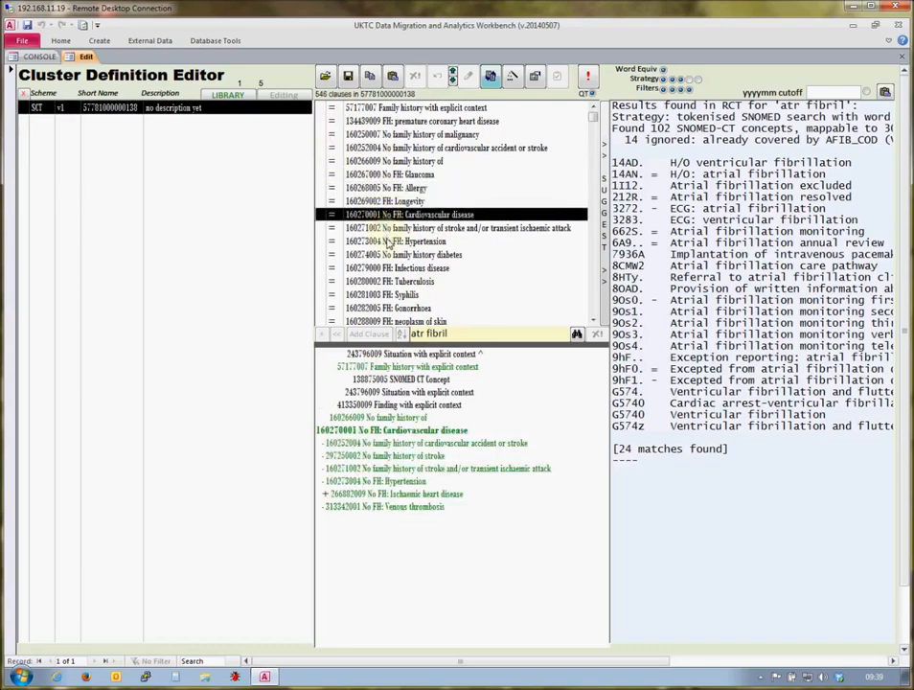
left_click(388, 240)
left_click(388, 268)
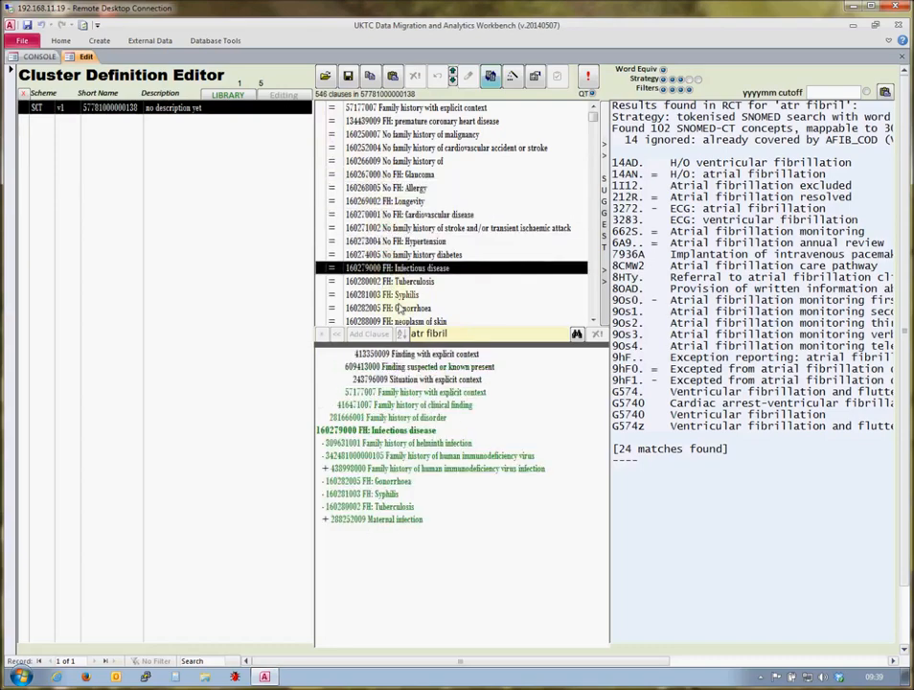
- Enlarge the clause list and examine the hierarchy of family history clauses from Syphilis and leukaemia through the ovary, cervix and uterus neoplasms
left_click_drag(406, 344, 392, 443)
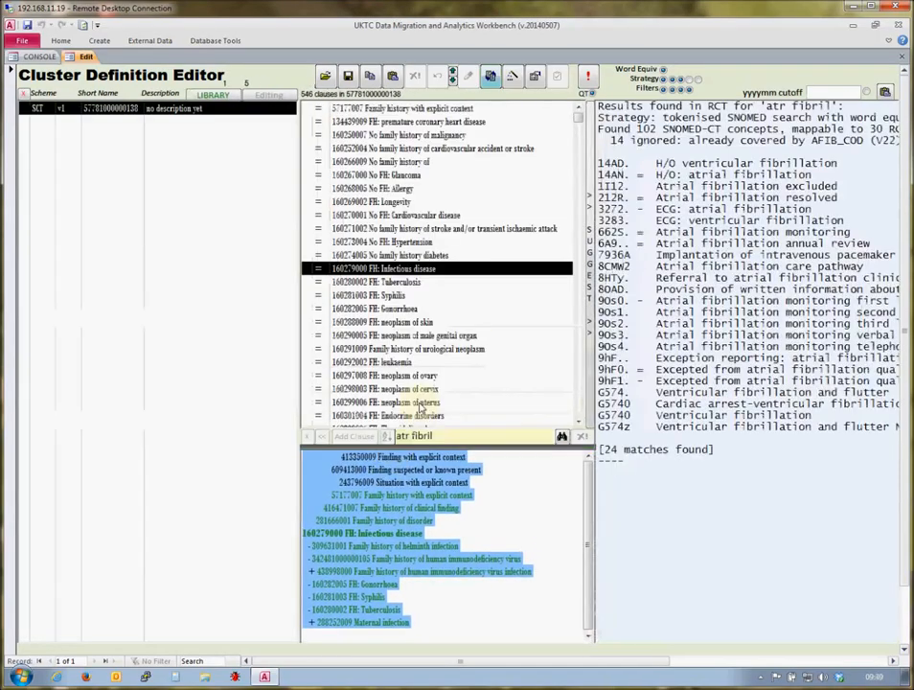
left_click(388, 295)
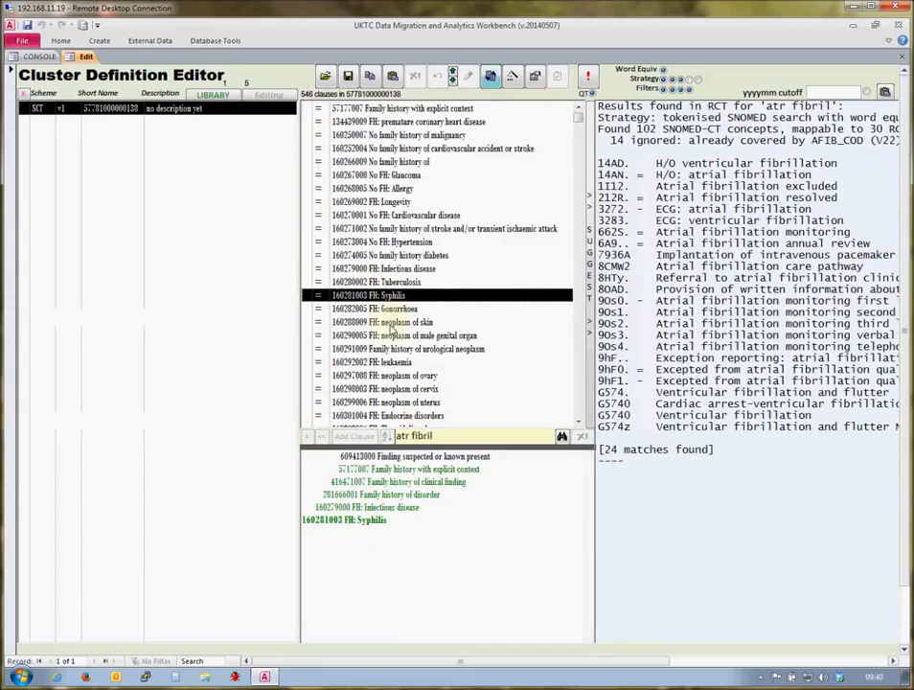
left_click(391, 324)
left_click(391, 363)
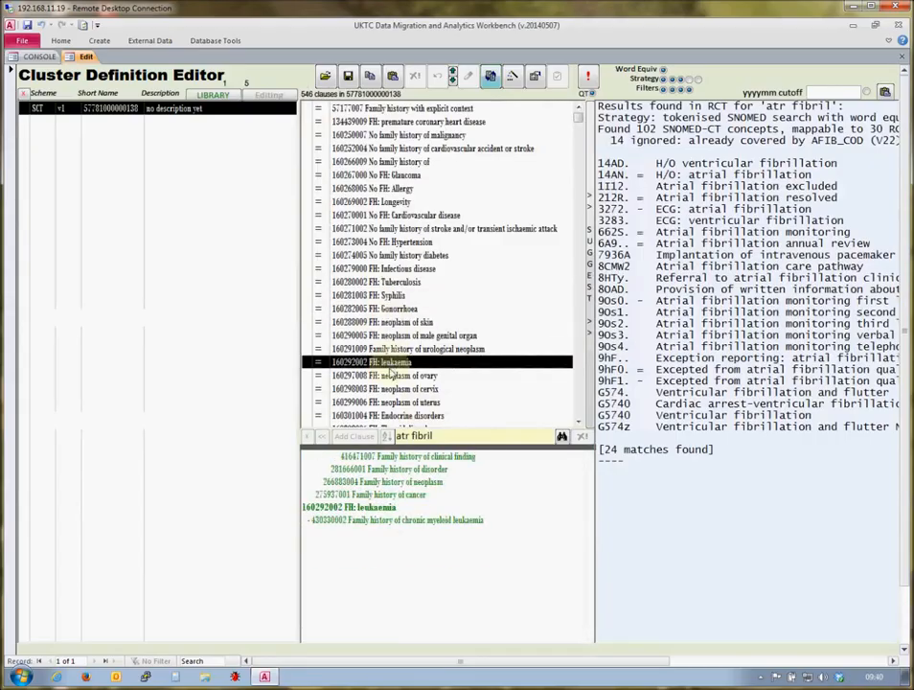
left_click(389, 377)
left_click(393, 389)
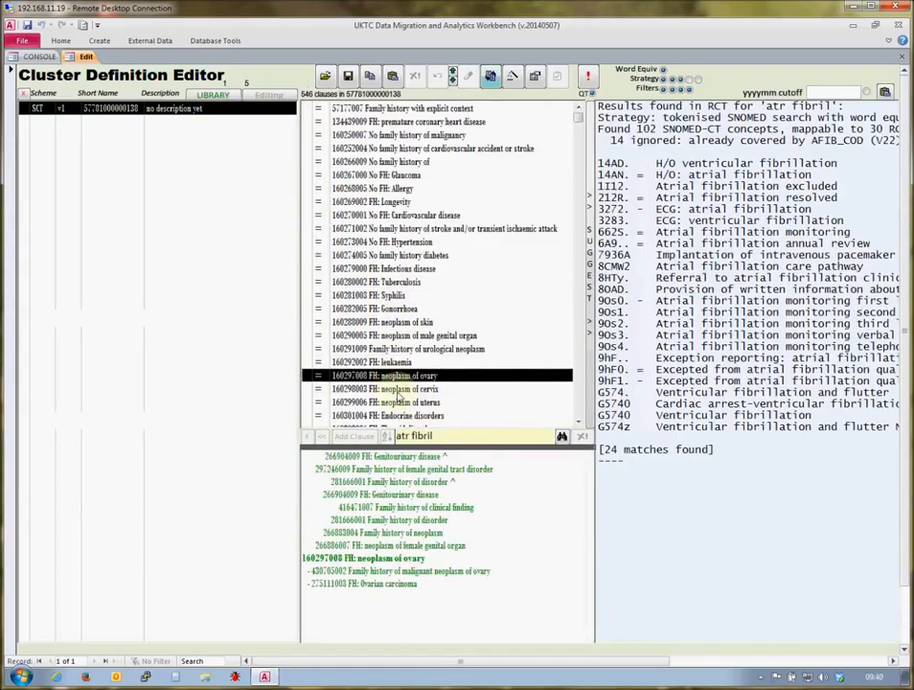
left_click(393, 403)
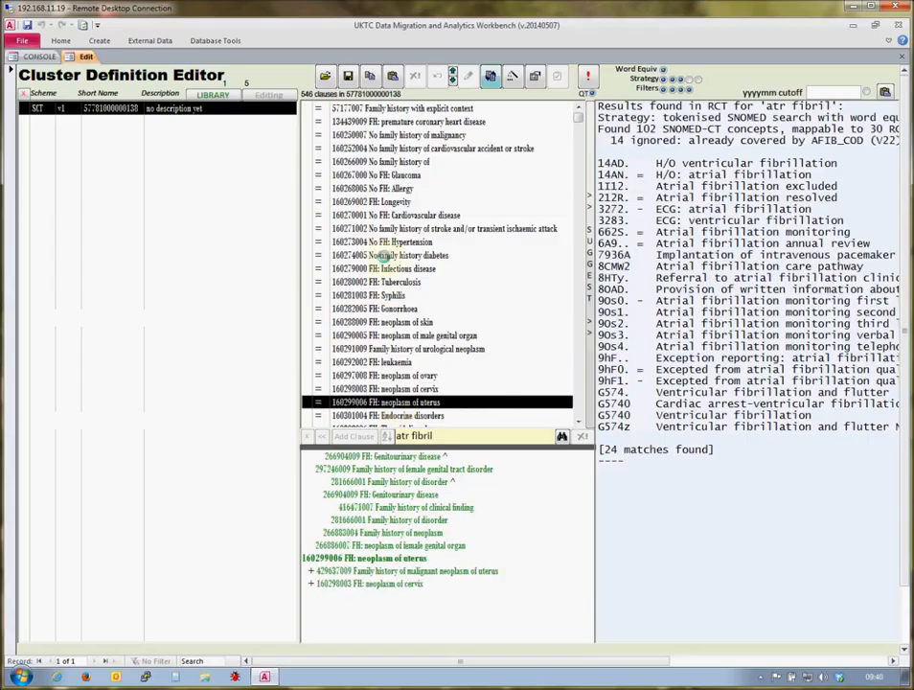
- Examine the hierarchy of family history clauses from diabetes and sickle cell trait through Schizophrenia and Diabetes in pregnancy to Osteoarthritis
left_click(386, 255)
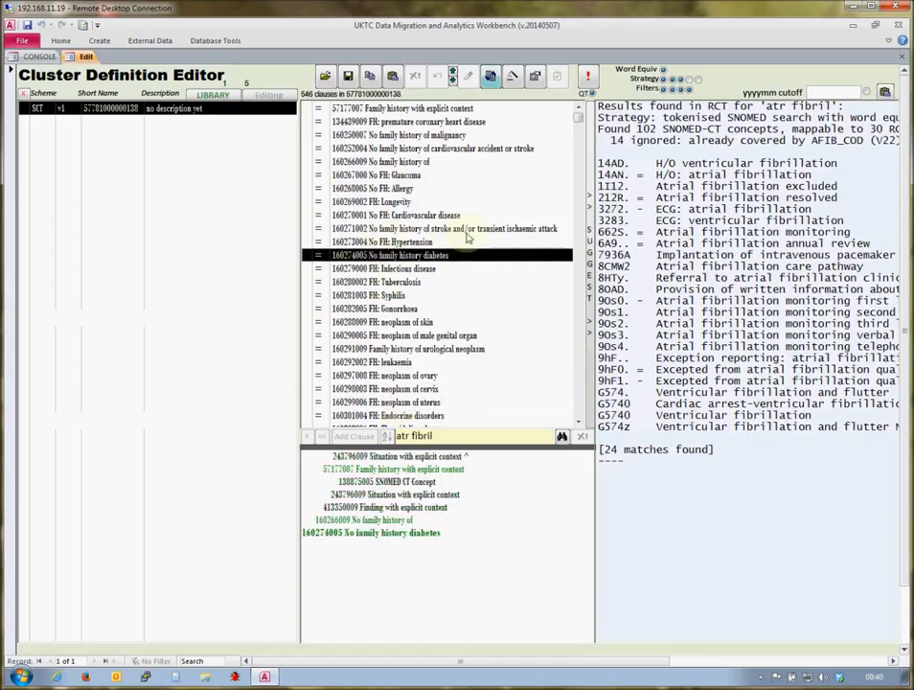
scroll(547, 347, "down", 8)
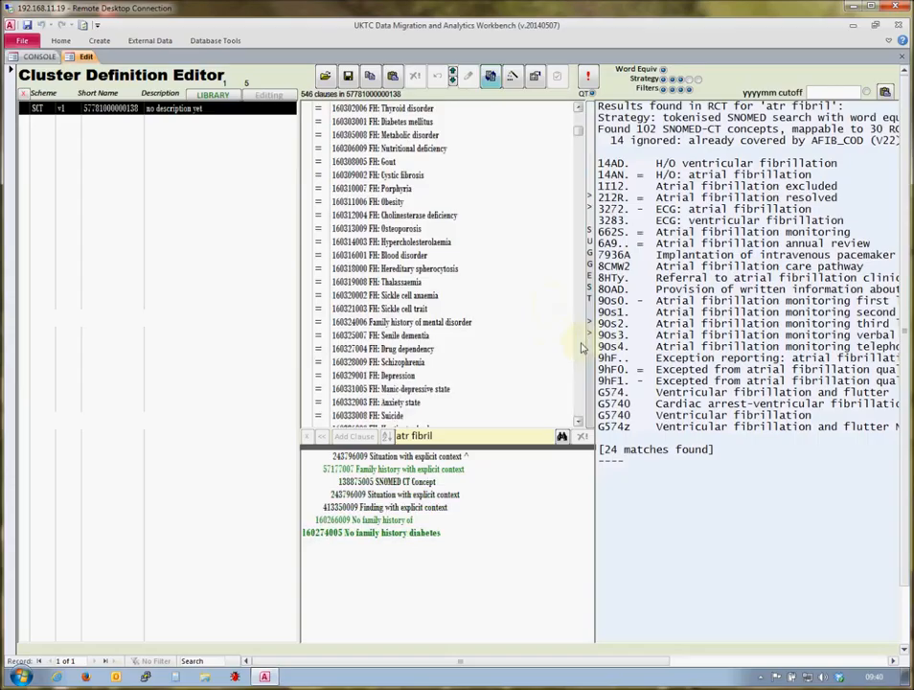
left_click(403, 309)
left_click(375, 364)
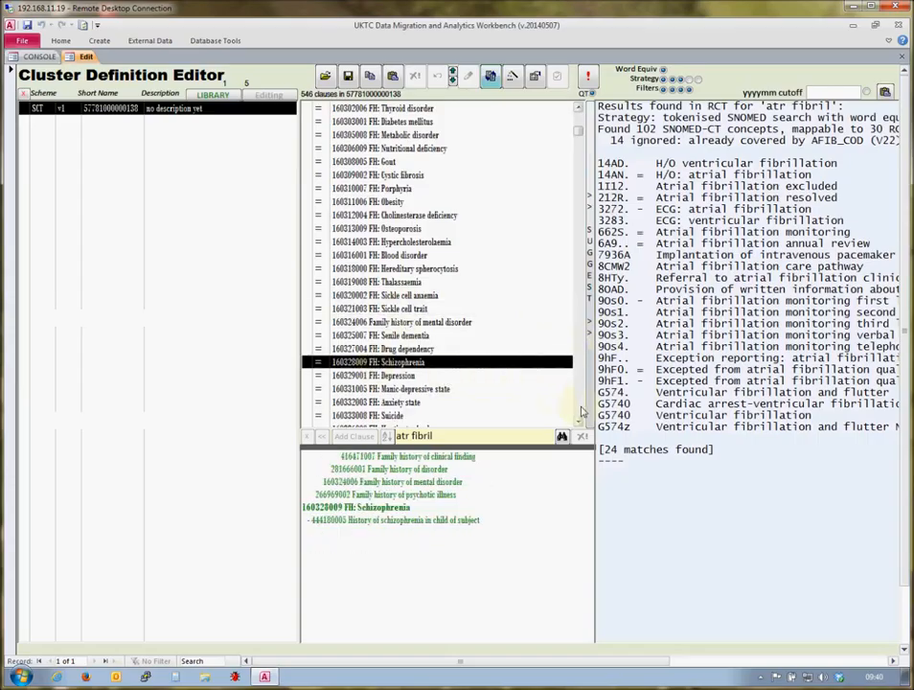
scroll(579, 410, "down", 15)
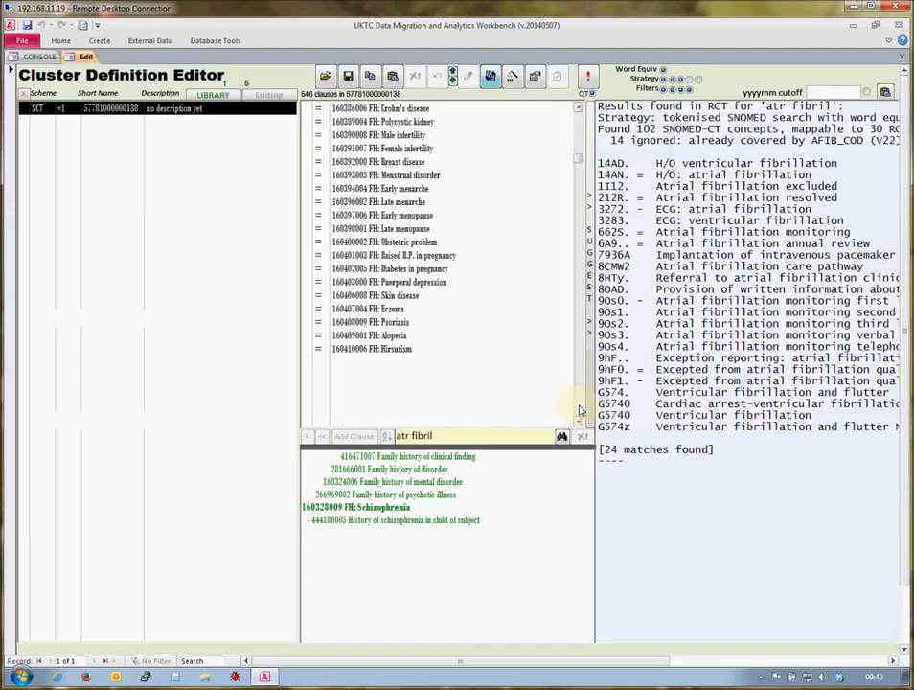
left_click(398, 269)
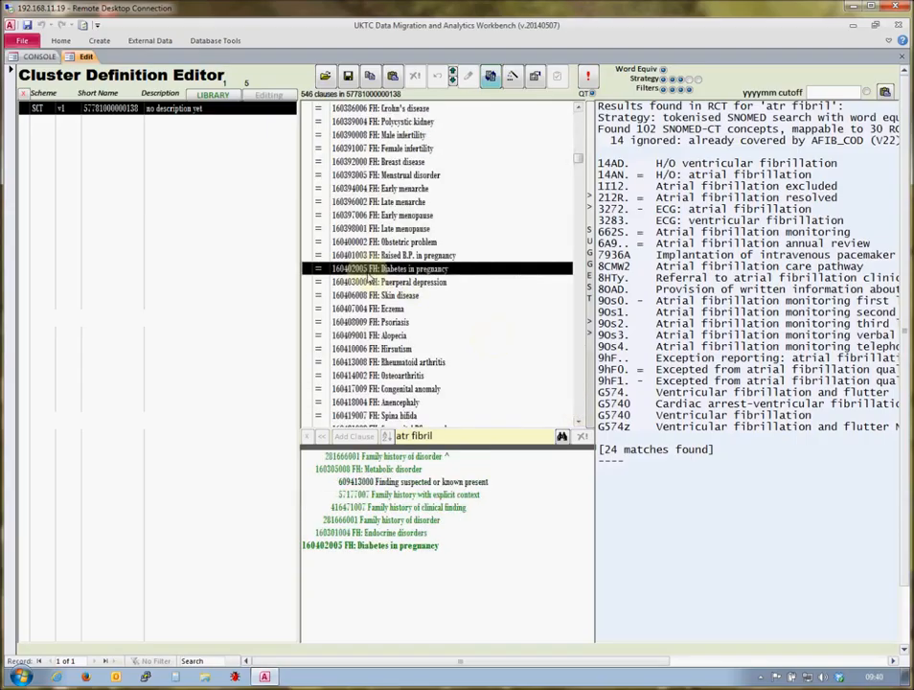
left_click(370, 335)
left_click(372, 375)
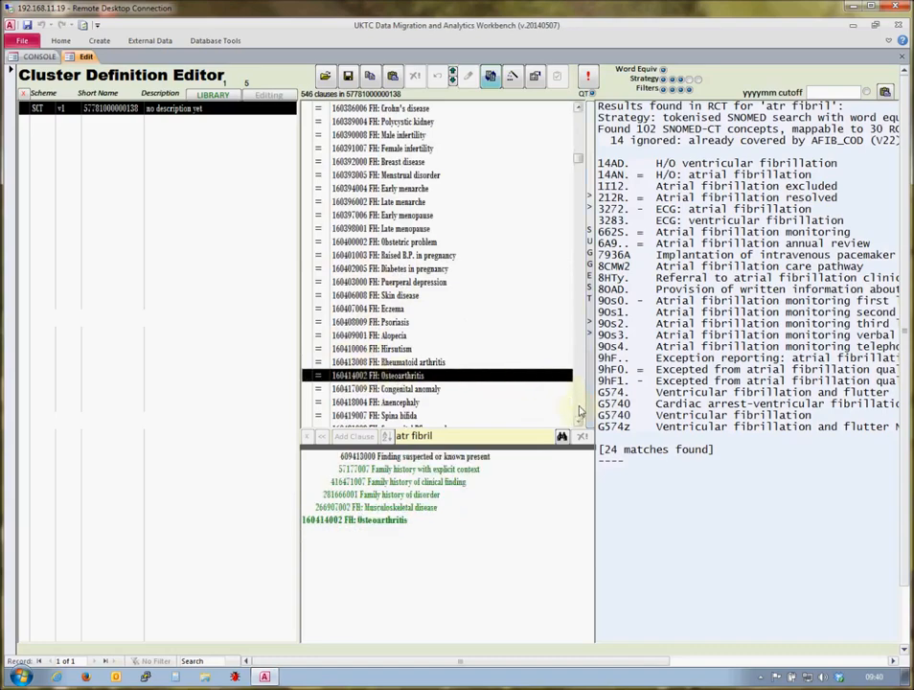
- Examine the clauses pertaining to father, sister and brother, plus Colitis and Multiple pregnancy, in their hierarchy
scroll(431, 306, "down", 9)
left_click(343, 243)
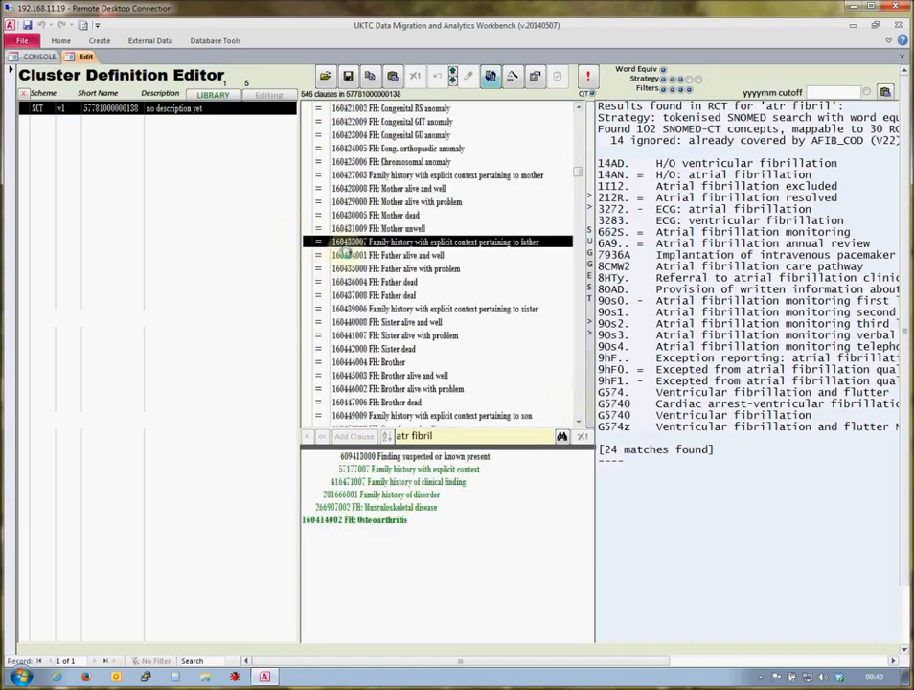
left_click(365, 323)
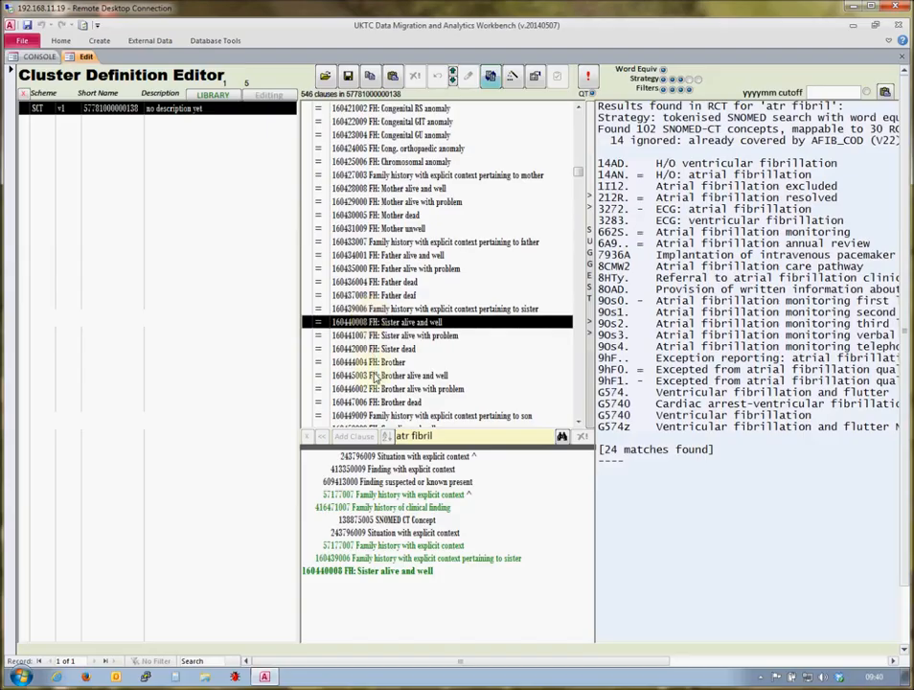
left_click(375, 376)
left_click(578, 390)
left_click(579, 389)
left_click(580, 389)
left_click(383, 314)
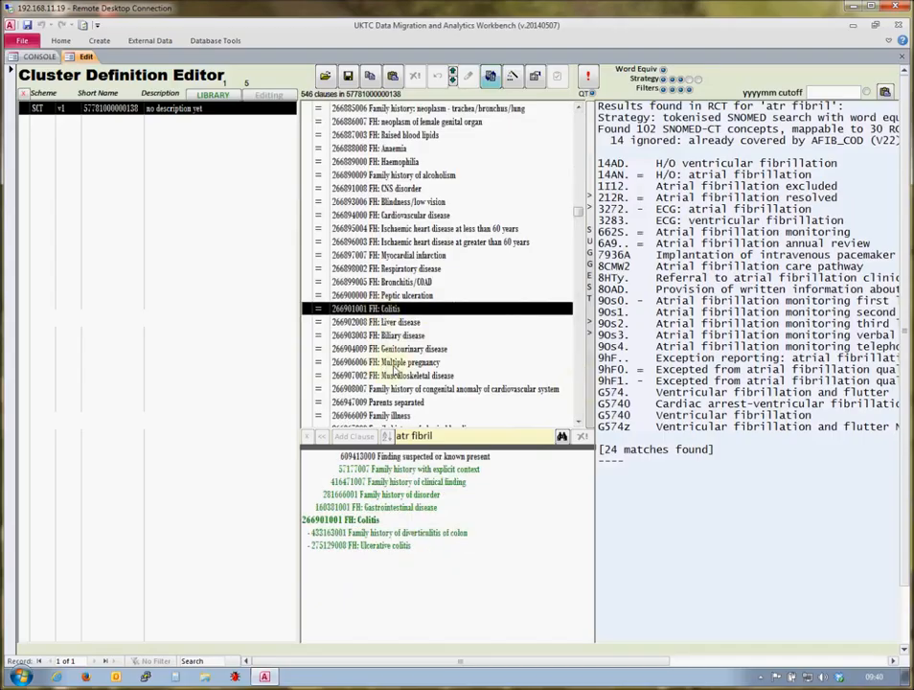
left_click(392, 363)
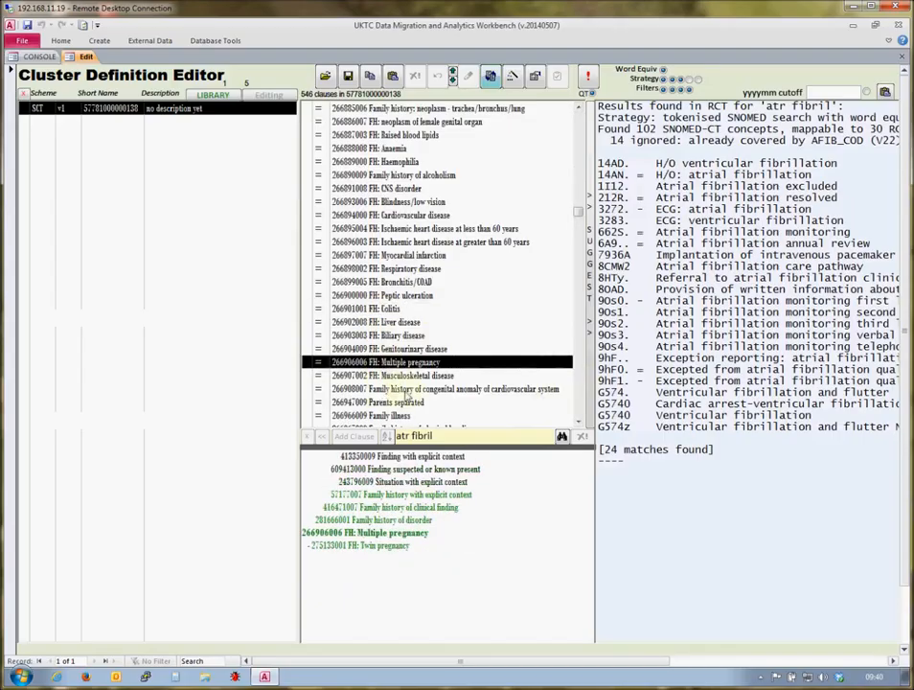
- Examine the hierarchy of the clauses from Twin pregnancy and Serious disease to Family history of cancer and Carcinoma - Neoplasm
left_click(579, 410)
left_click(578, 410)
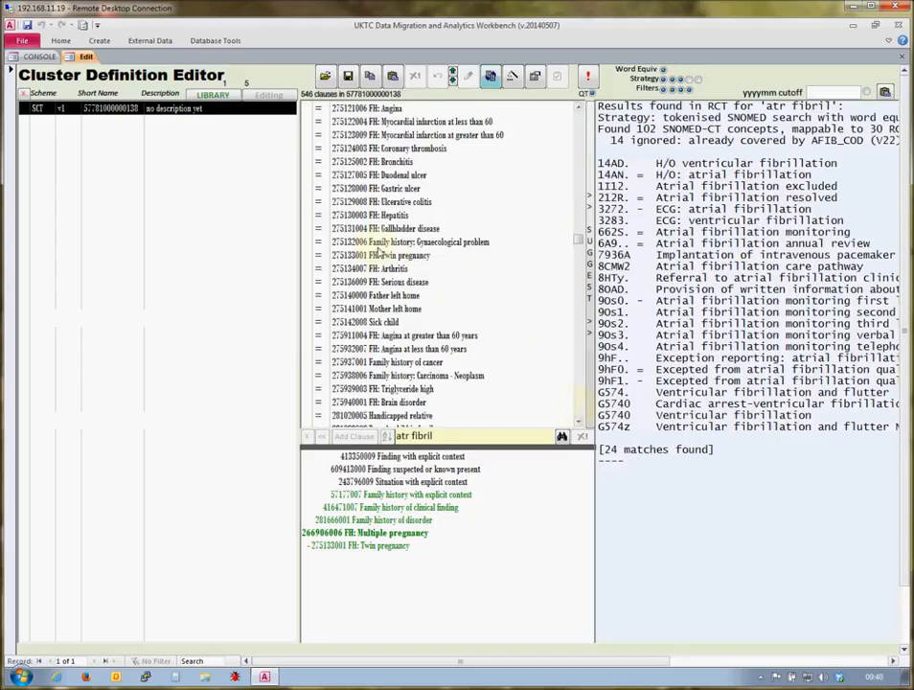
left_click(381, 255)
left_click(376, 284)
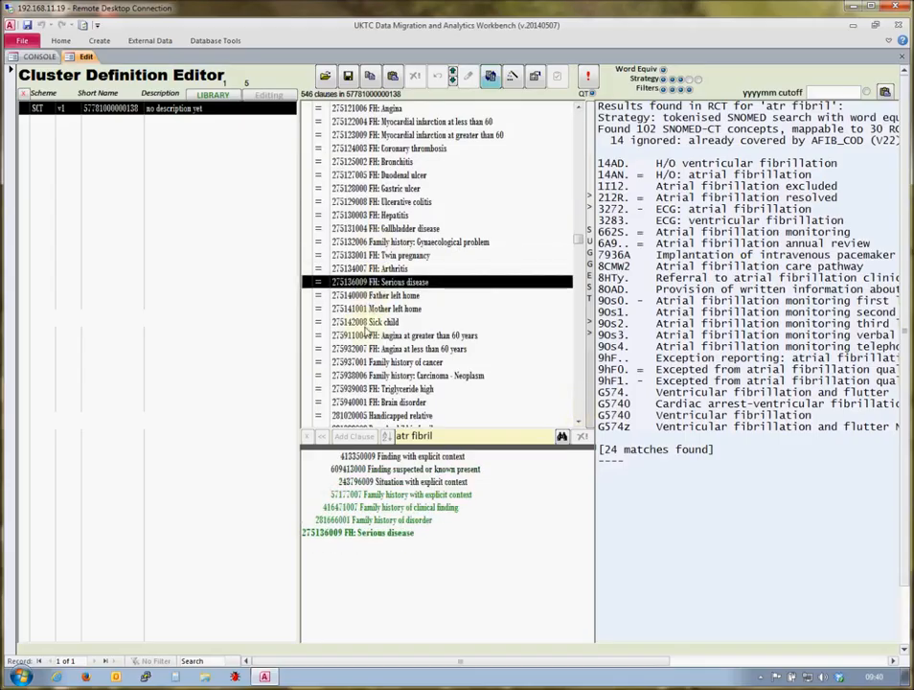
left_click(374, 322)
left_click(374, 362)
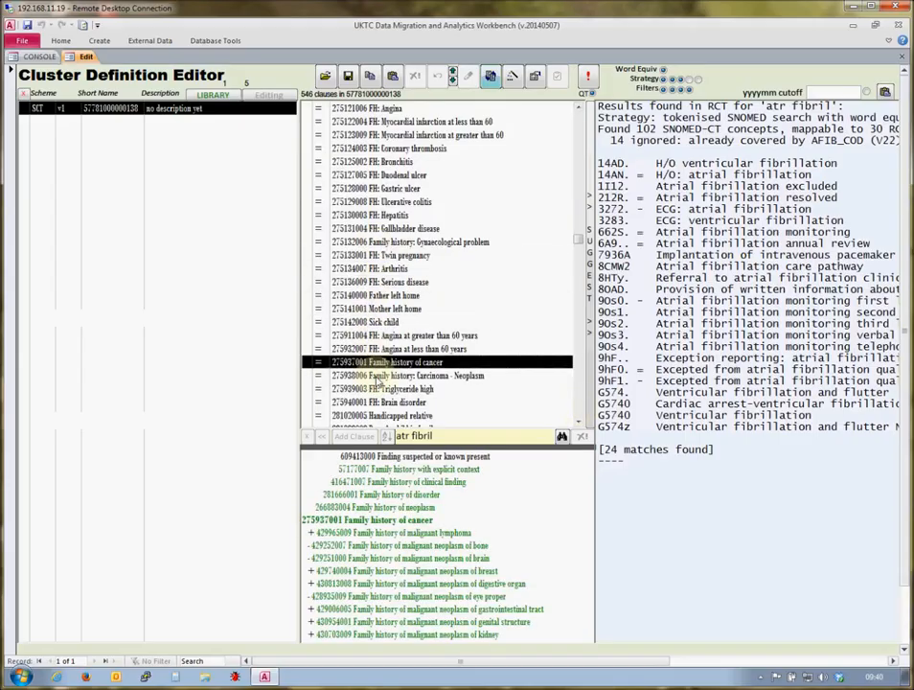
left_click(377, 377)
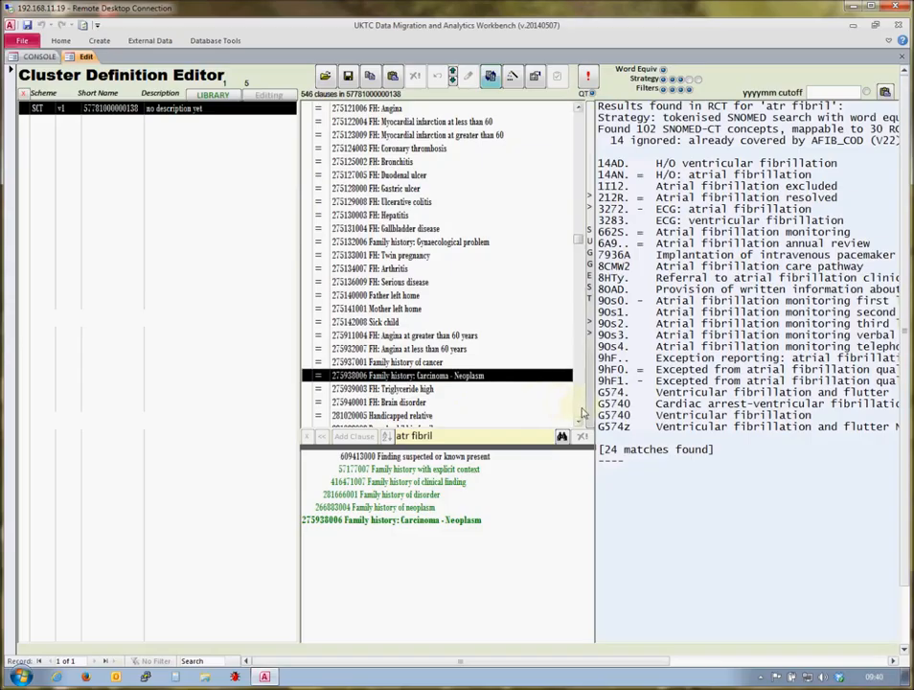
- Examine the hierarchy of the No FH: Venous thrombosis clause and the first-degree relative myocardial infarction and angina clauses
left_click(578, 413)
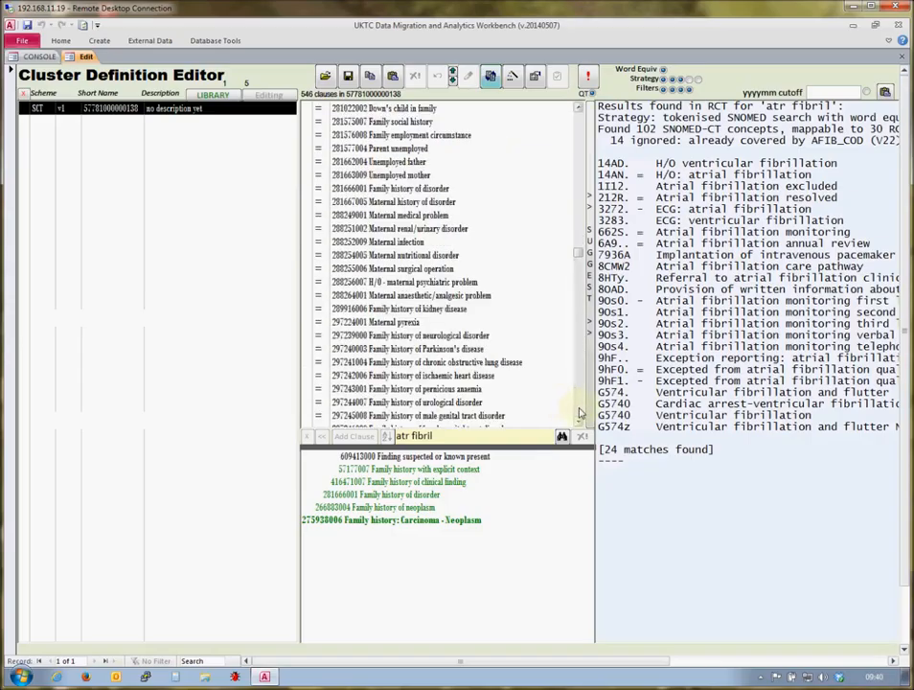
left_click(579, 413)
left_click(393, 282)
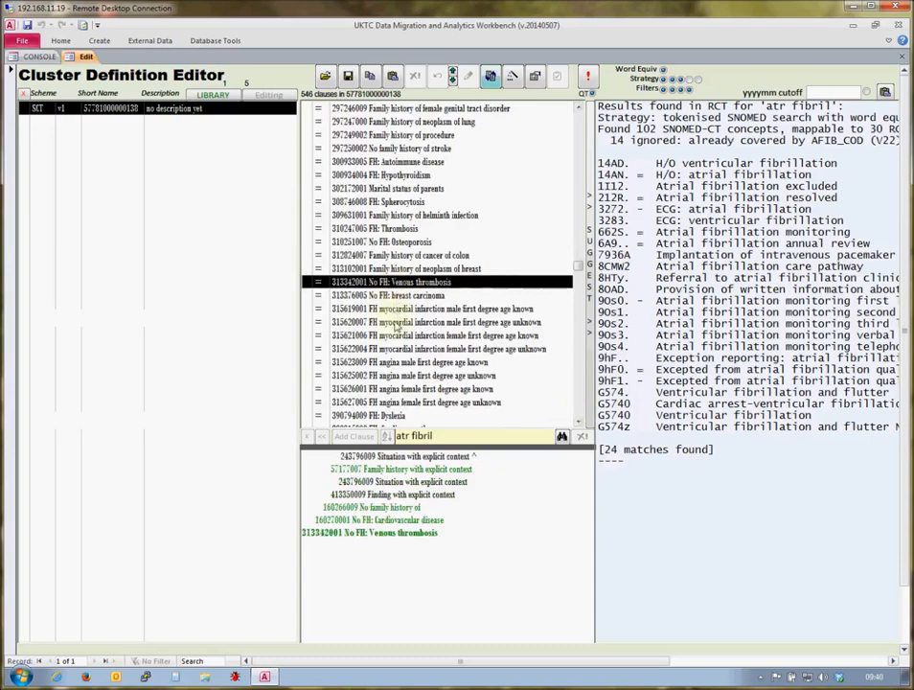
left_click(395, 336)
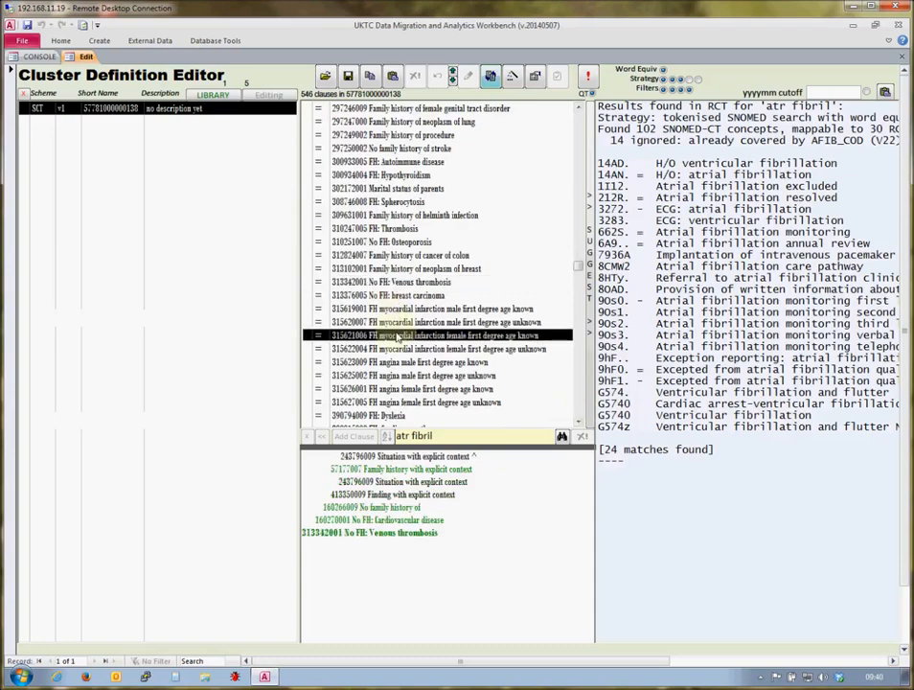
left_click(395, 377)
left_click(394, 403)
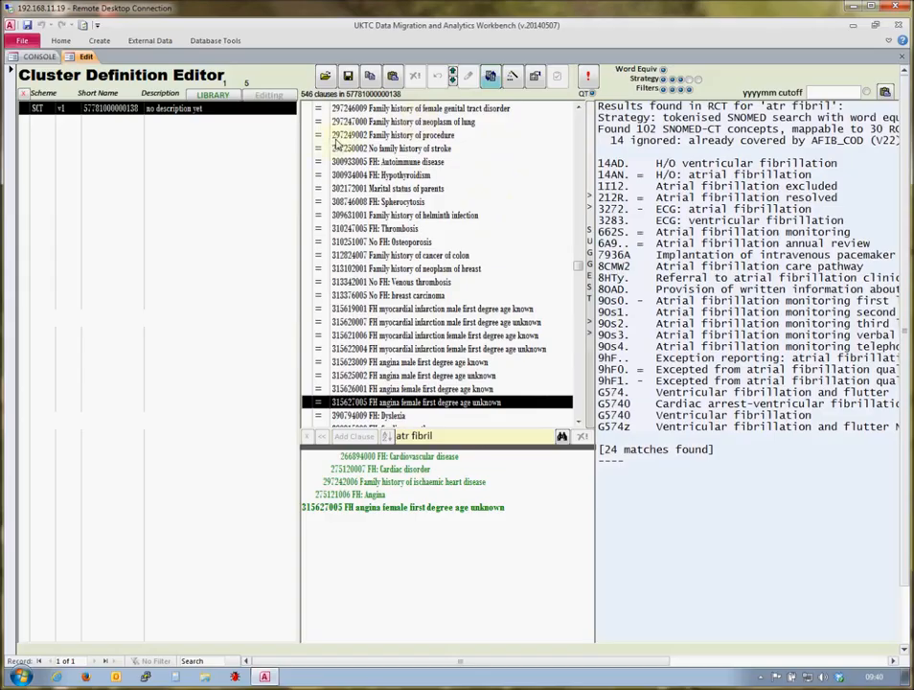
- Reformulate the definition of the imported family history cluster into a compact set of clauses
left_click(515, 80)
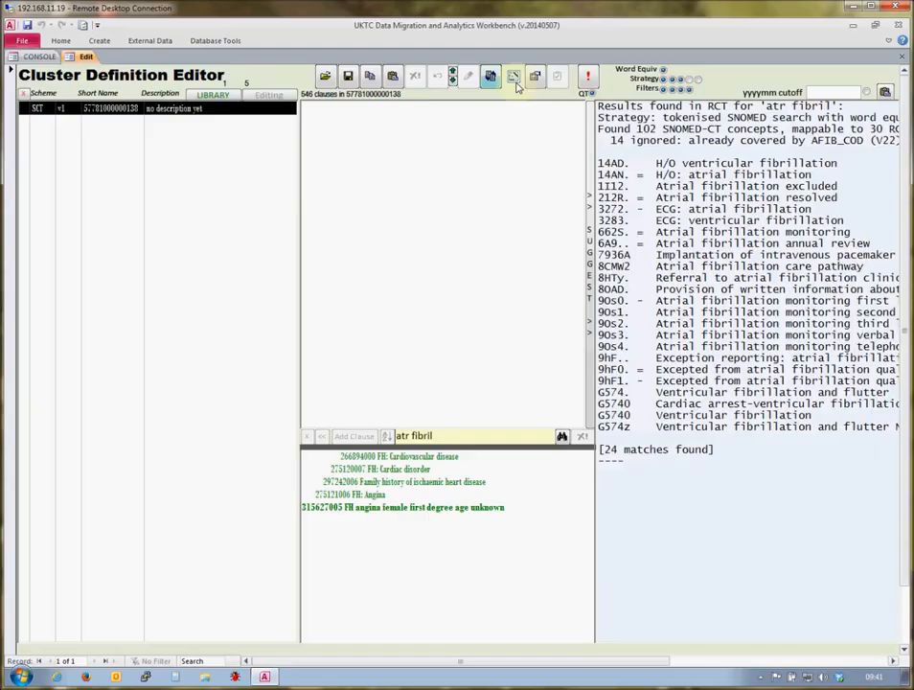
left_click(515, 77)
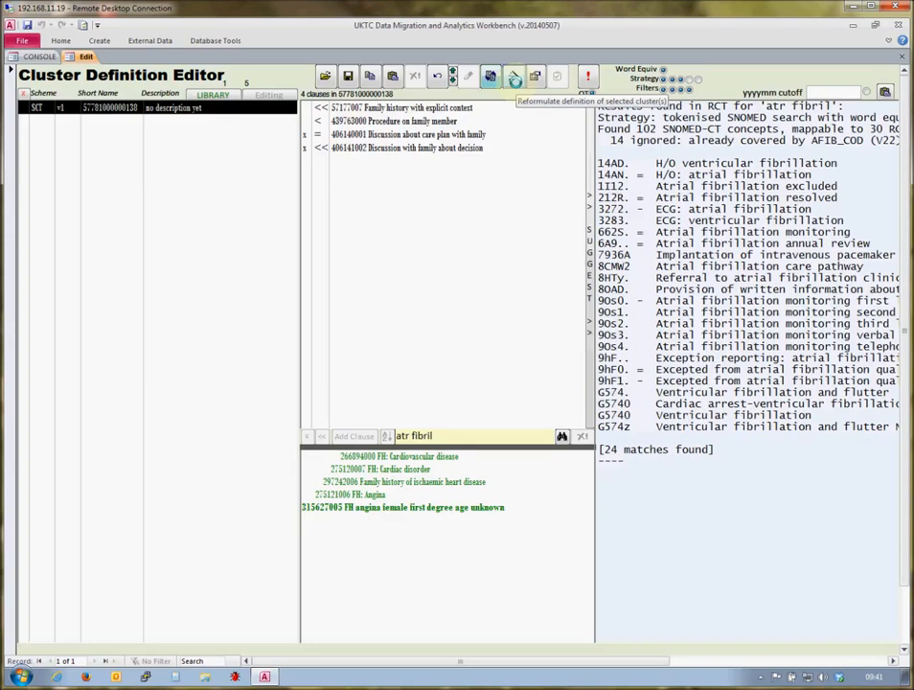
left_click(514, 79)
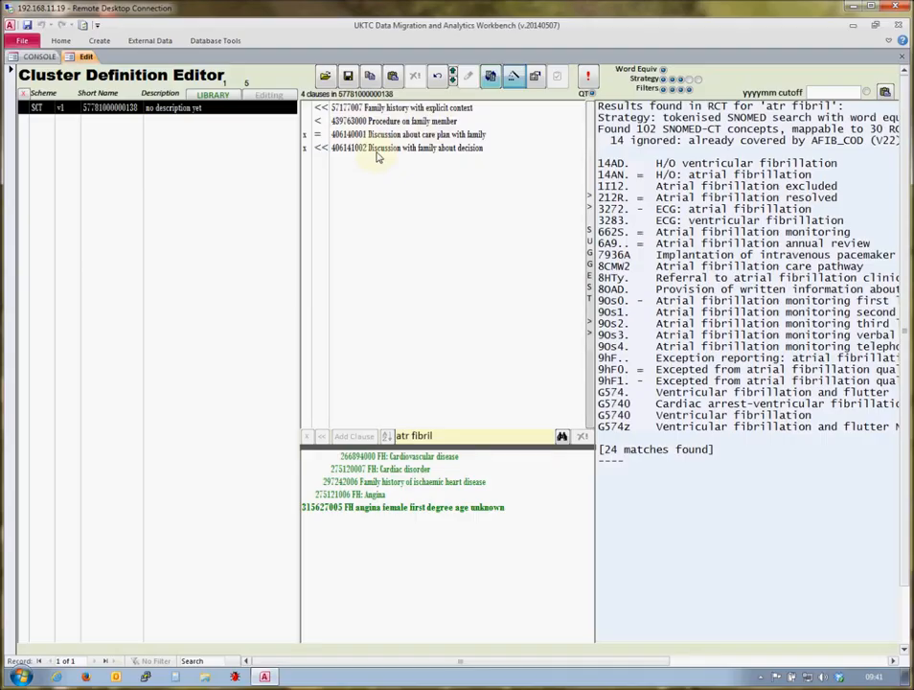
- Examine the reformulated clauses in their hierarchy: Family history with explicit context, Procedure on family member and the two excluded discussion clauses
left_click(385, 111)
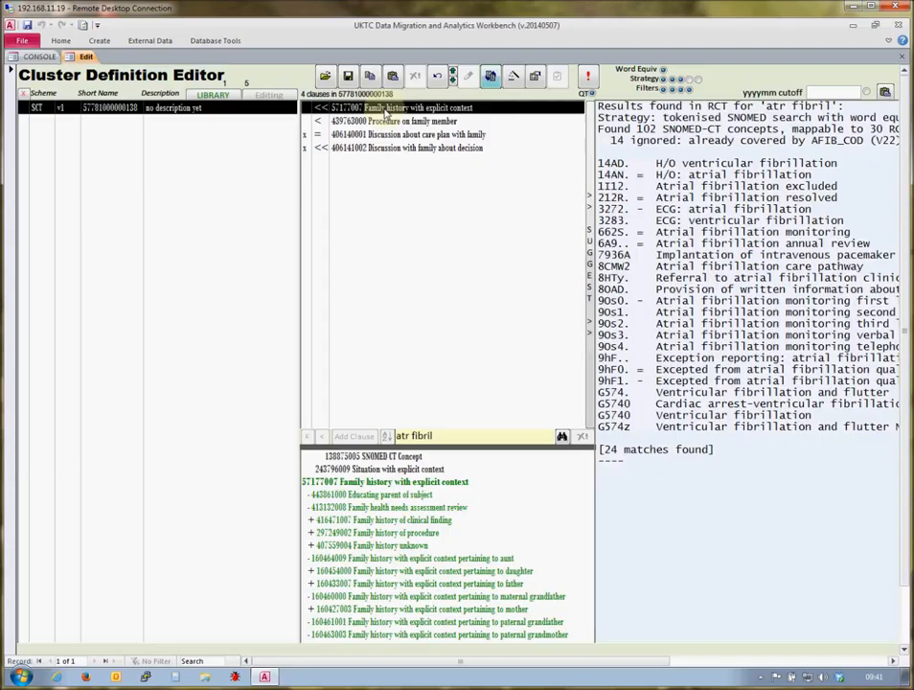
left_click(403, 135)
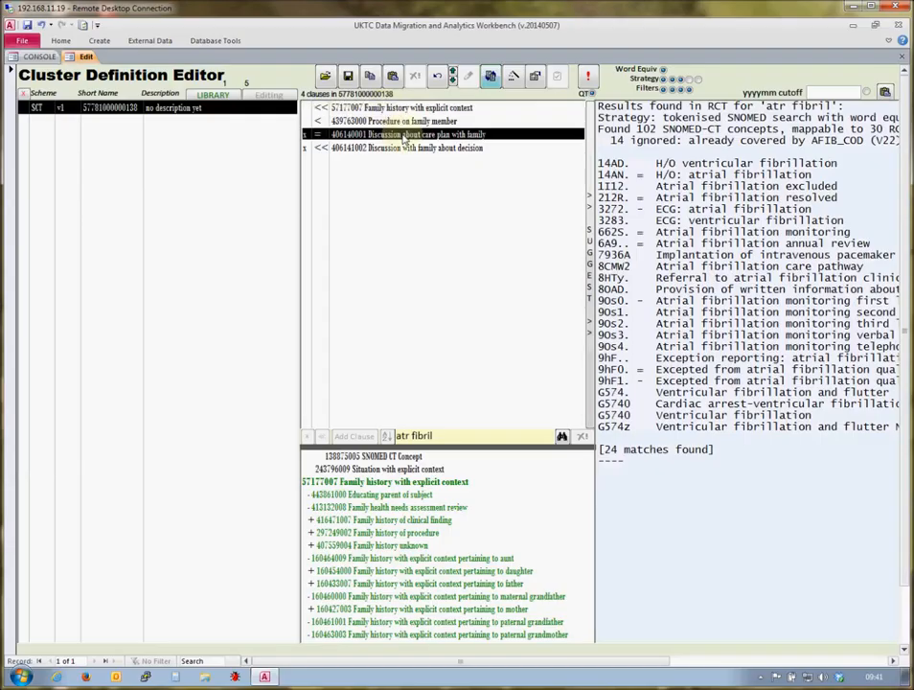
left_click(403, 150)
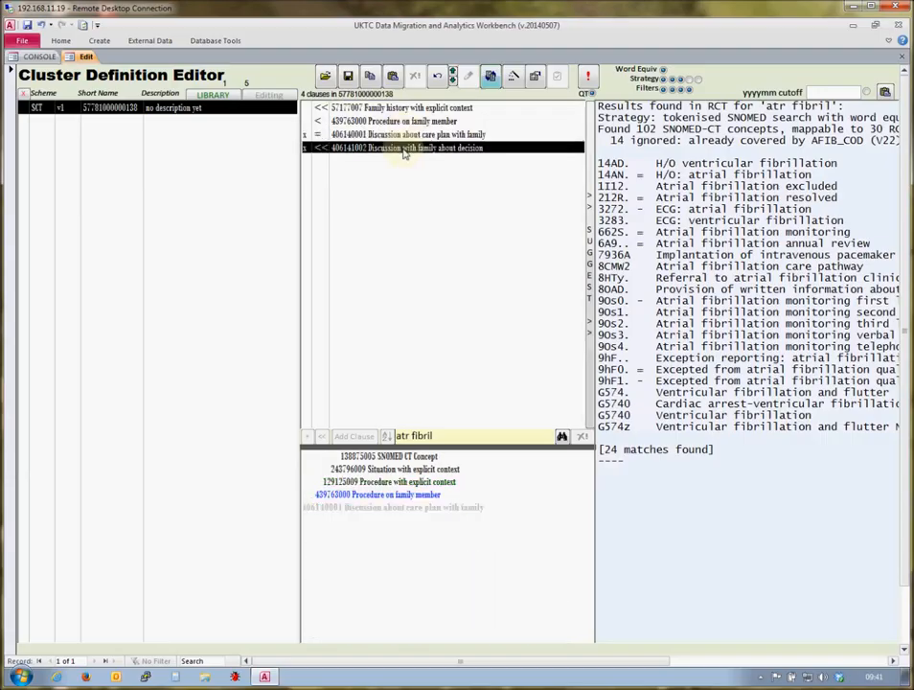
left_click(410, 122)
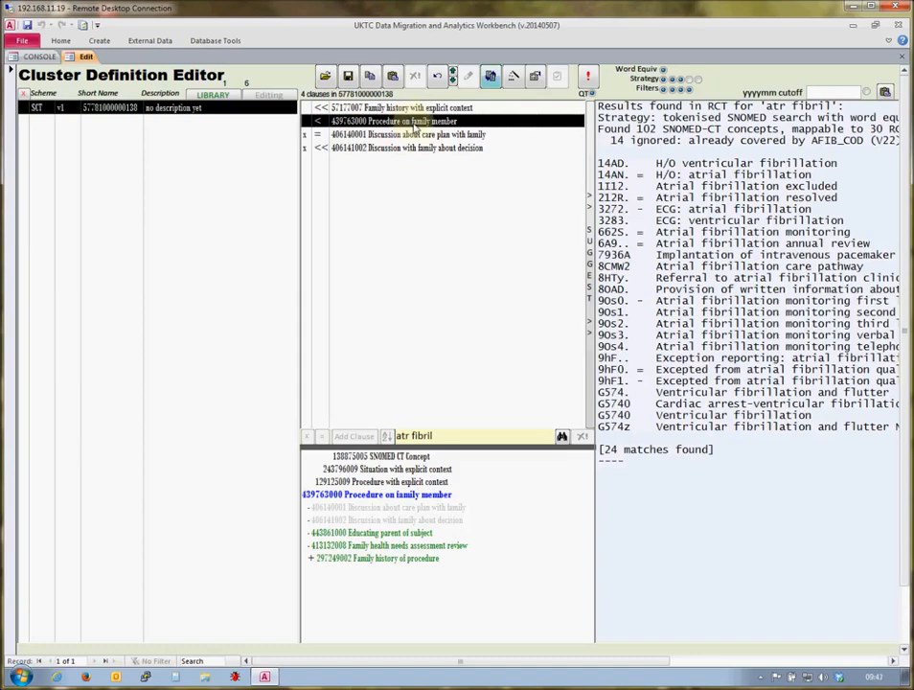
left_click(266, 97)
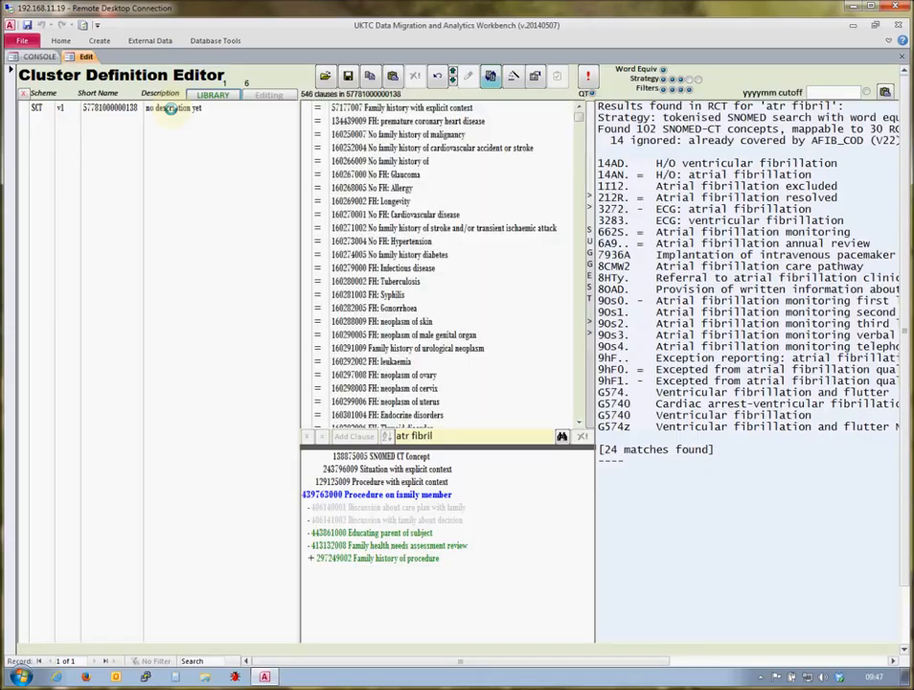
left_click(171, 108)
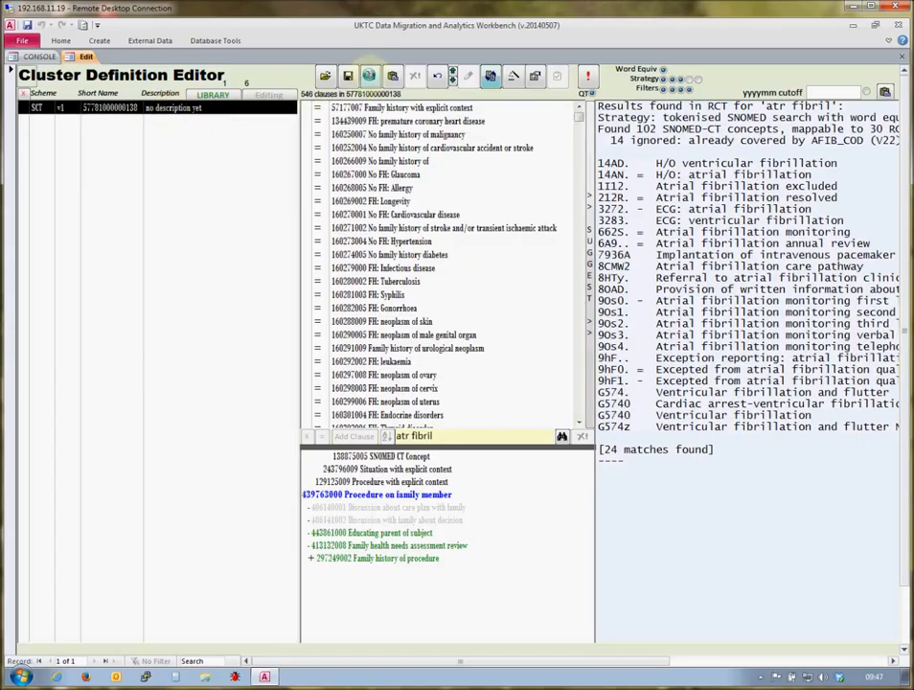
left_click(392, 76)
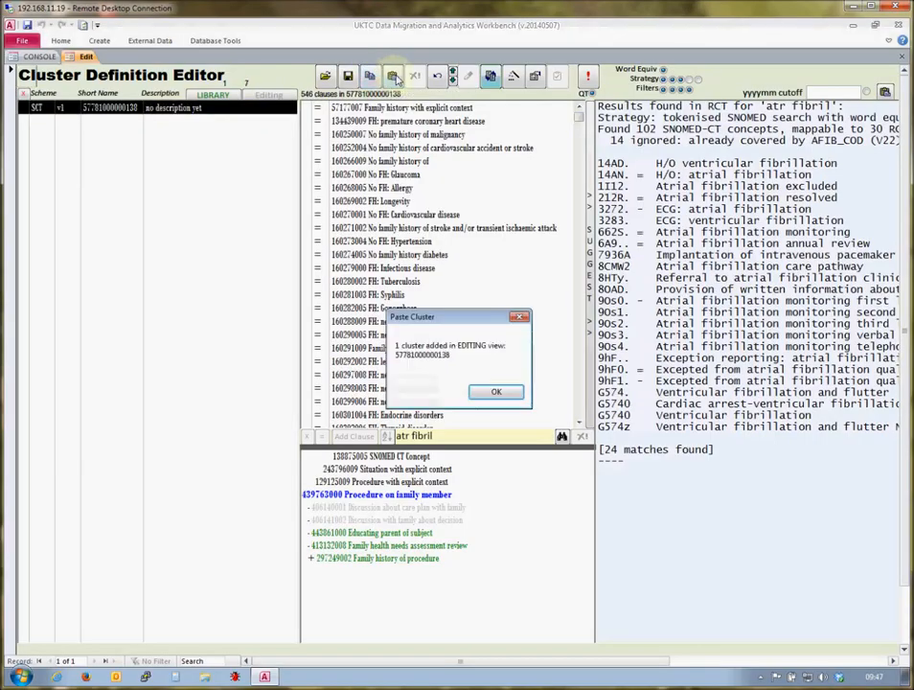
left_click(506, 395)
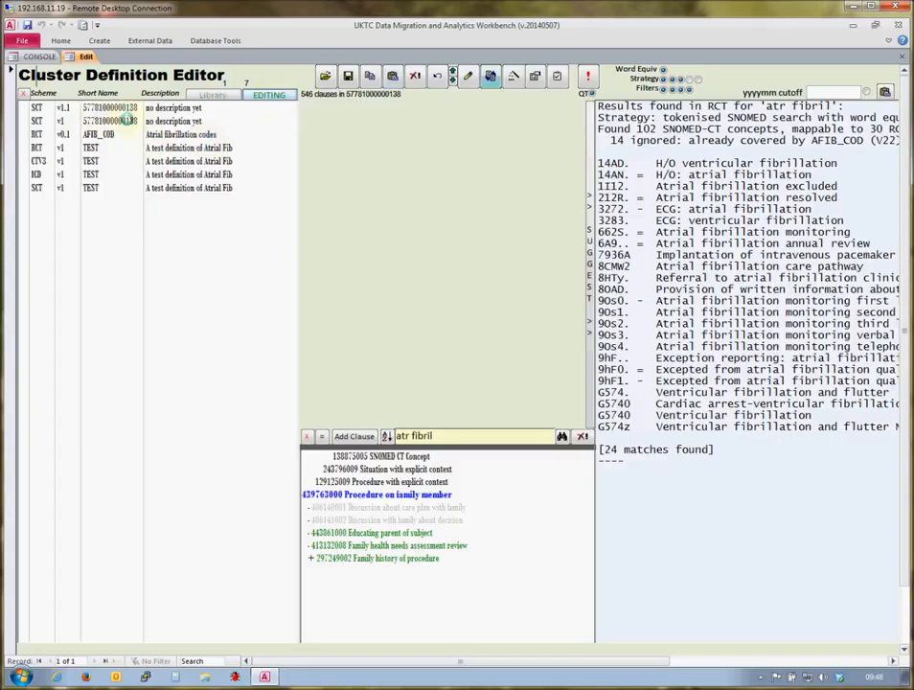
left_click(126, 120)
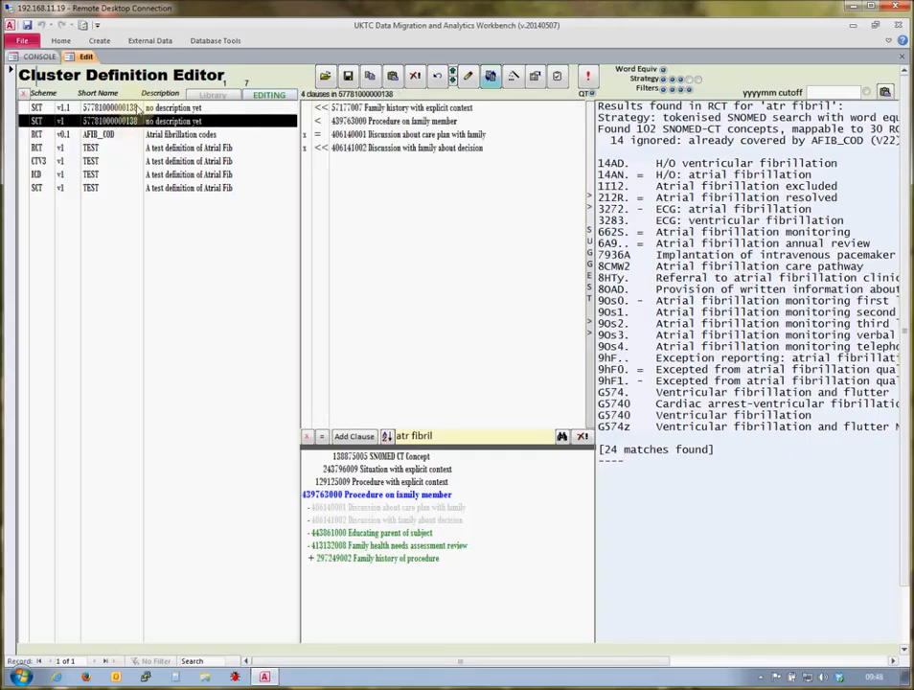
left_click(137, 109)
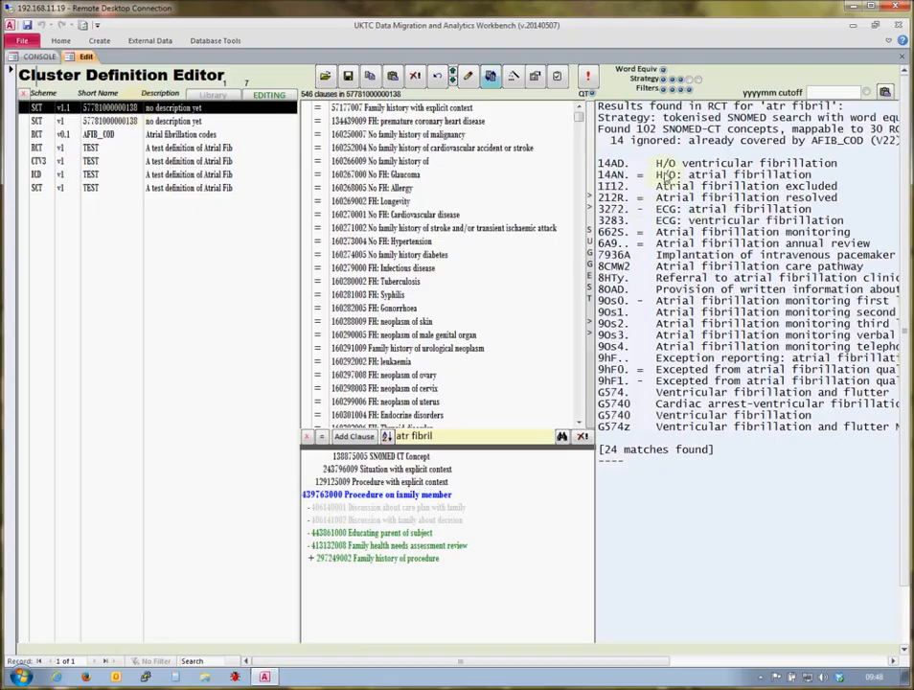
left_click_drag(579, 117, 579, 207)
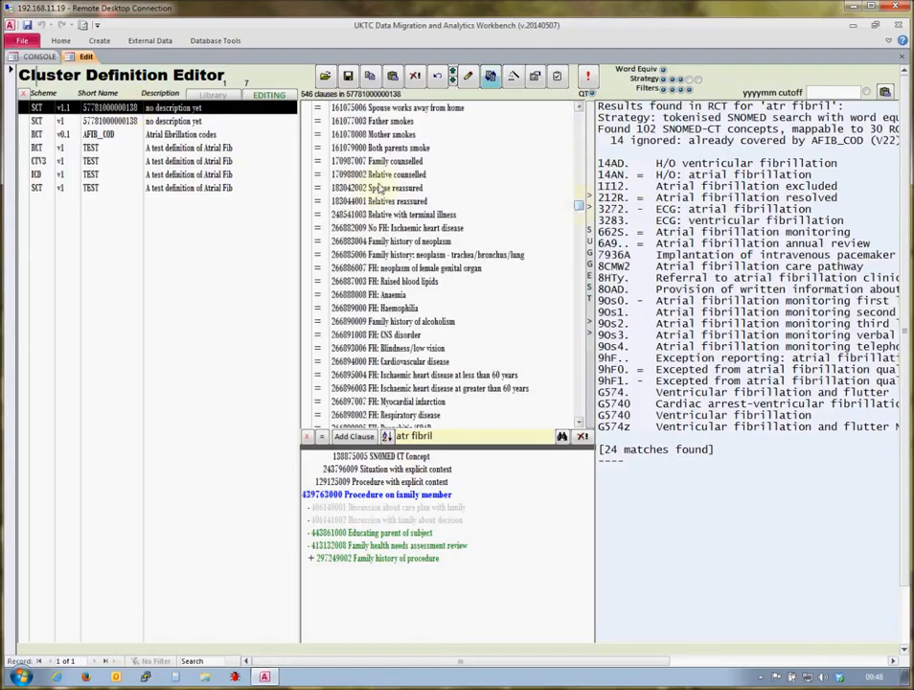
left_click(378, 188)
left_click(381, 309, "shift")
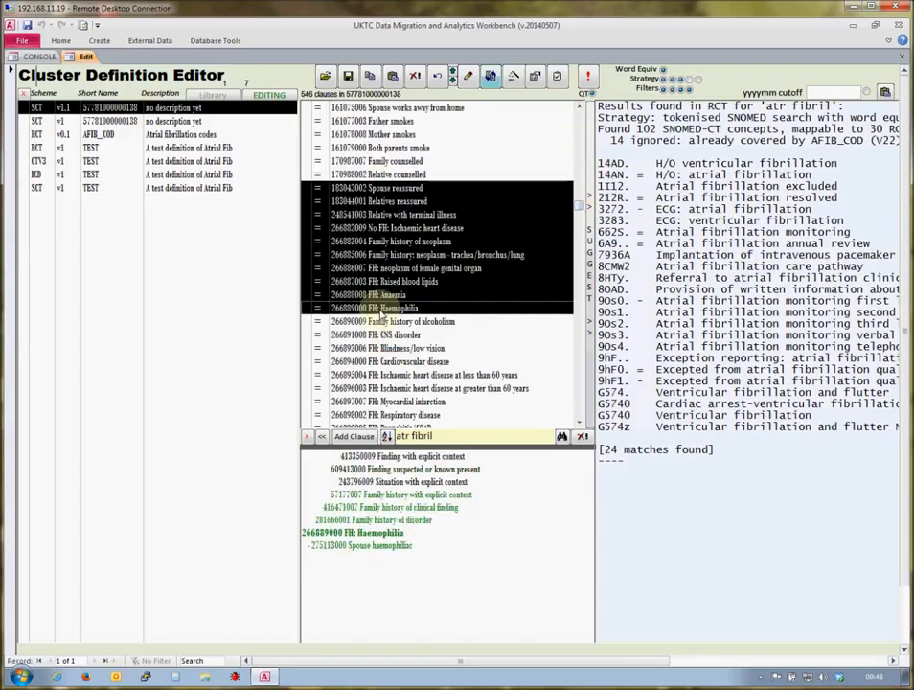
left_click(582, 437)
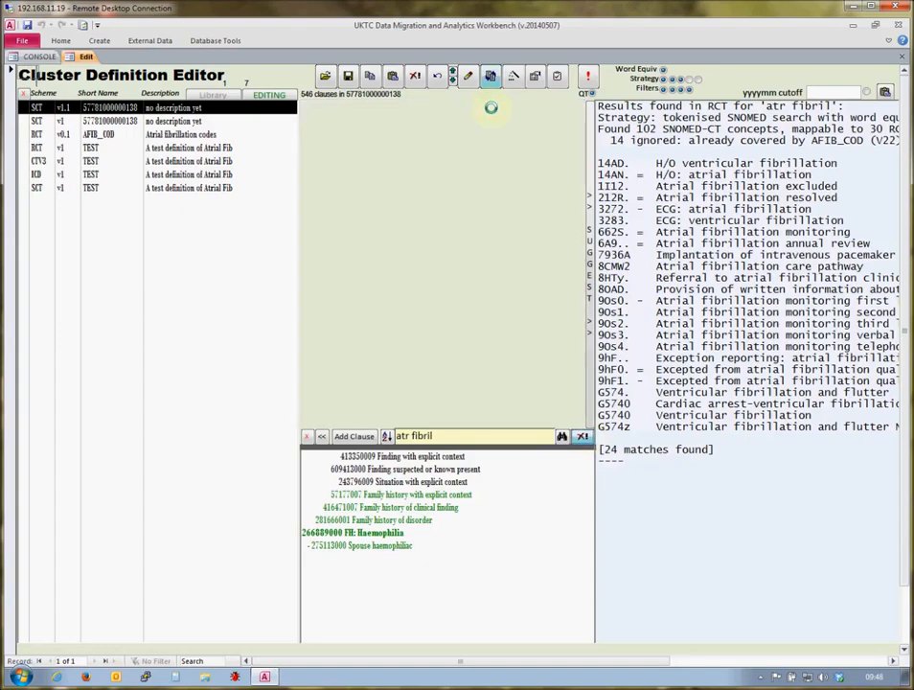
left_click(514, 78)
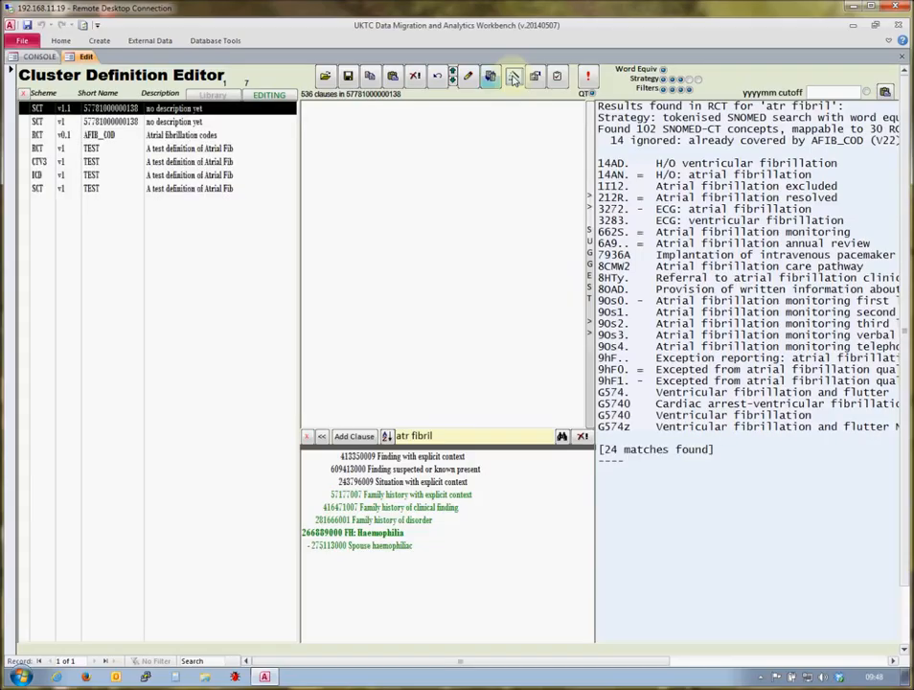
left_click(514, 79)
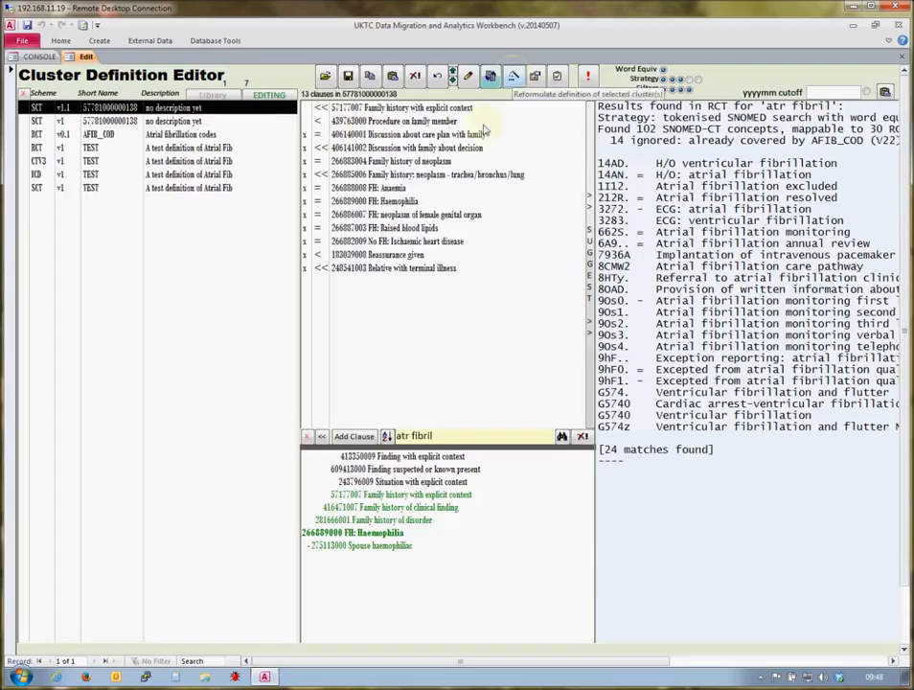
left_click(400, 110)
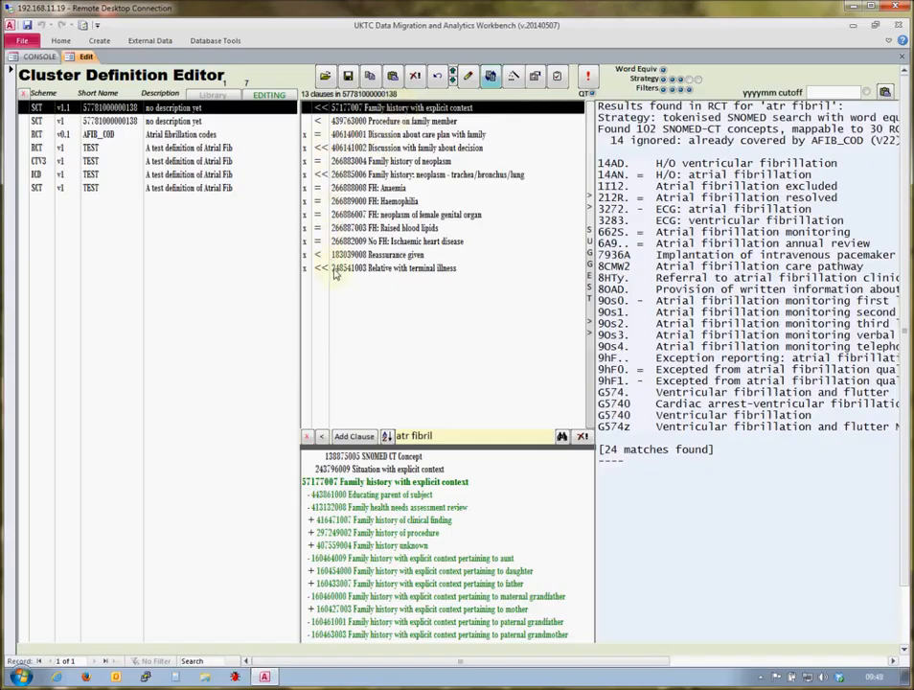
left_click(347, 177)
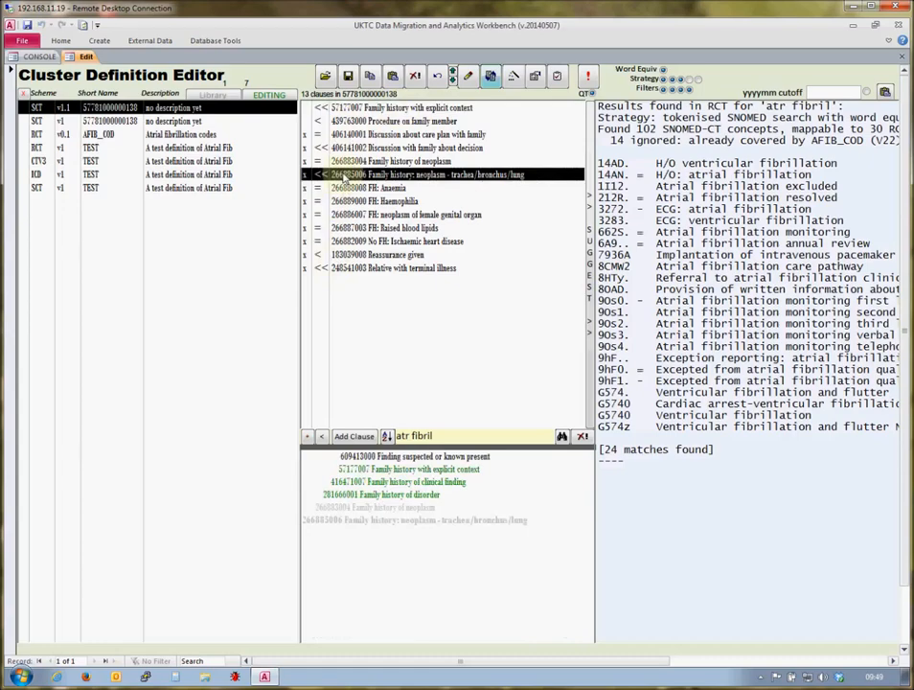
left_click(353, 270)
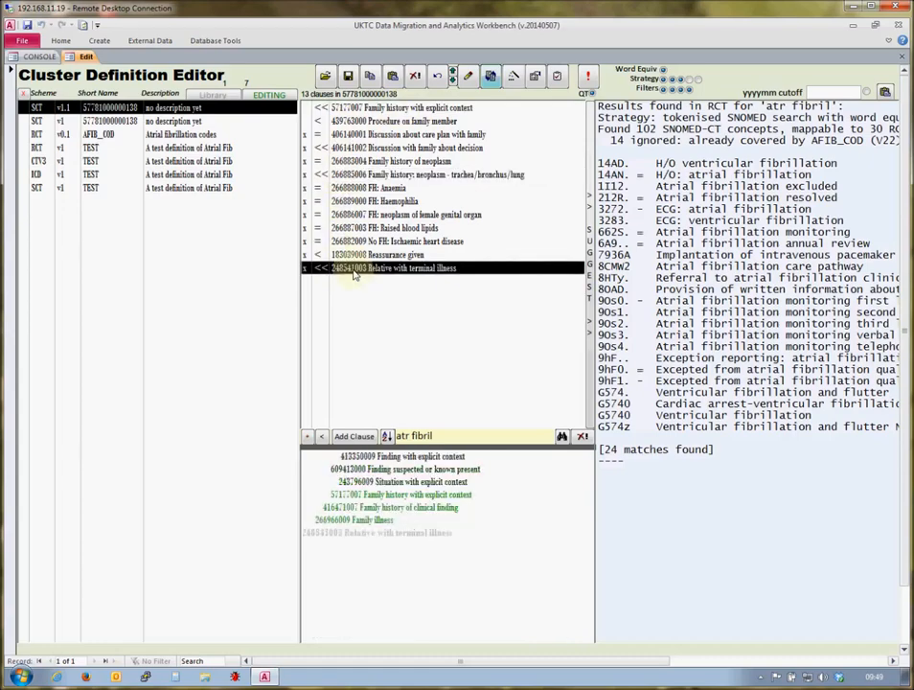
left_click(356, 149)
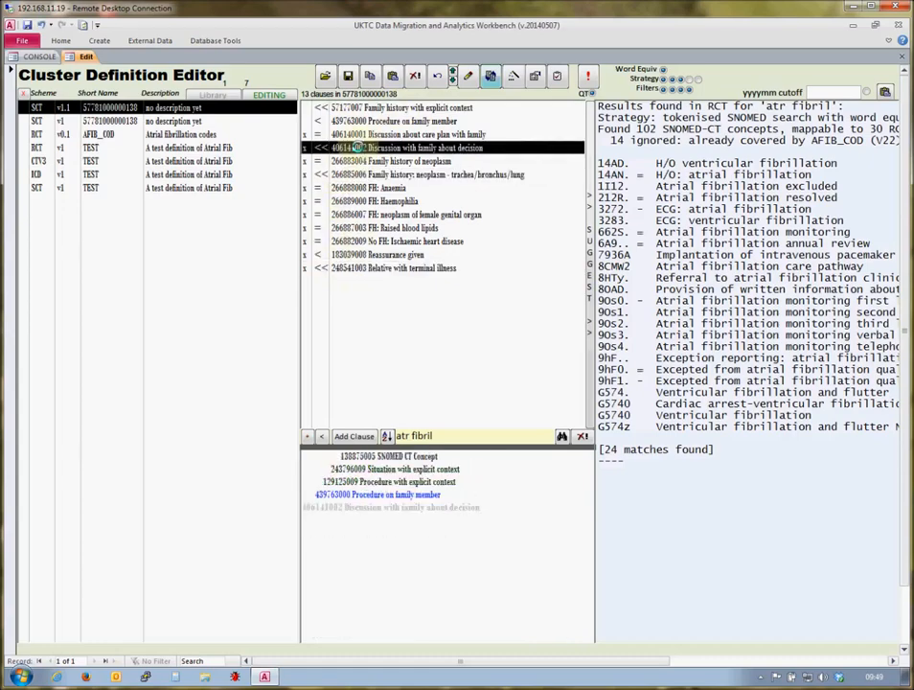
left_click(363, 136)
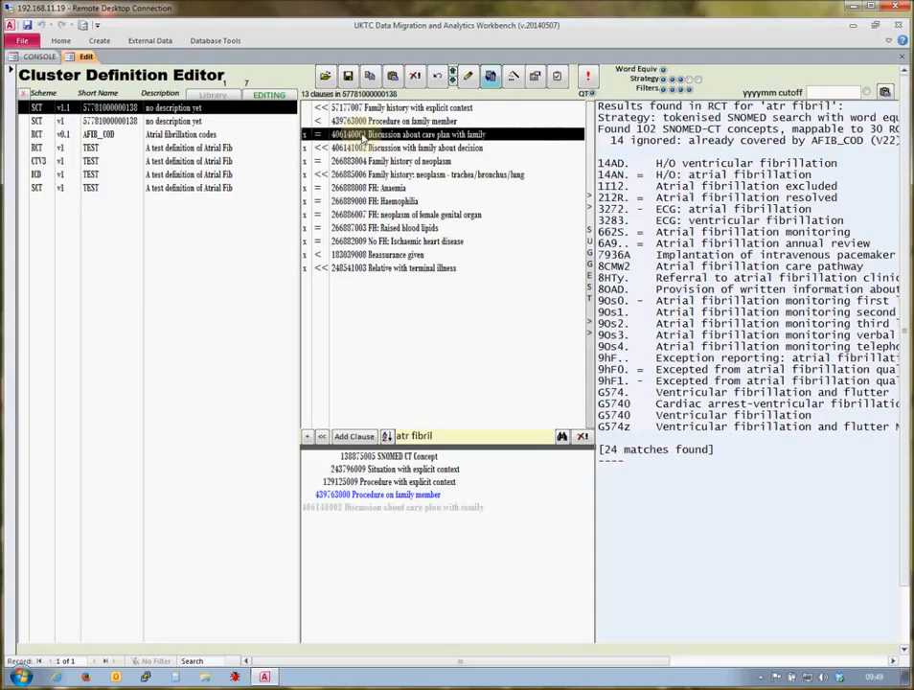
left_click(369, 122)
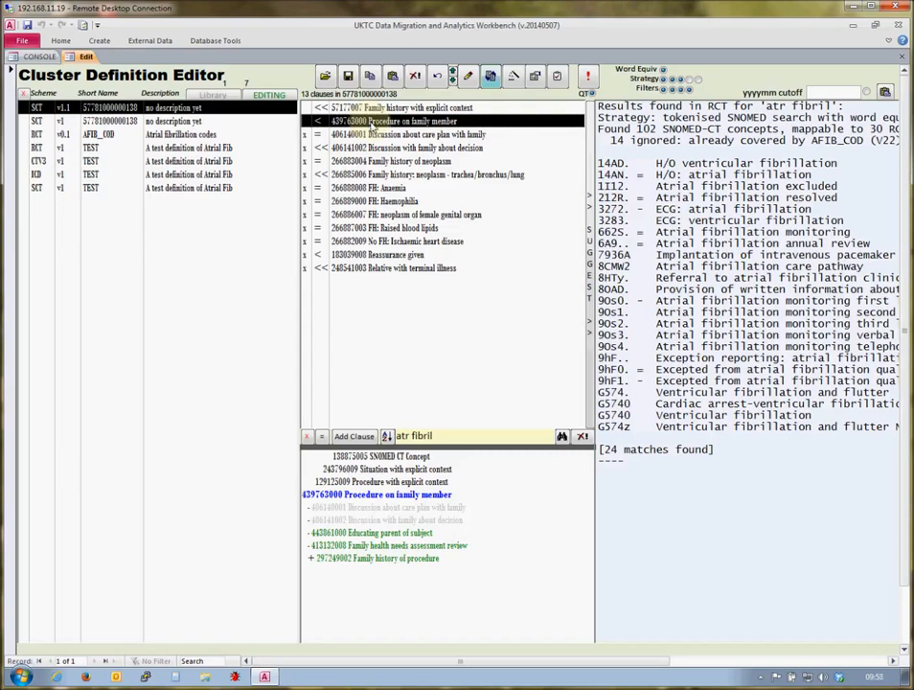
- Replace the library content with HPA Notifiable Diseases - SCT 20130226.txt from the eNOIDS folder
left_click(212, 93)
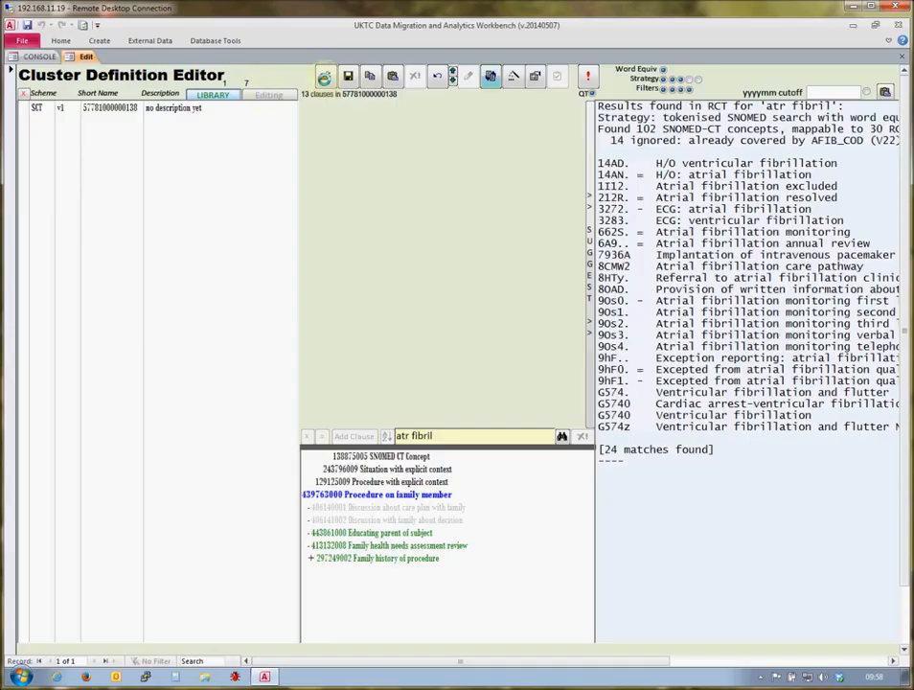
left_click(324, 77)
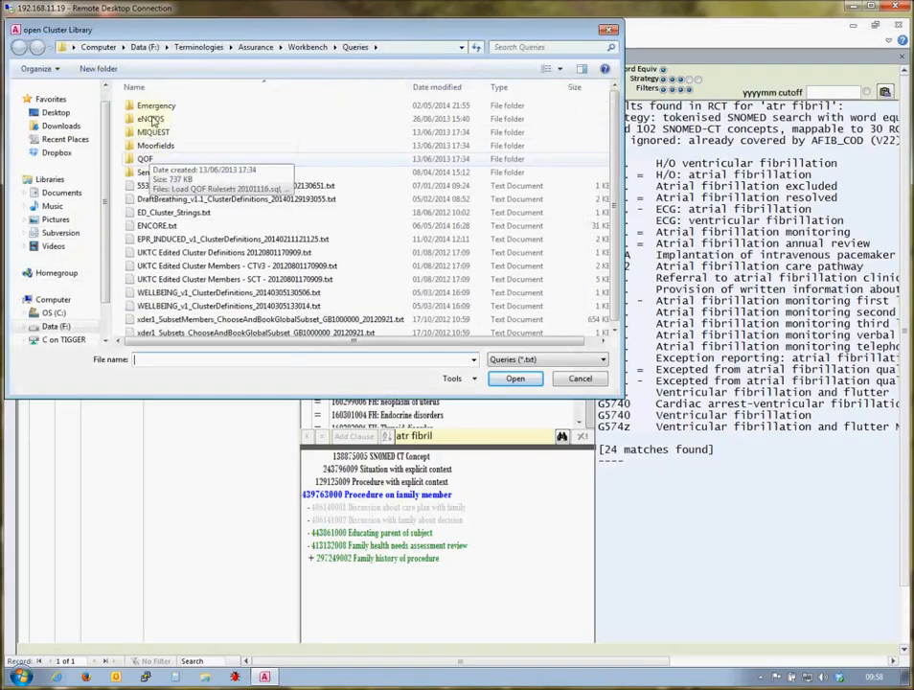
double_click(150, 119)
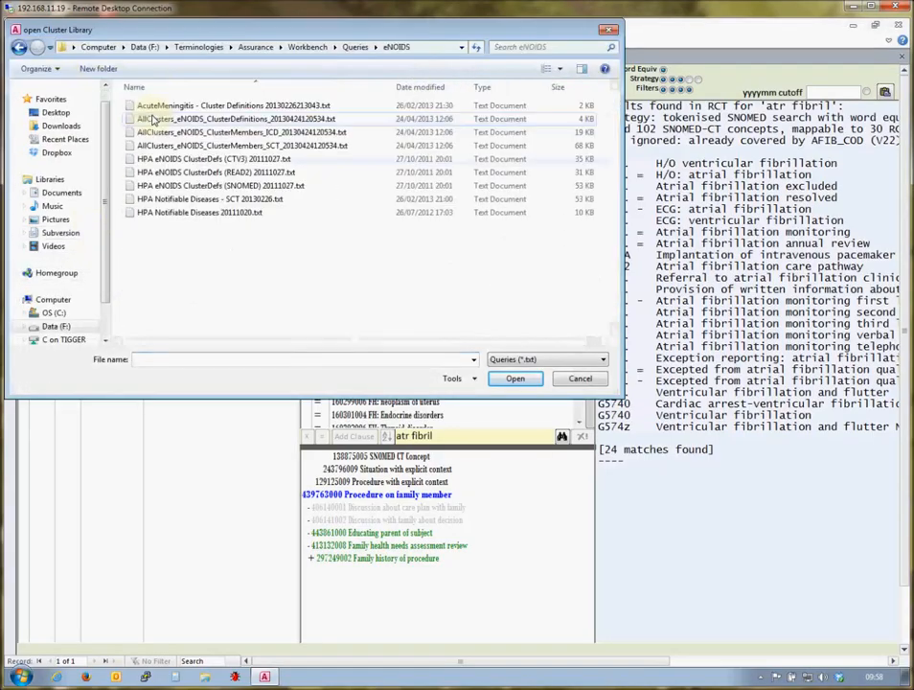
left_click(173, 200)
left_click(512, 379)
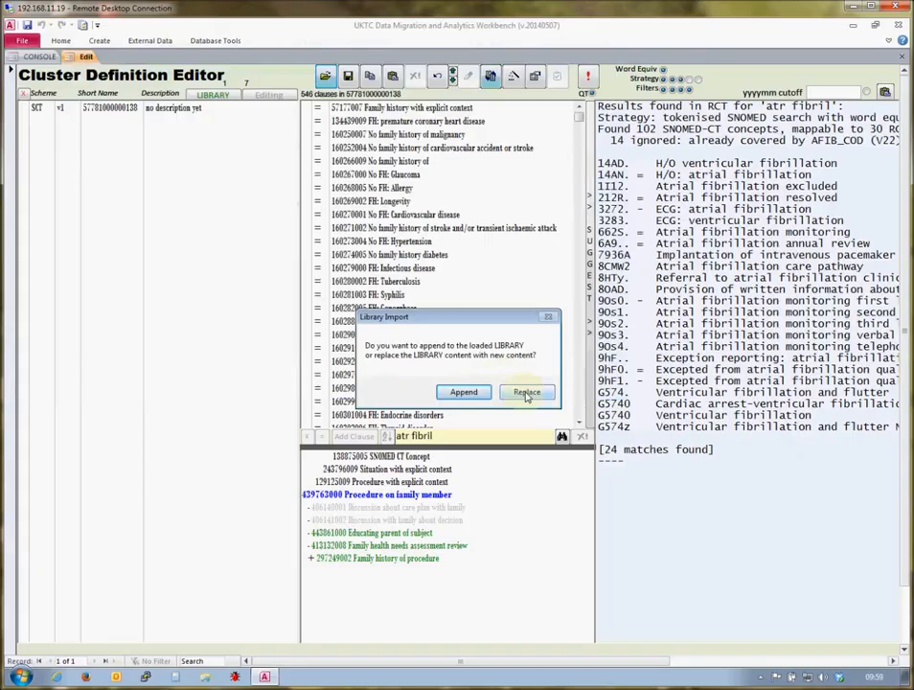
left_click(527, 393)
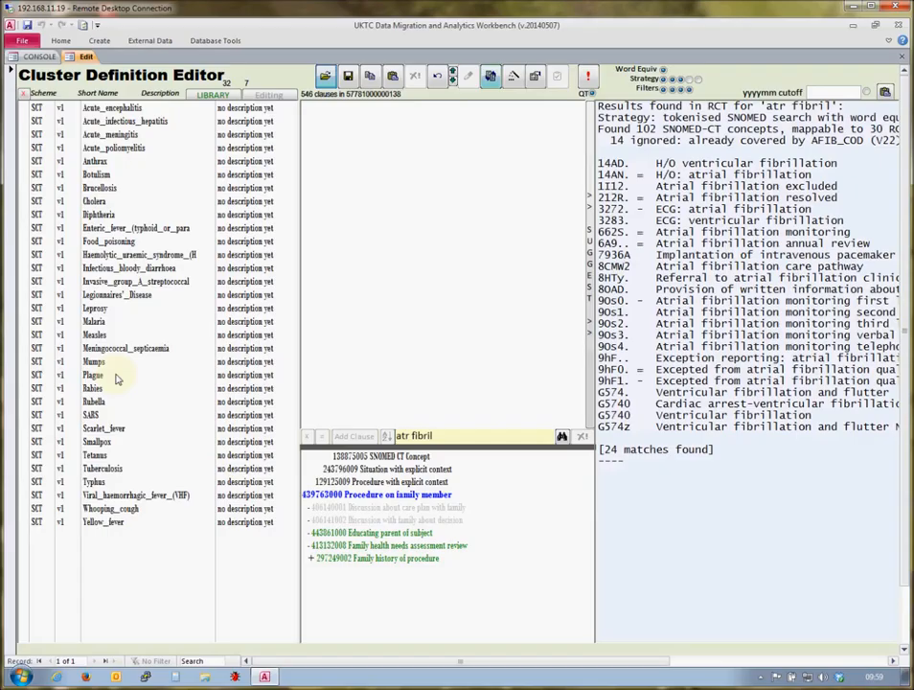
- Inspect the Leprosy and Malaria library clusters for inactive codes, including the suggested alternative for Other malaria complications NOS
left_click(99, 309)
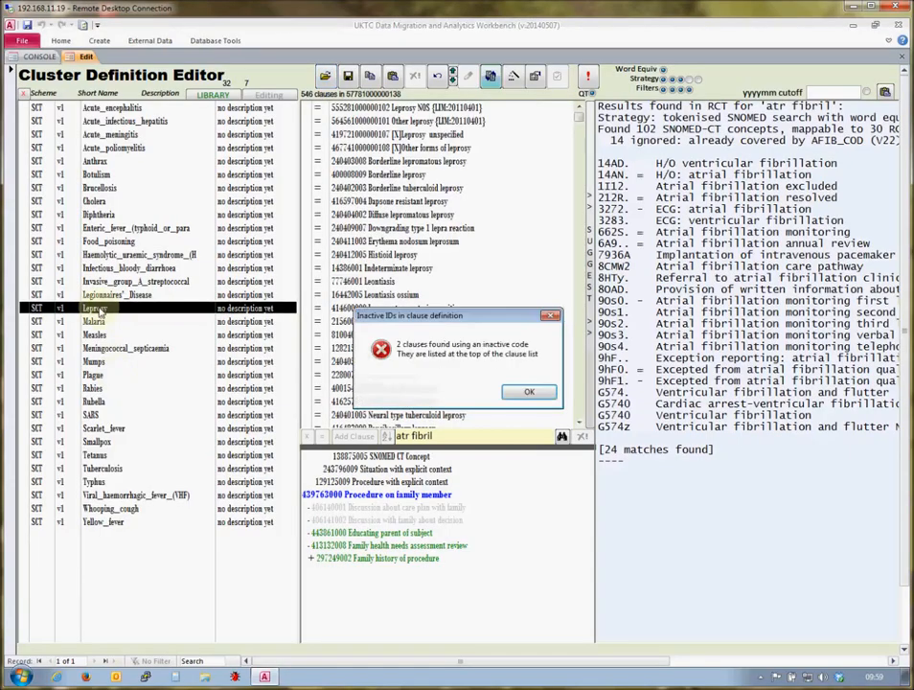
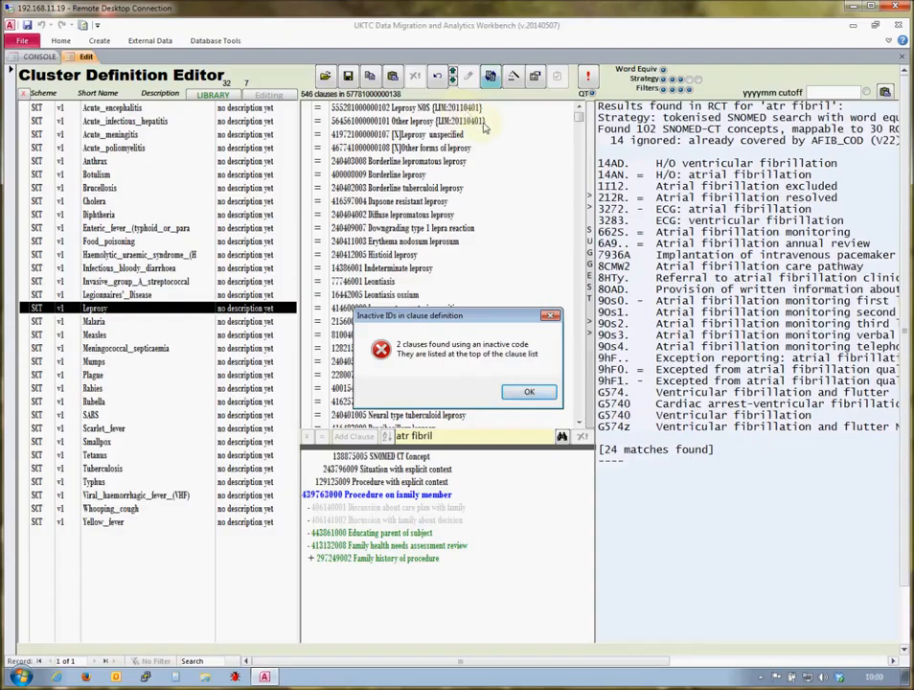
left_click(528, 391)
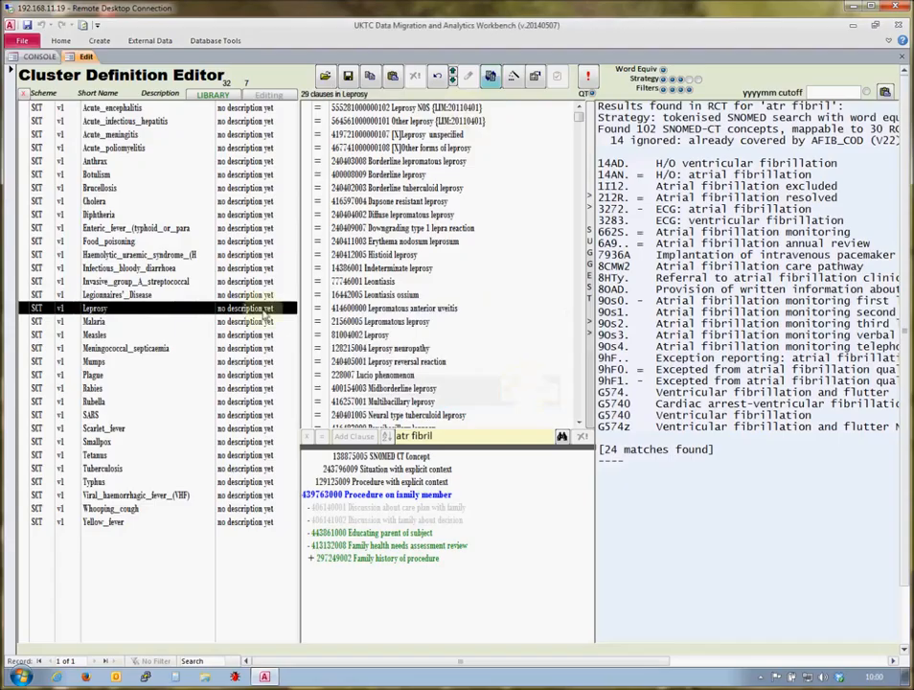
left_click(110, 322)
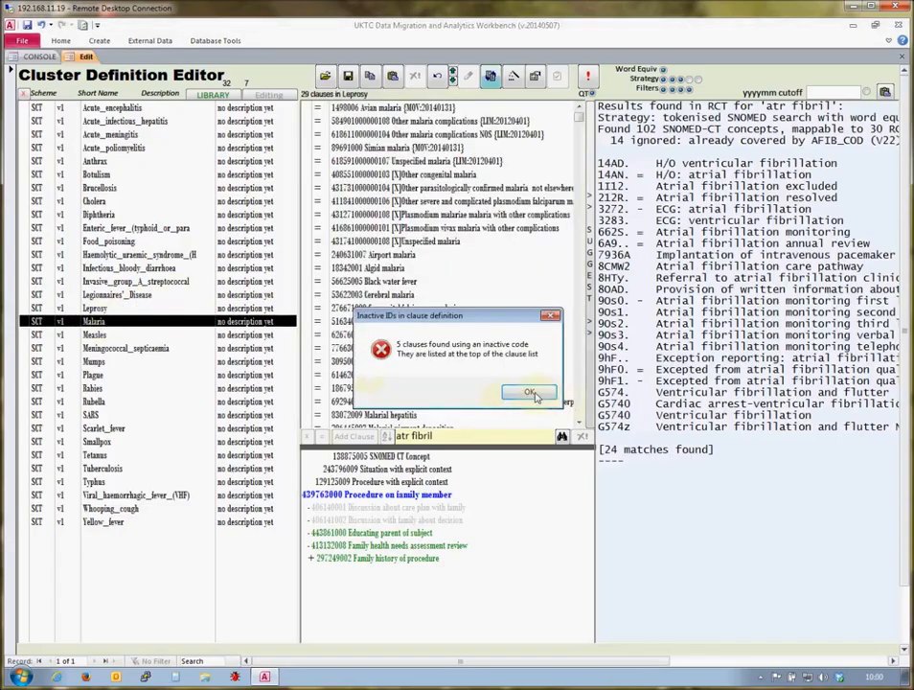
left_click(528, 393)
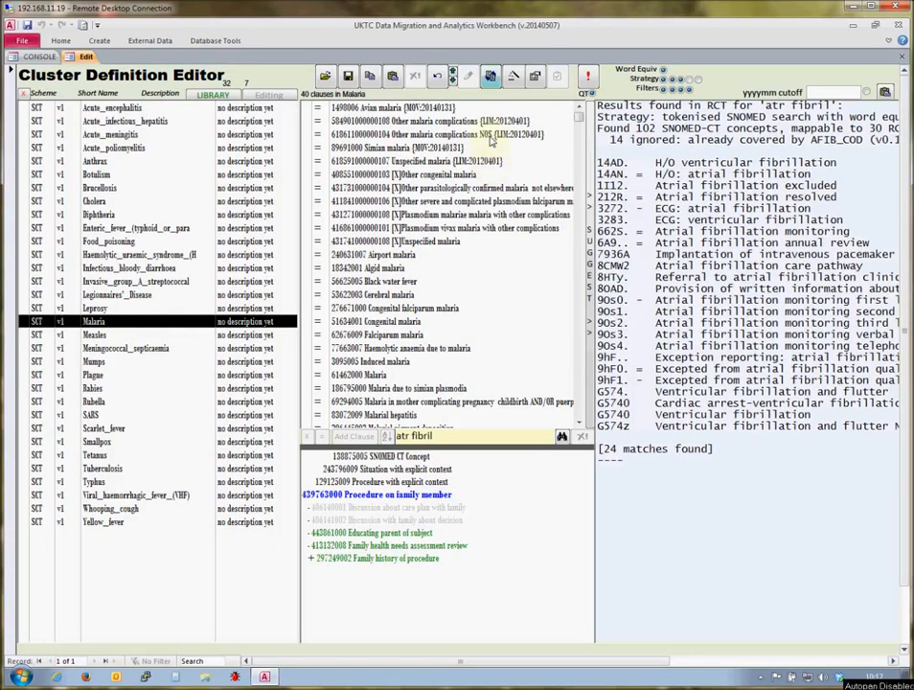
left_click(492, 135)
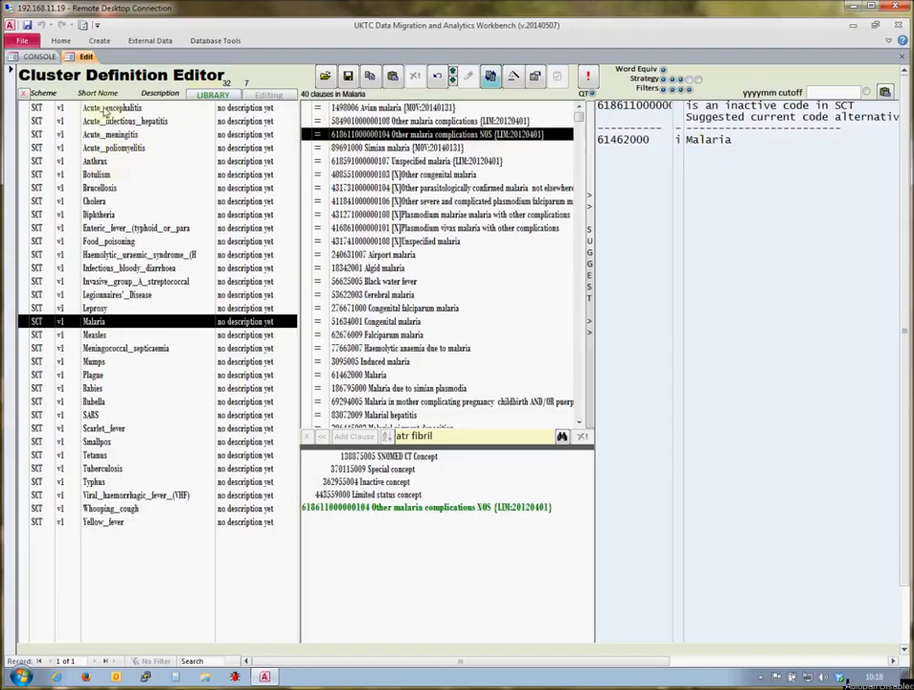
- Copy the library clusters from Acute_encephalitis through Malaria and paste them into the editing view
left_click(96, 107, "shift")
left_click(371, 78)
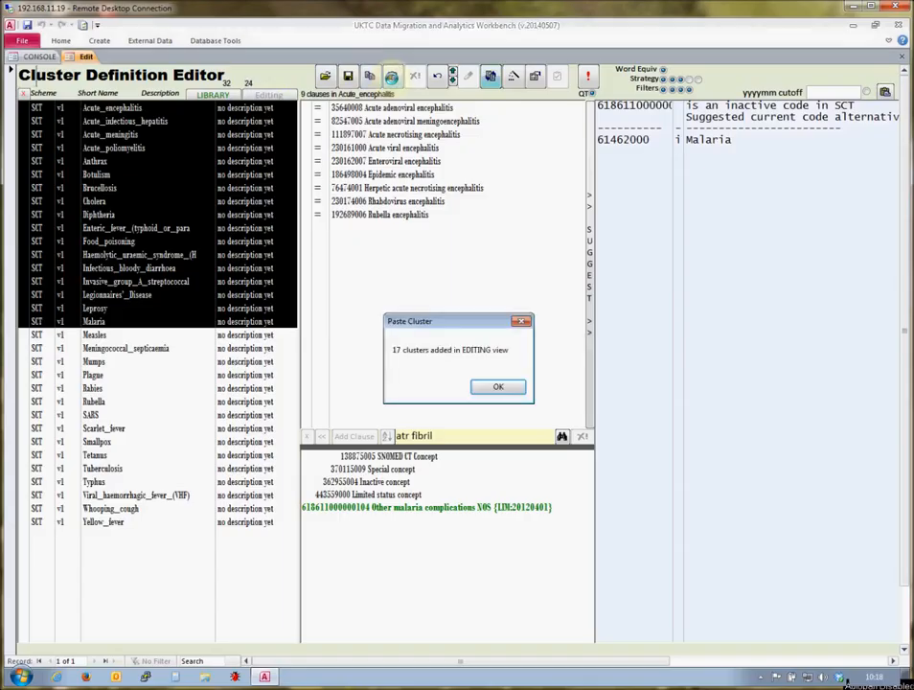
left_click(508, 389)
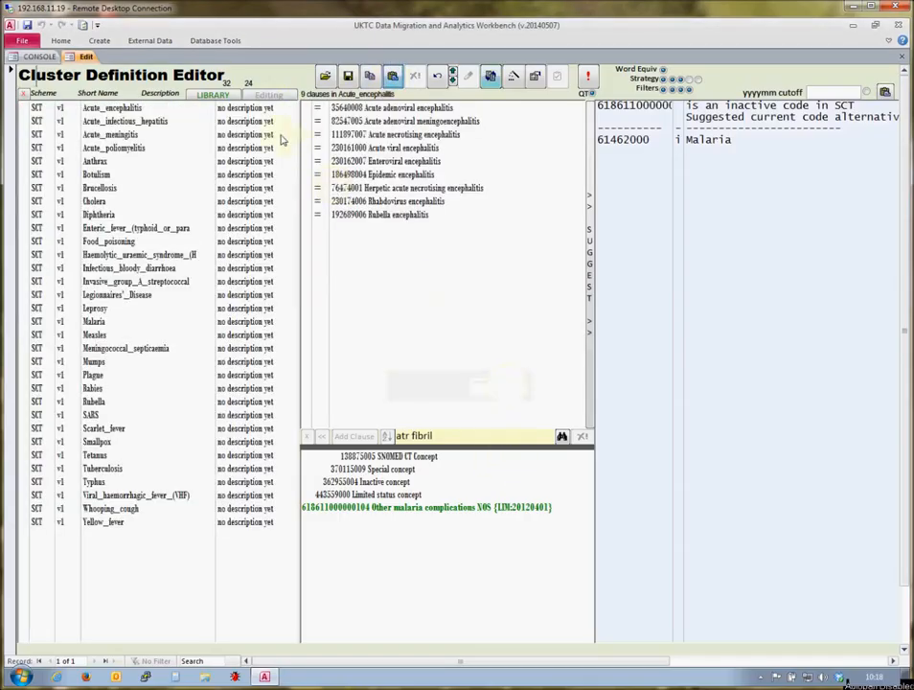
- Load the v1.1 Malaria cluster in the editing view and autofix its clauses defined with inactive concepts
left_click(265, 97)
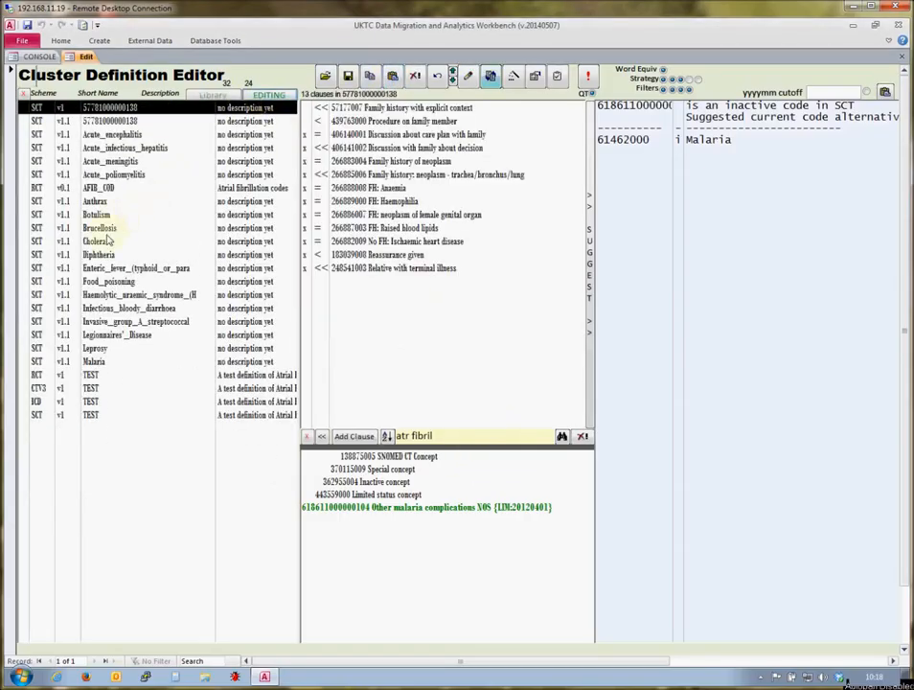
left_click(94, 361)
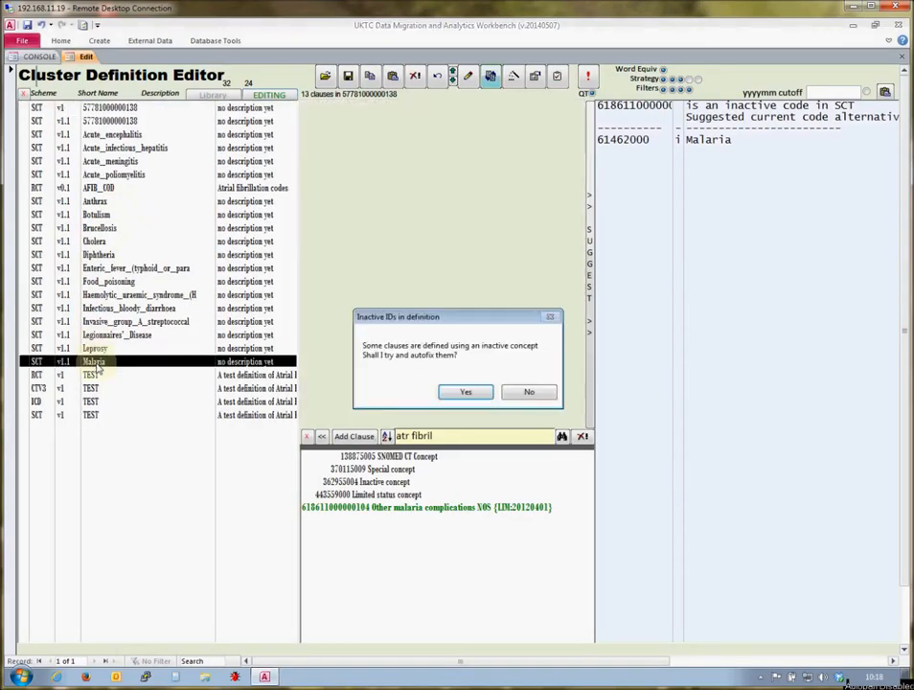
left_click(466, 392)
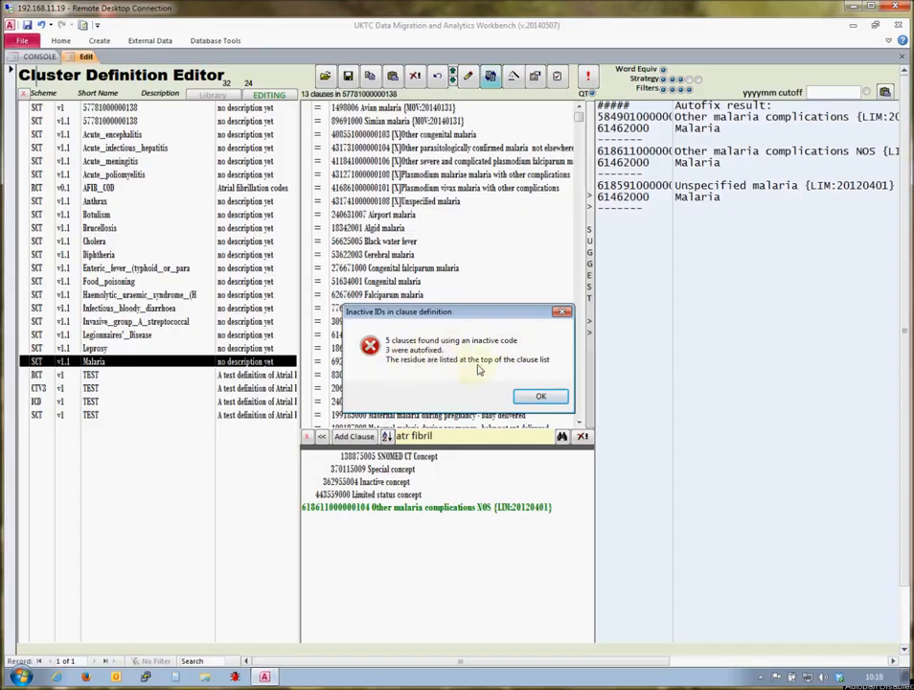
left_click(541, 398)
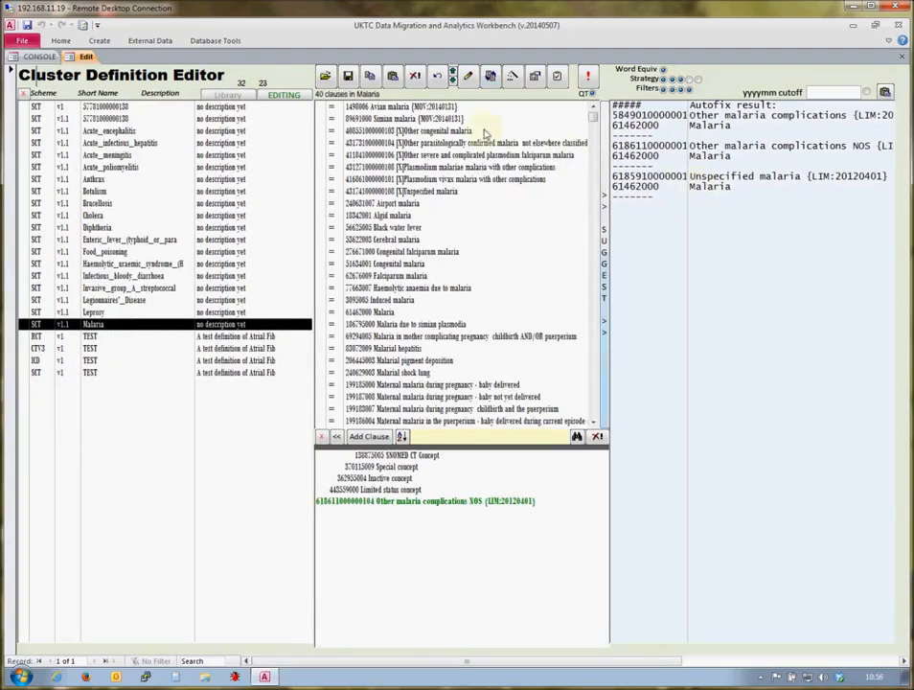
- Check the inactive Avian malaria and Simian malaria clauses and delete both from the Malaria cluster
left_click(431, 107)
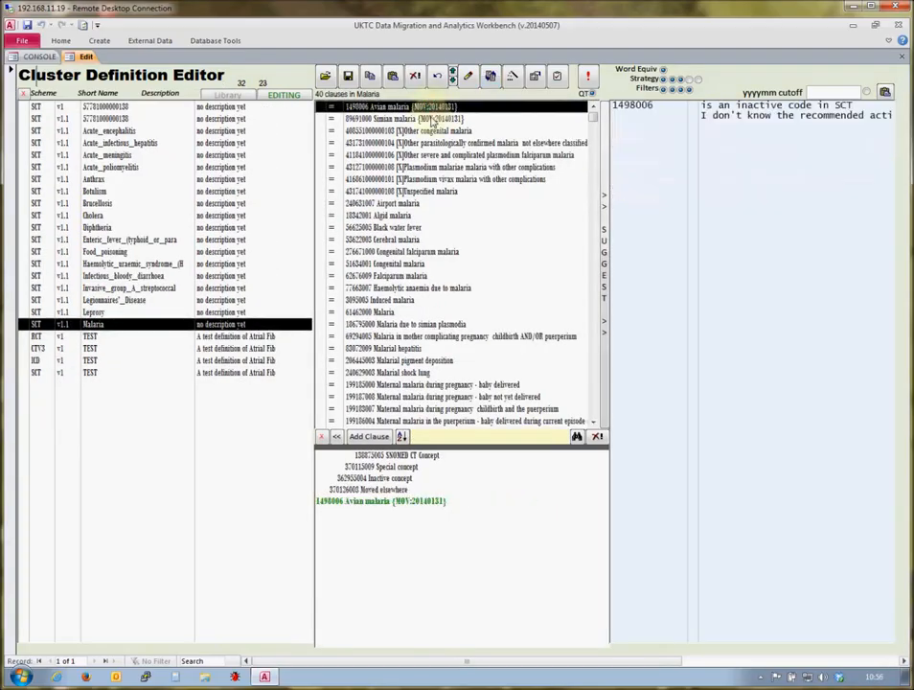
left_click(431, 119)
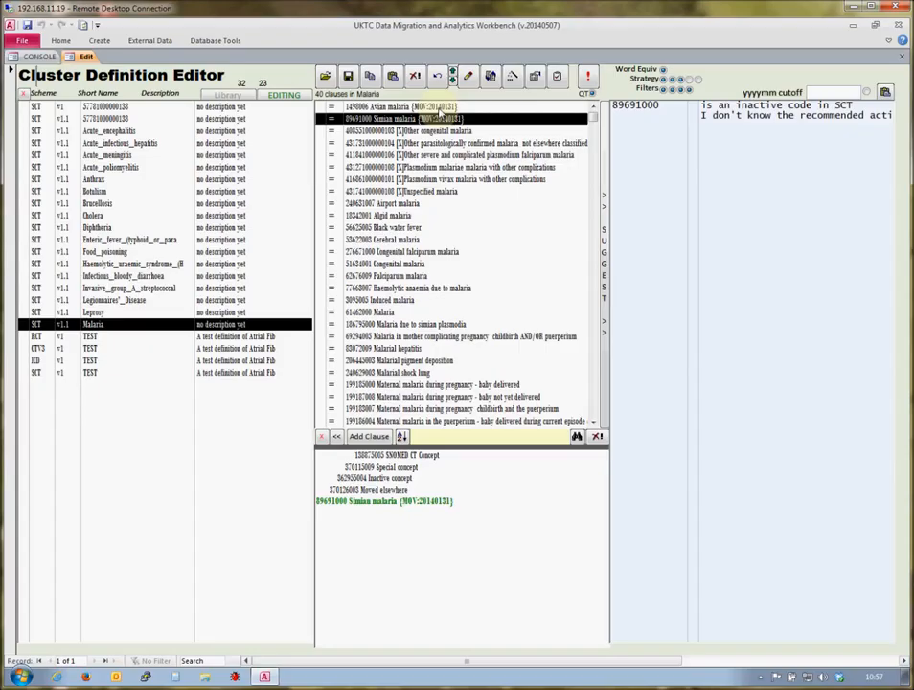
left_click(440, 107)
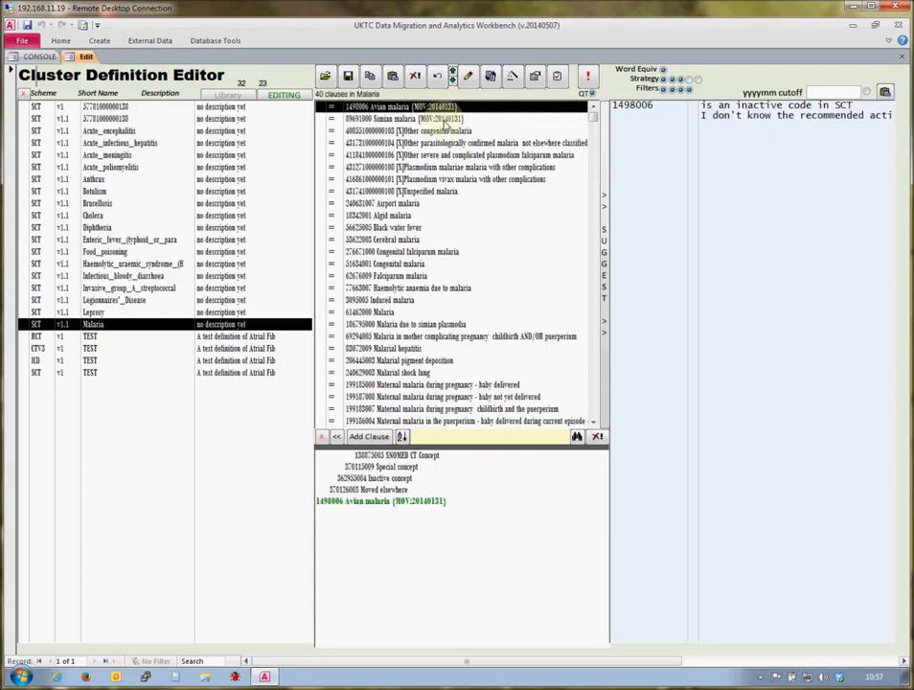
left_click(447, 121, "ctrl")
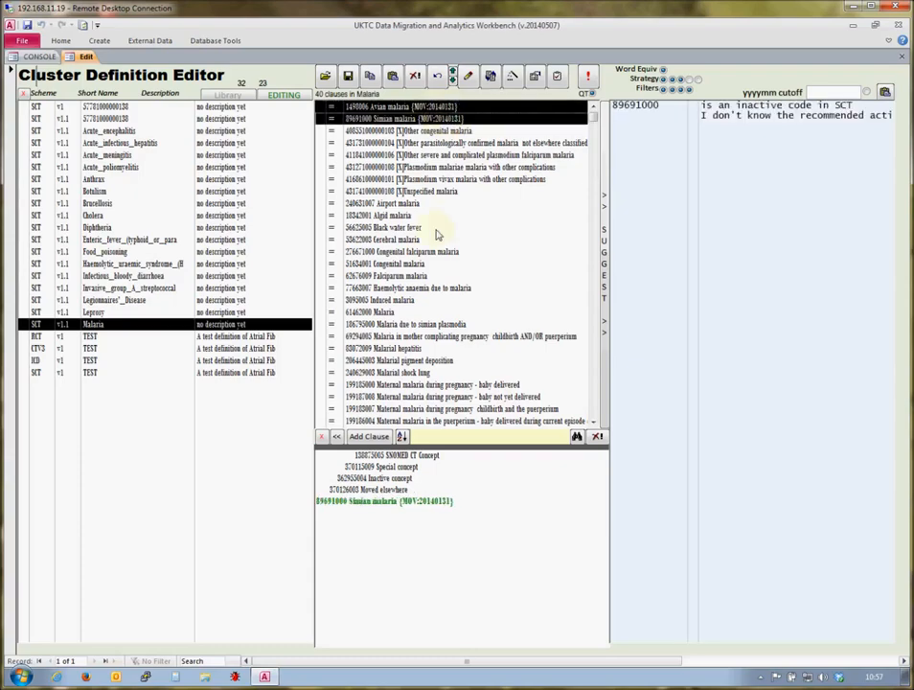
key("Delete")
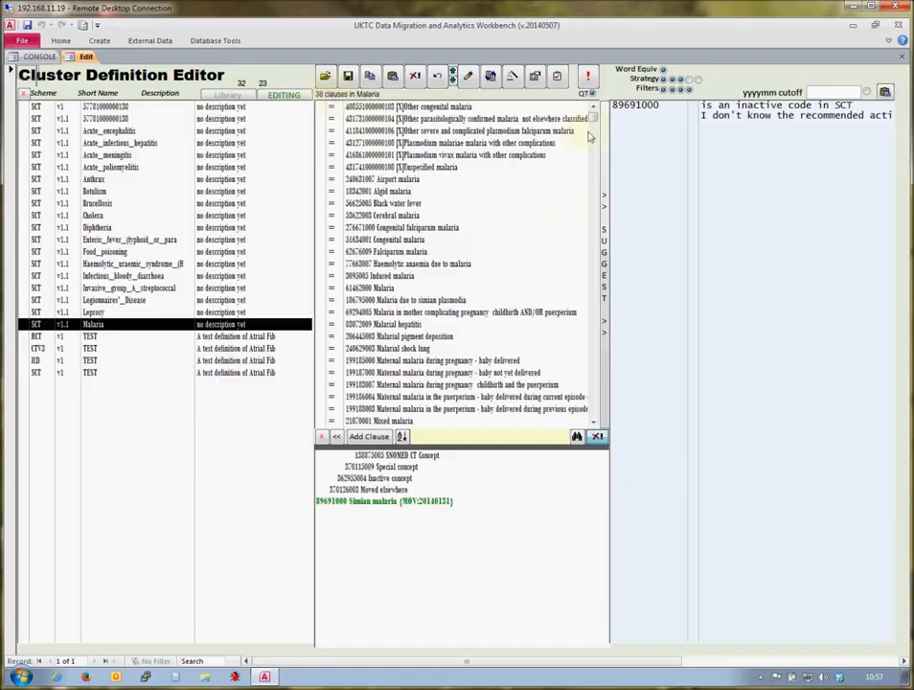
- Reformulate the Malaria cluster's definition and view its Malaria and Renal coccidiosis clauses in the hierarchy
scroll(594, 156, "down", 4)
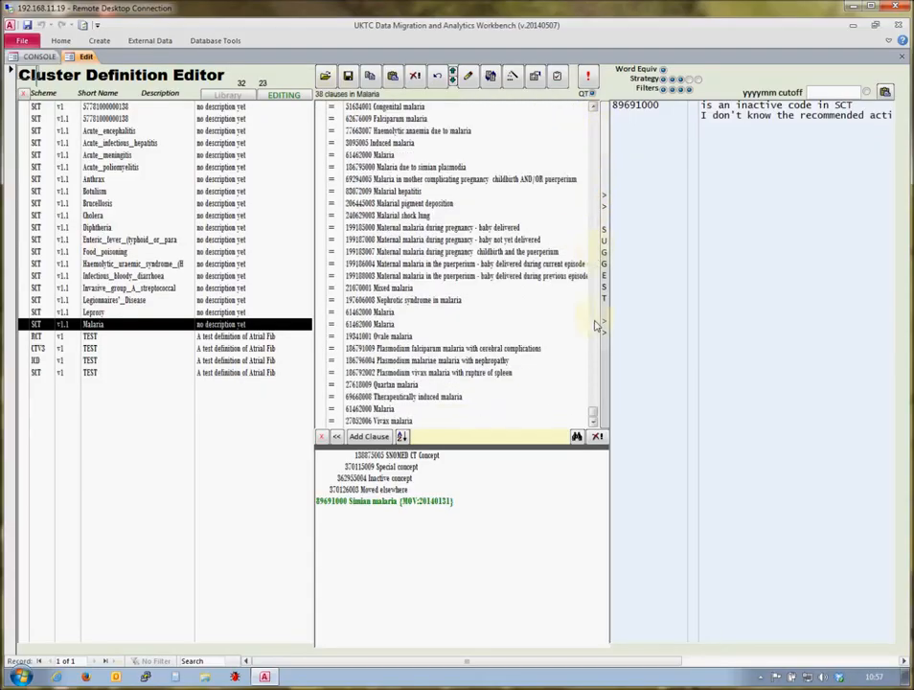
scroll(594, 249, "up", 4)
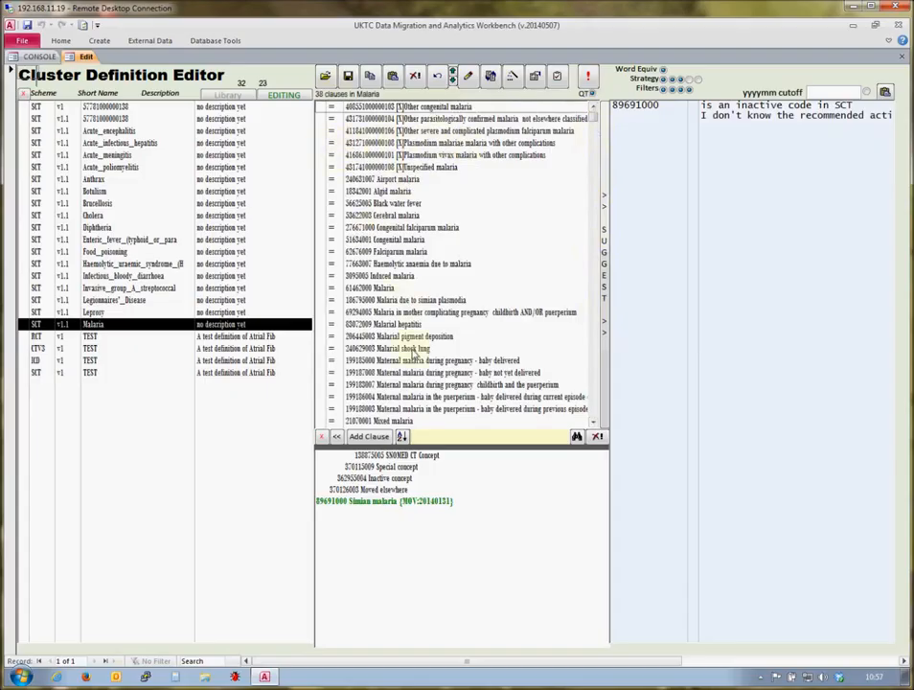
left_click(514, 77)
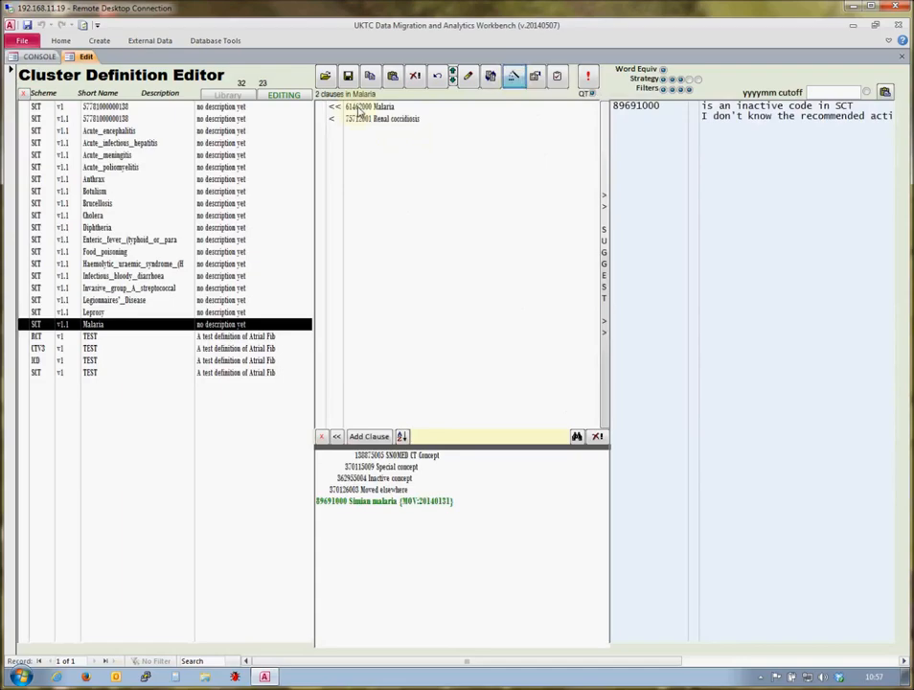
left_click(358, 107)
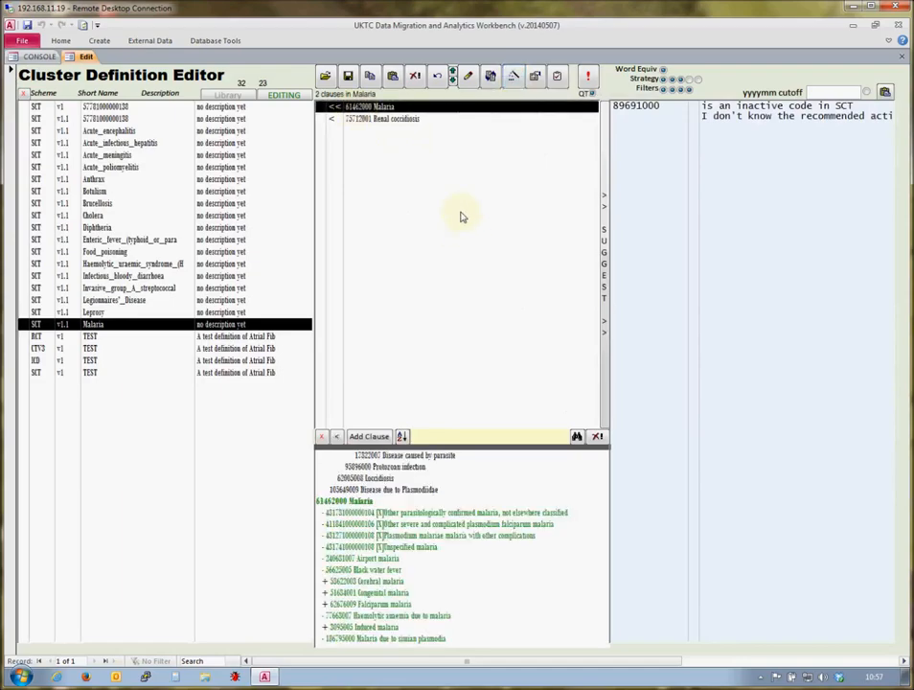
left_click(403, 121)
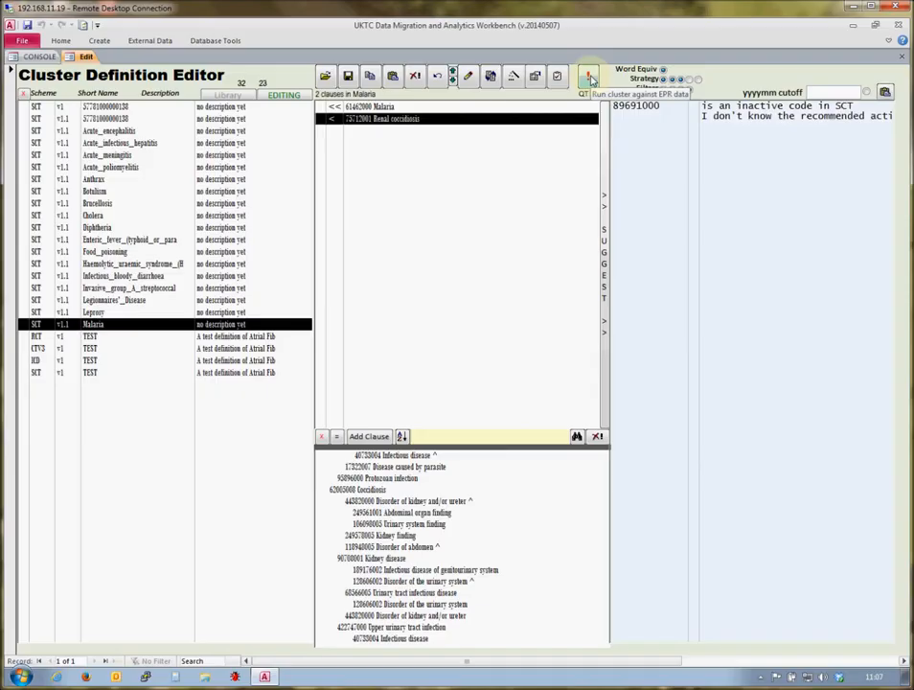
- Run the Malaria cluster against the EPR data as an episodes test
left_click(591, 81)
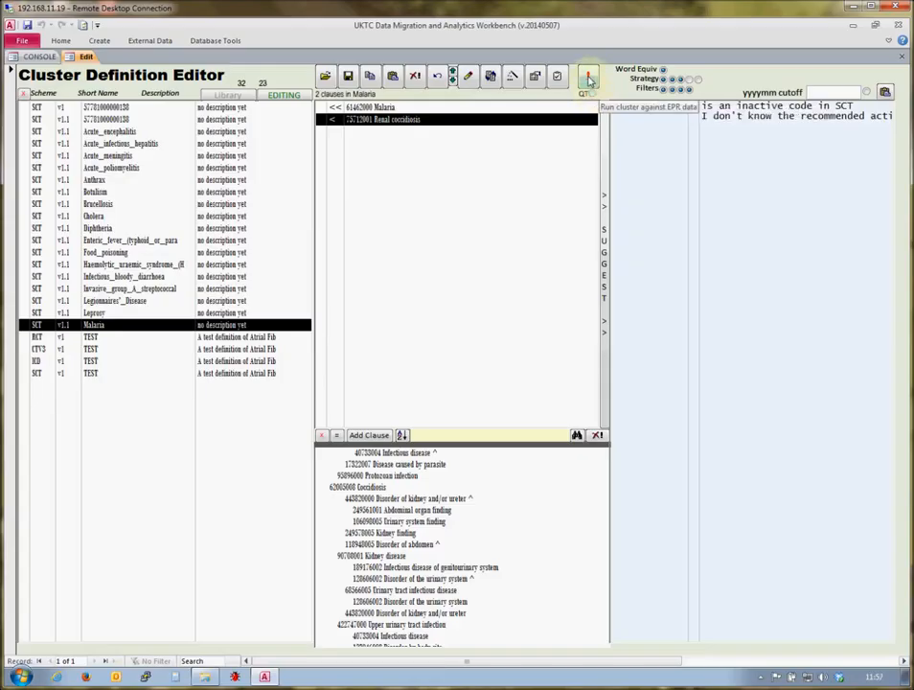
left_click(589, 80)
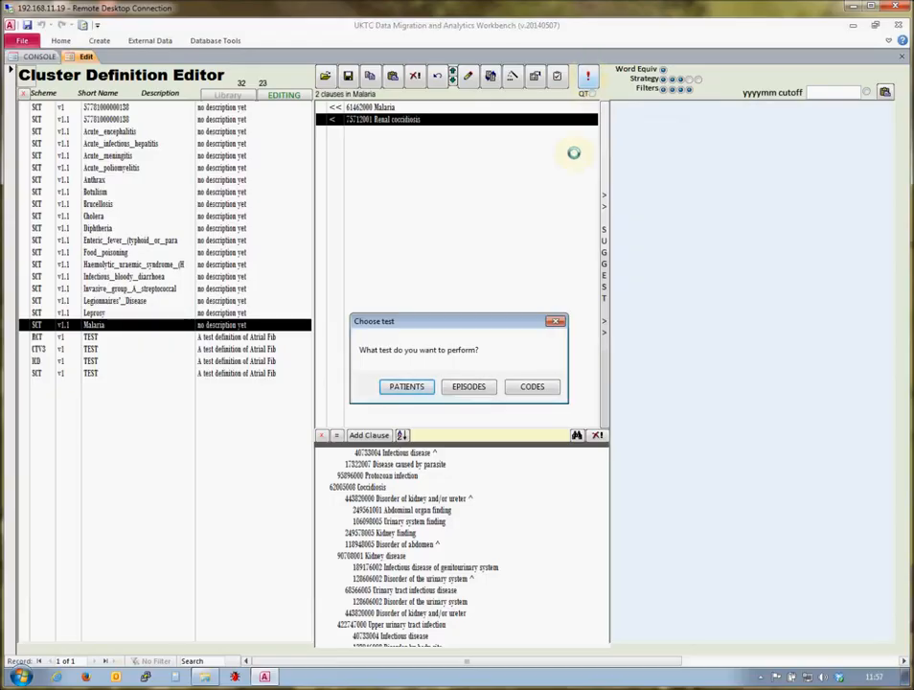
left_click(451, 388)
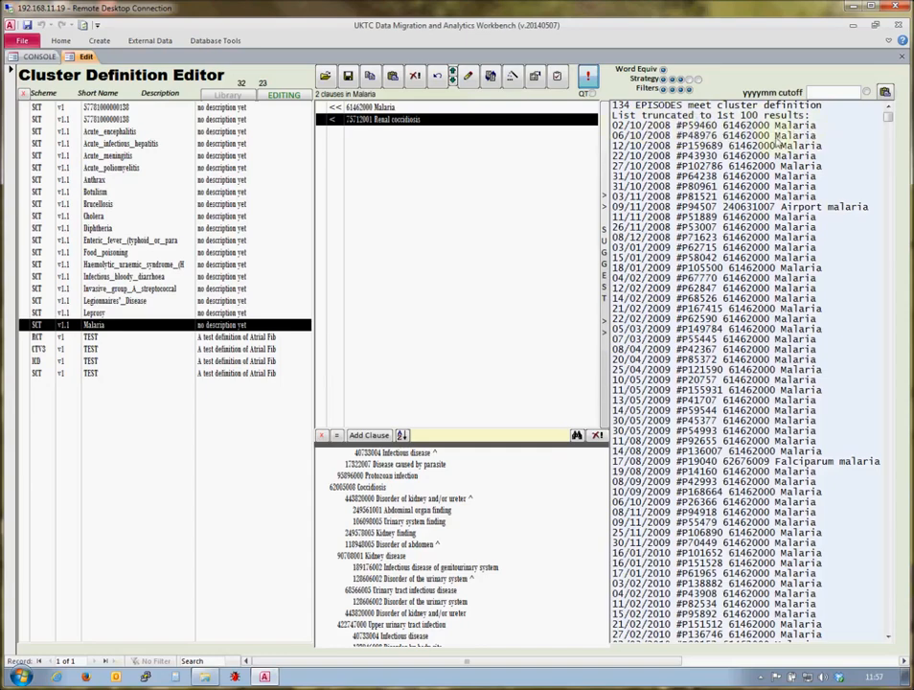
- Run the Malaria cluster against the EPR data as a patients test and view the records of several matching patients
left_click(590, 82)
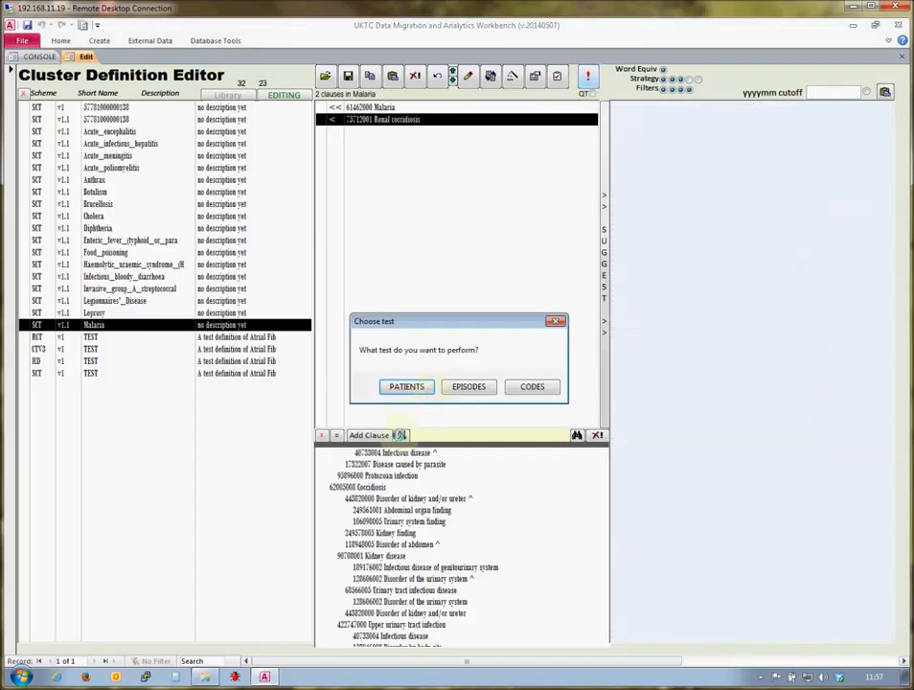
left_click(406, 387)
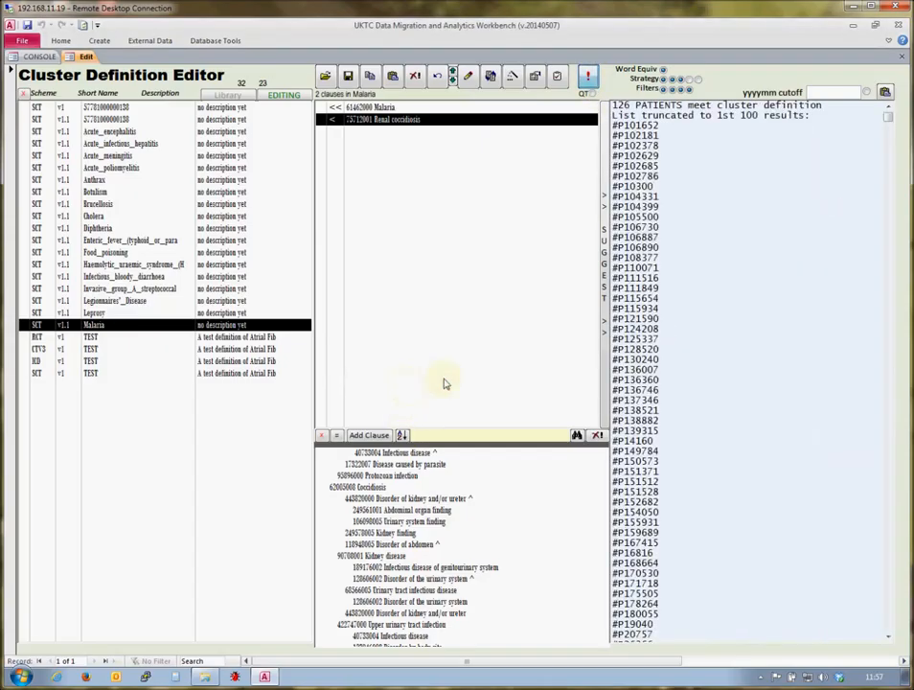
left_click(640, 237)
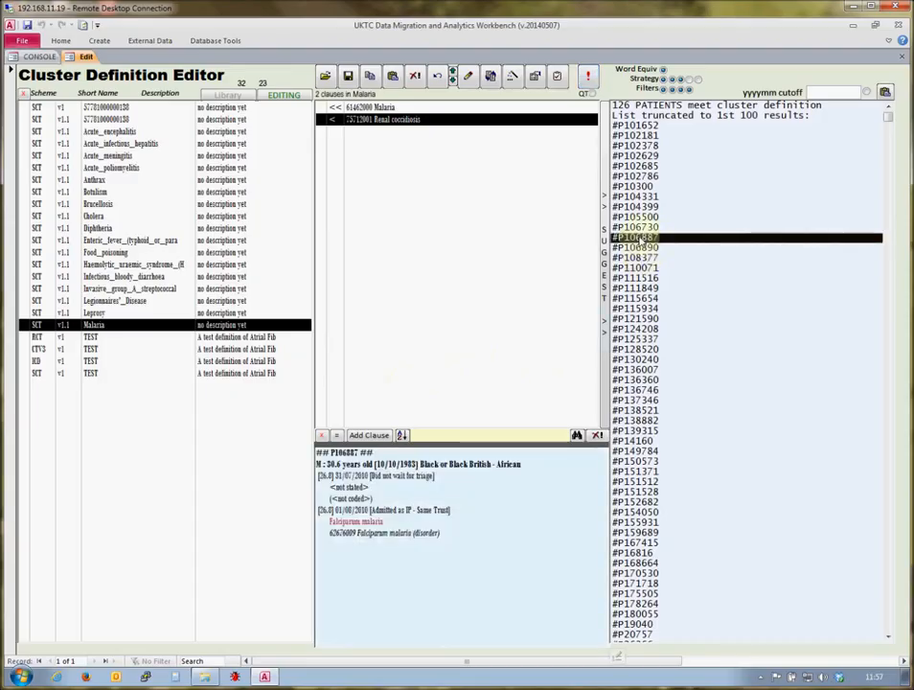
left_click(637, 278)
left_click(642, 329)
left_click(637, 379)
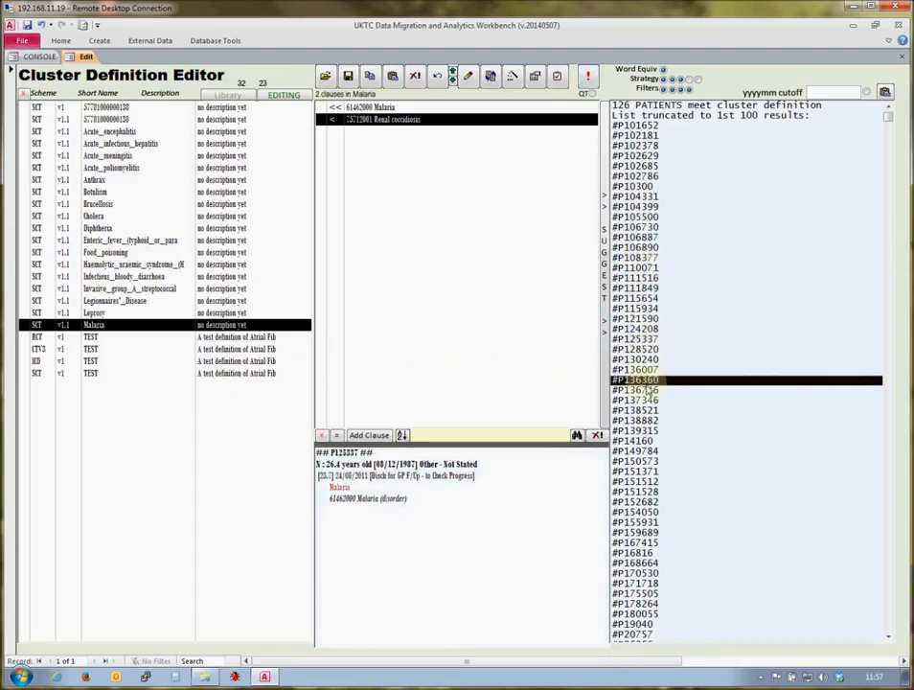
left_click(634, 441)
left_click(634, 482)
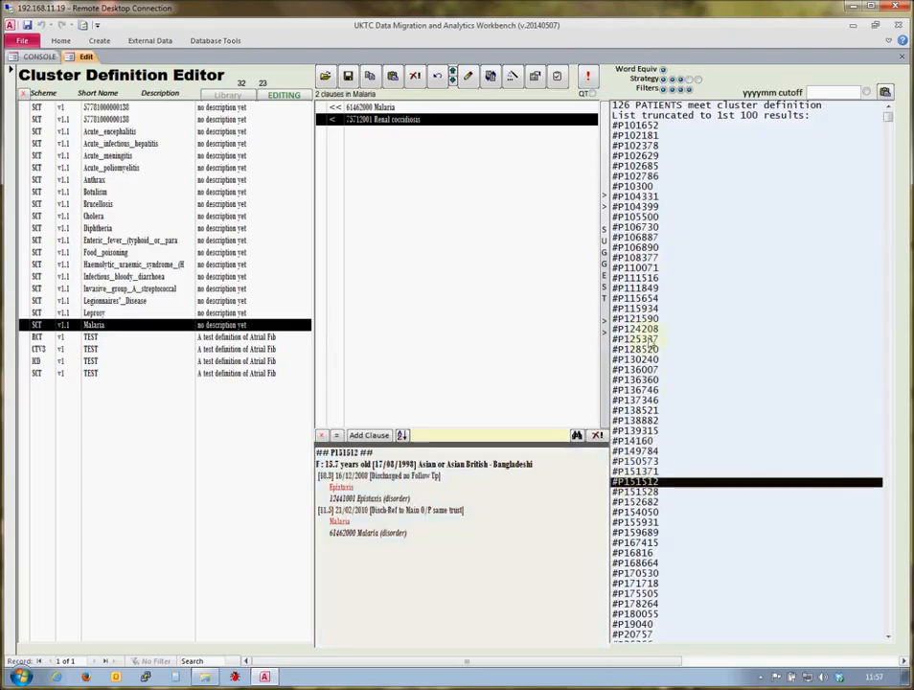
left_click(637, 318)
left_click(644, 246)
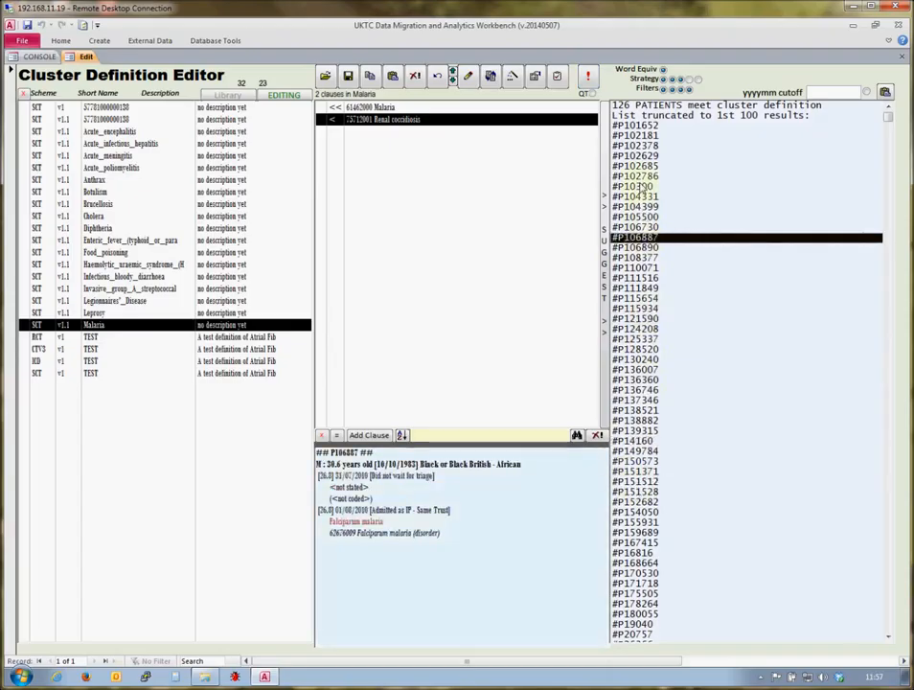
left_click(638, 177)
left_click(639, 217)
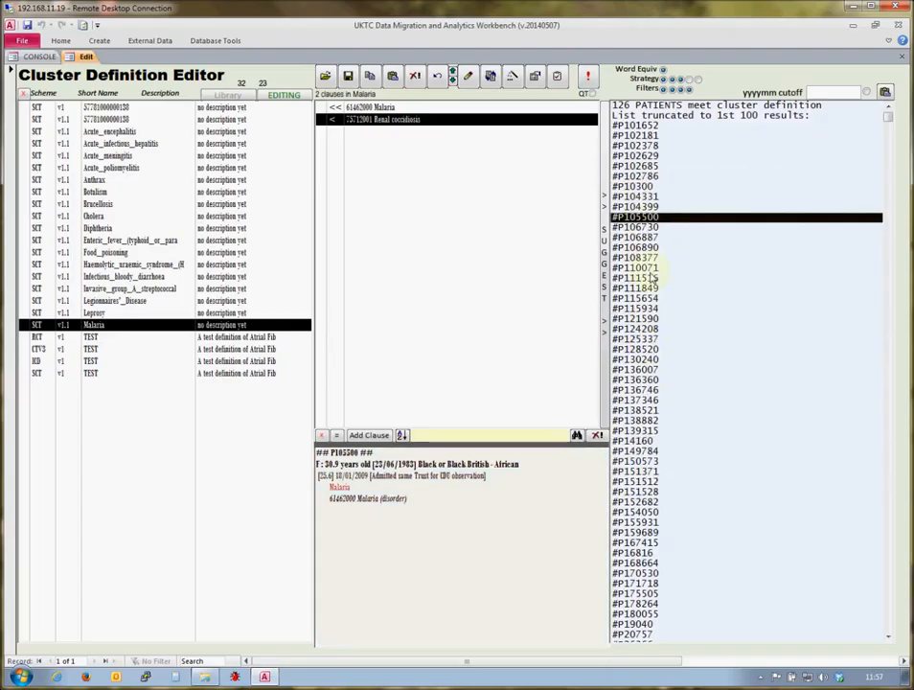
- Run the Malaria cluster against the EPR data as a codes test and view the matched 61462000 Malaria code in the hierarchy
left_click(590, 79)
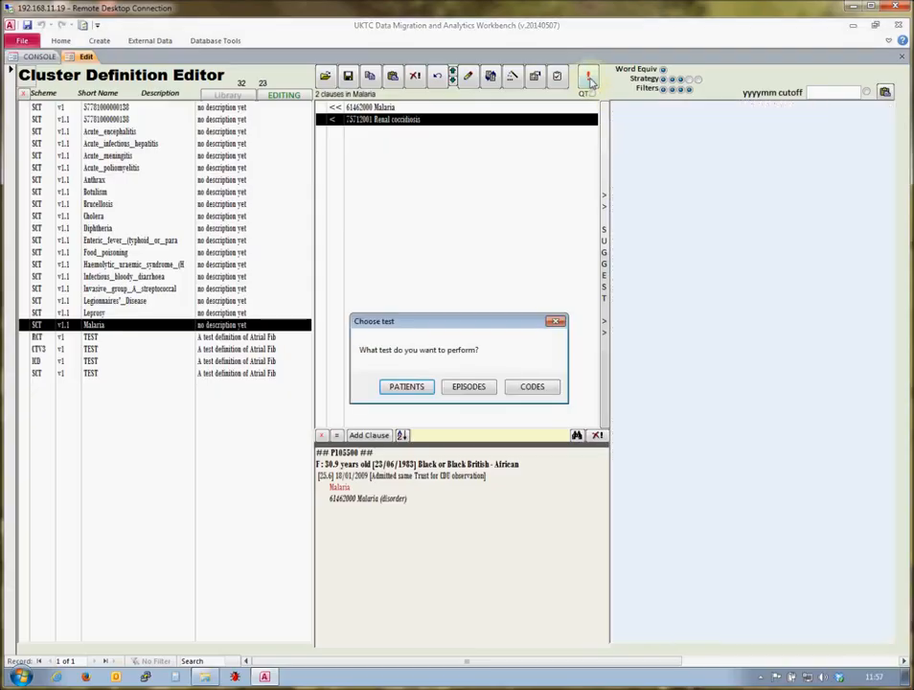
left_click(533, 386)
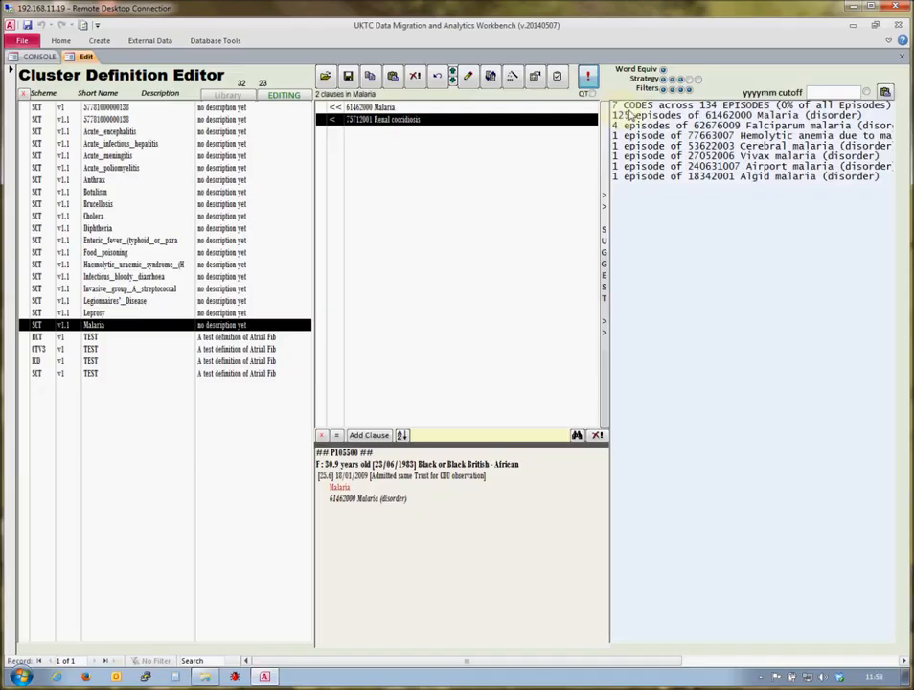
left_click(637, 116)
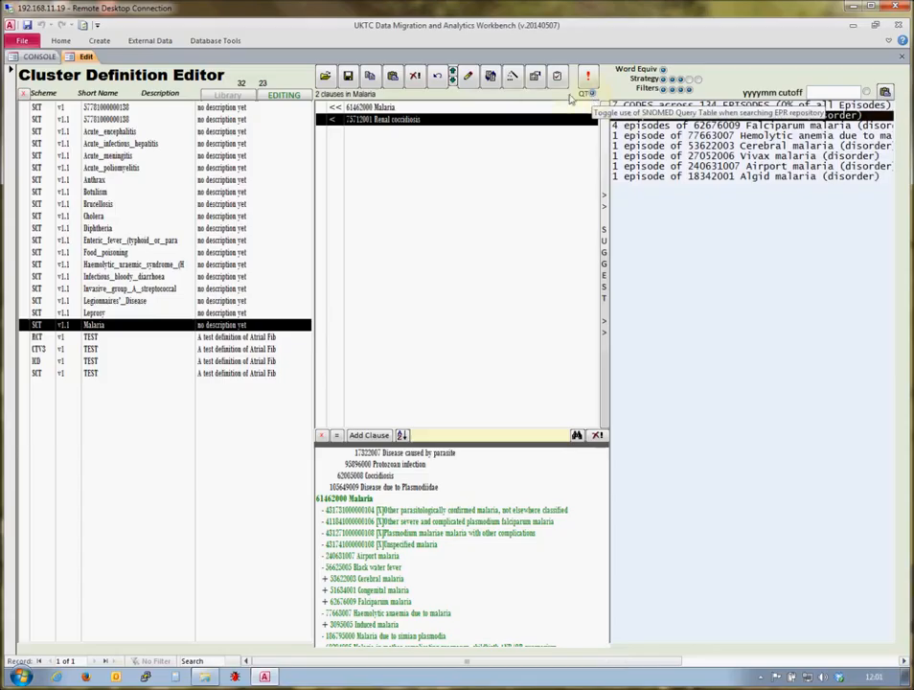
- Create a new SCT cluster named Chest infection with the description "Chest infections", and close the cluster details form
left_click(468, 76)
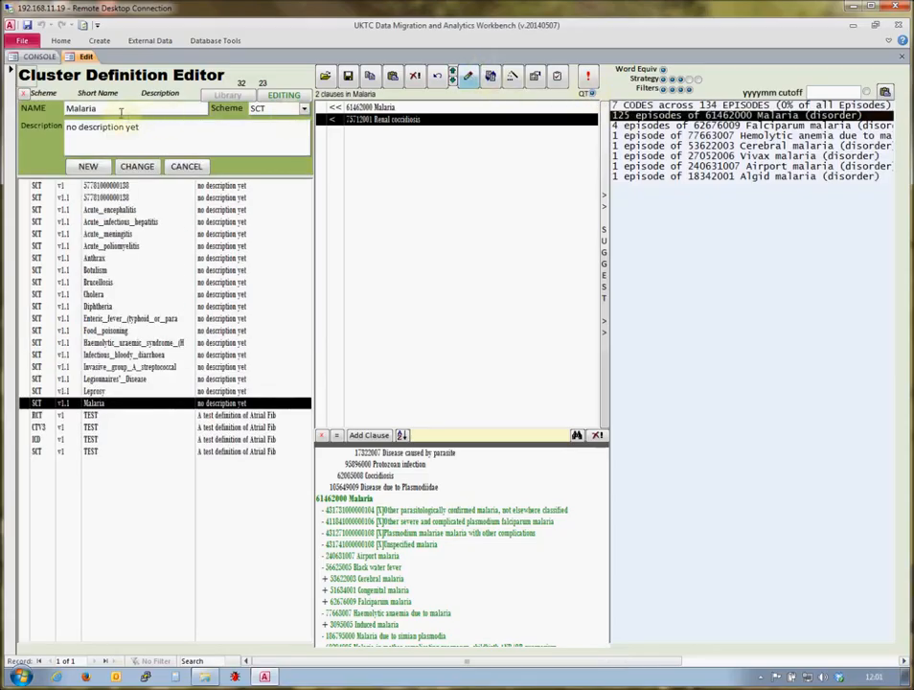
left_click_drag(121, 111, 2, 117)
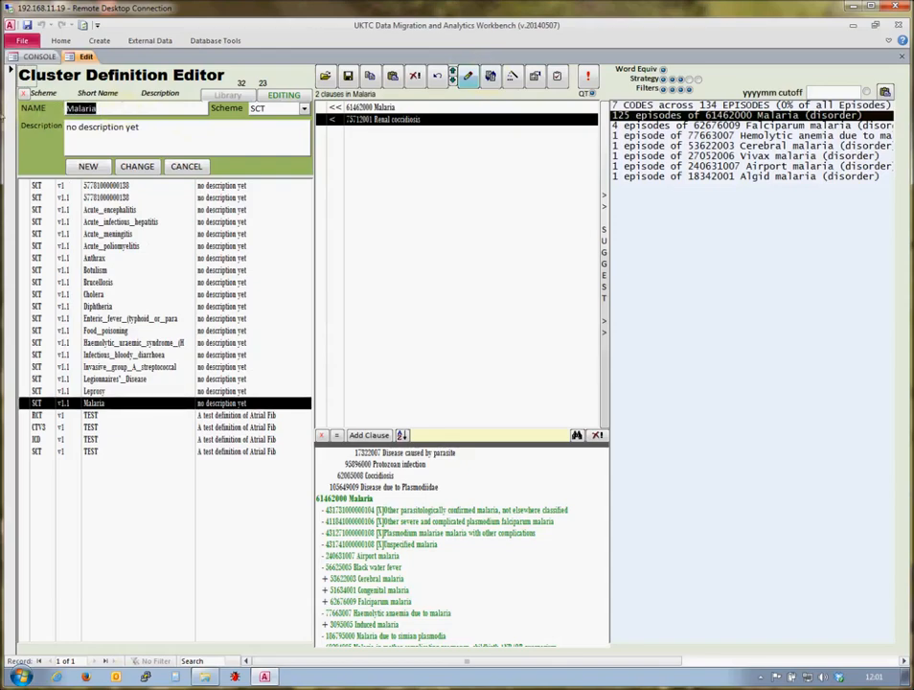
type("Chest infectiojn")
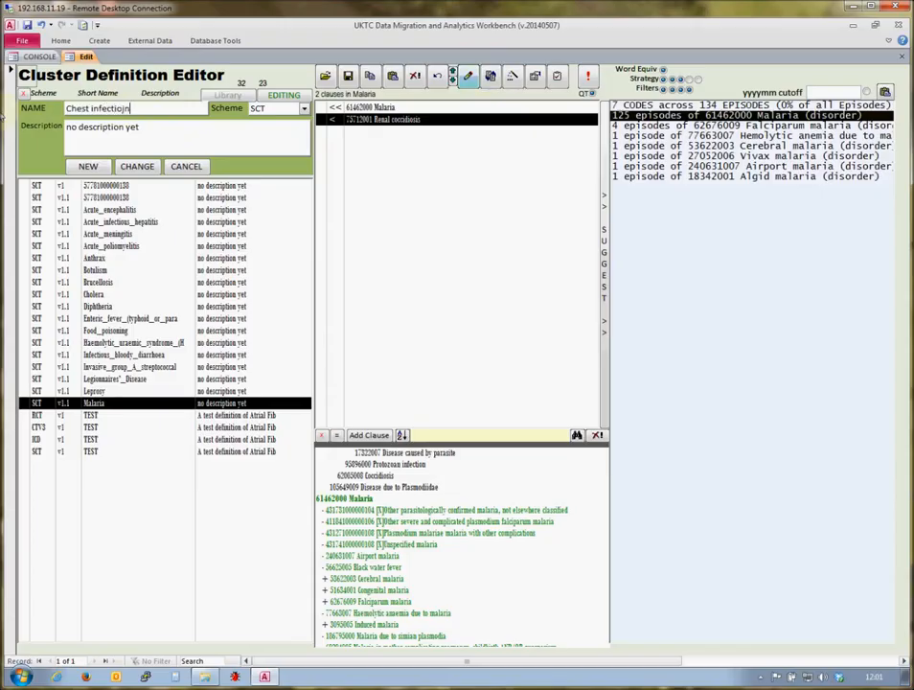
key("BackSpace")
key("BackSpace")
type("n")
key("Tab")
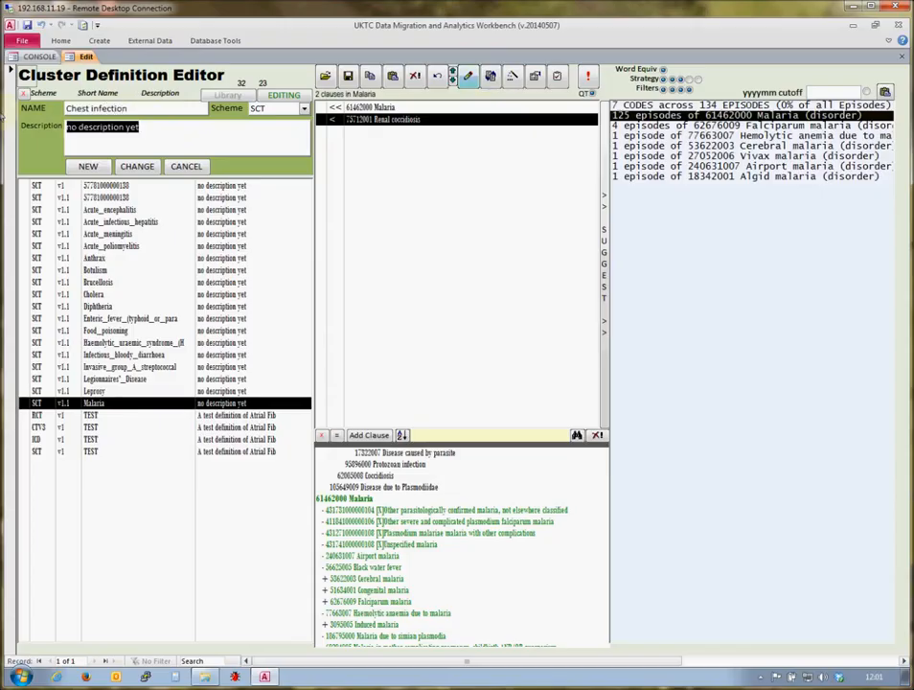
type("shest")
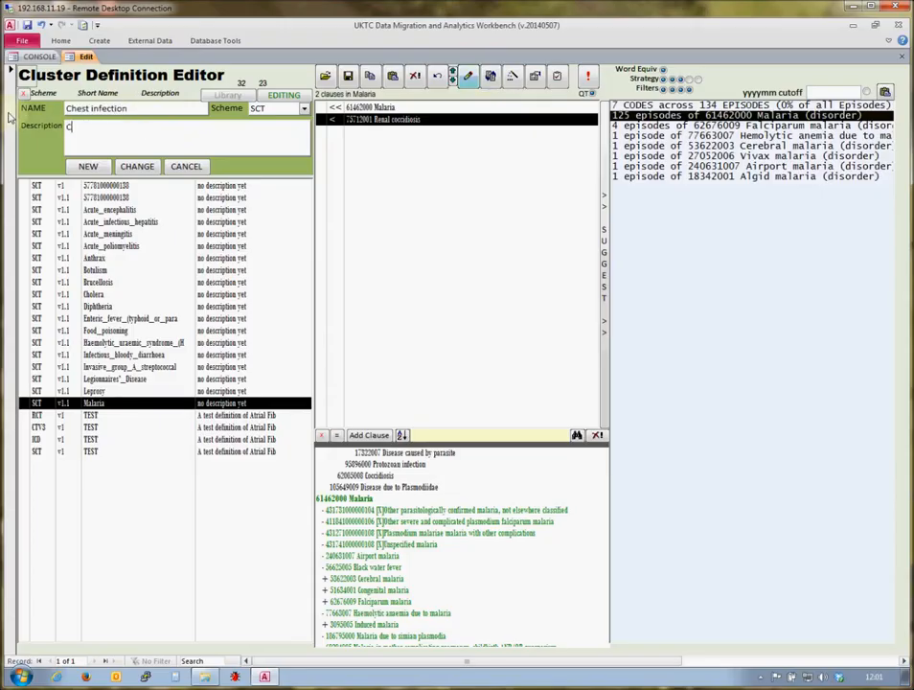
type(" infections")
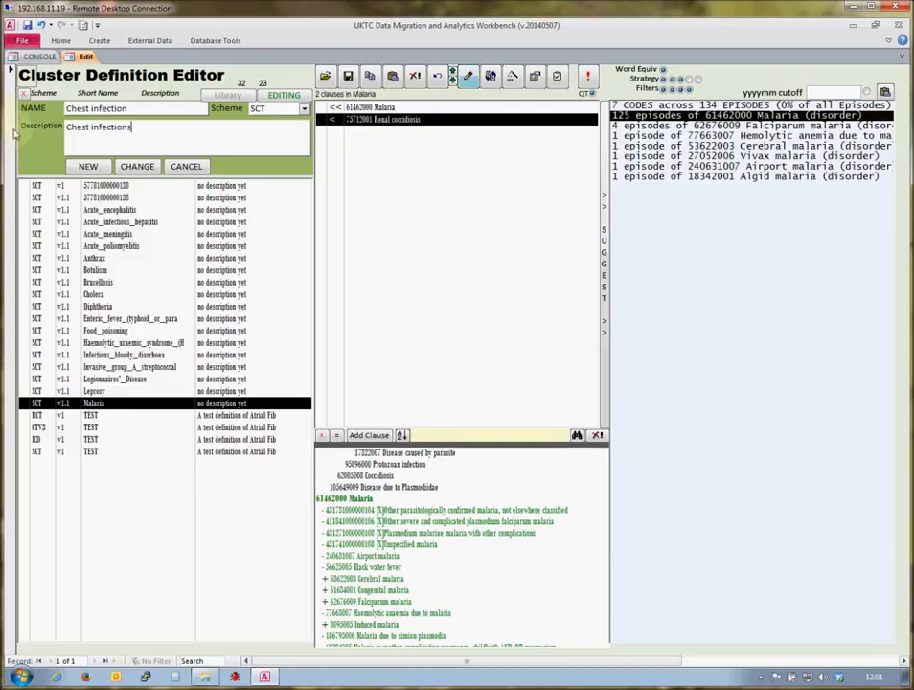
left_click(87, 166)
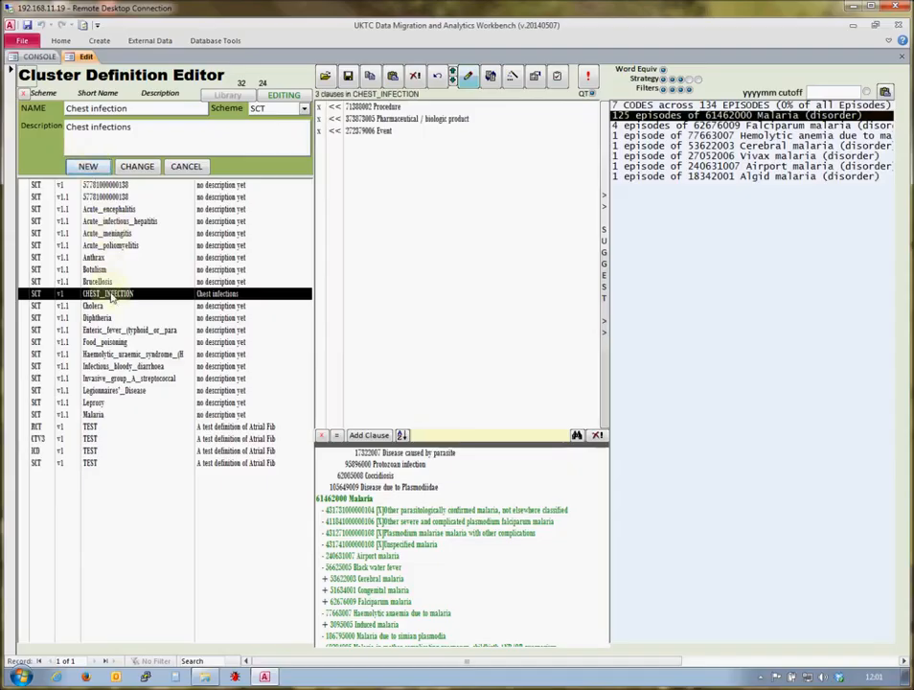
left_click(186, 166)
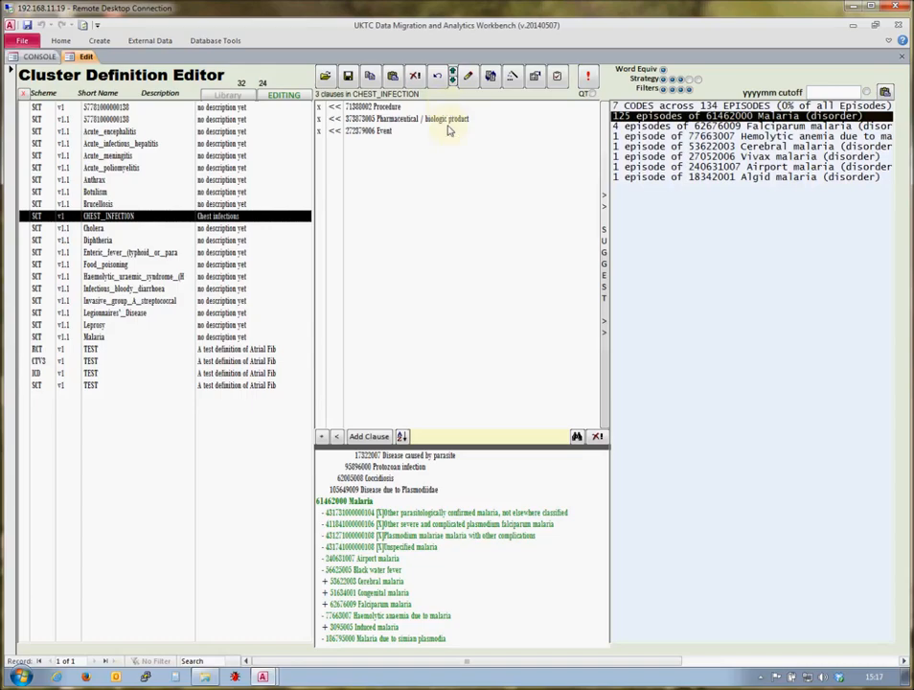
- Search SNOMED CT for "lower resp infect" and add 50417007 Lower respiratory tract infection as a clause of the CHEST_INFECTION cluster
type("l")
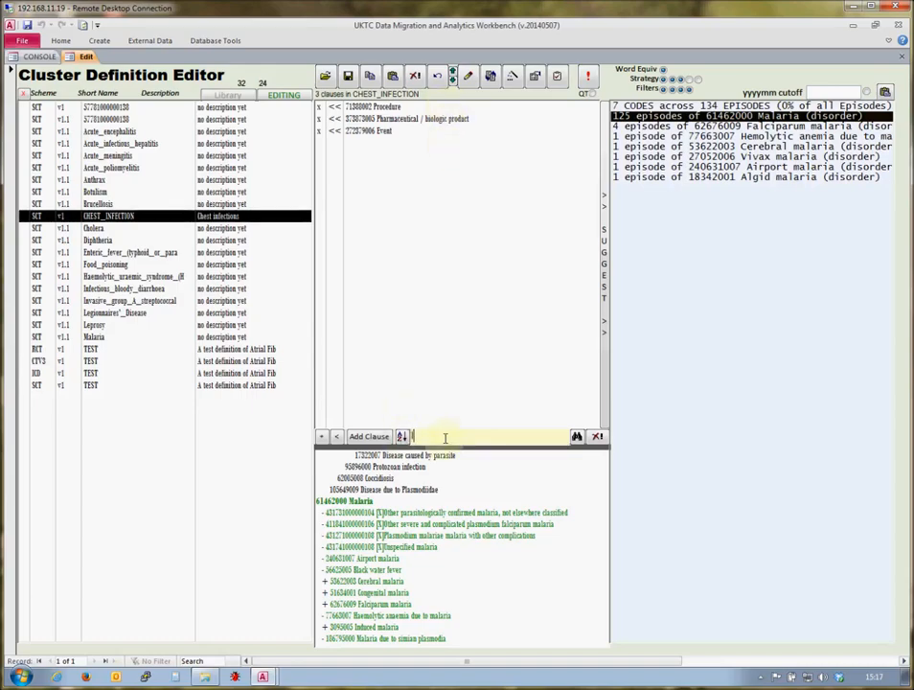
type("ower resp infect")
key("Return")
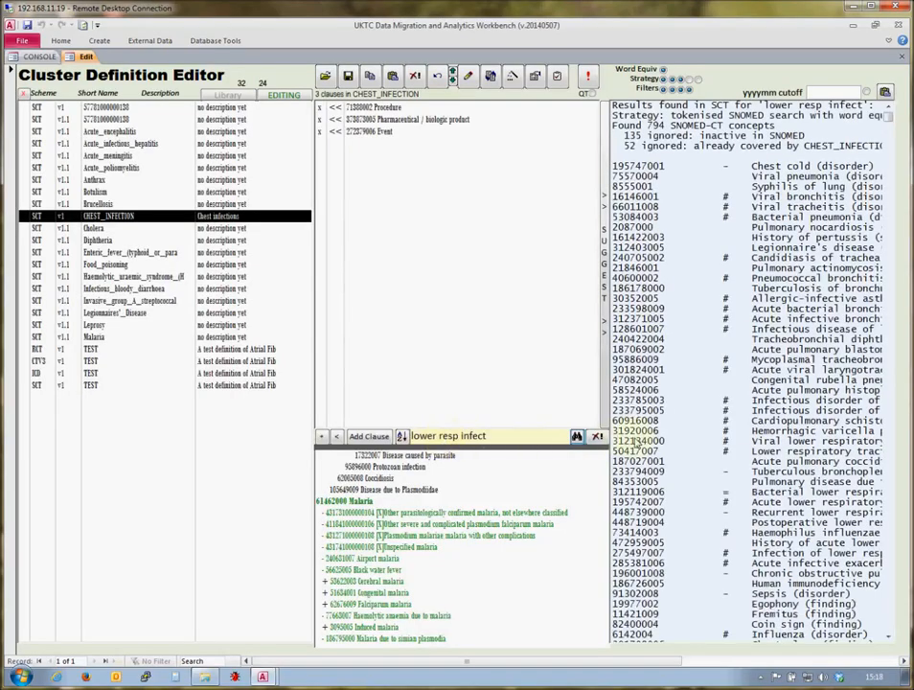
left_click(650, 451)
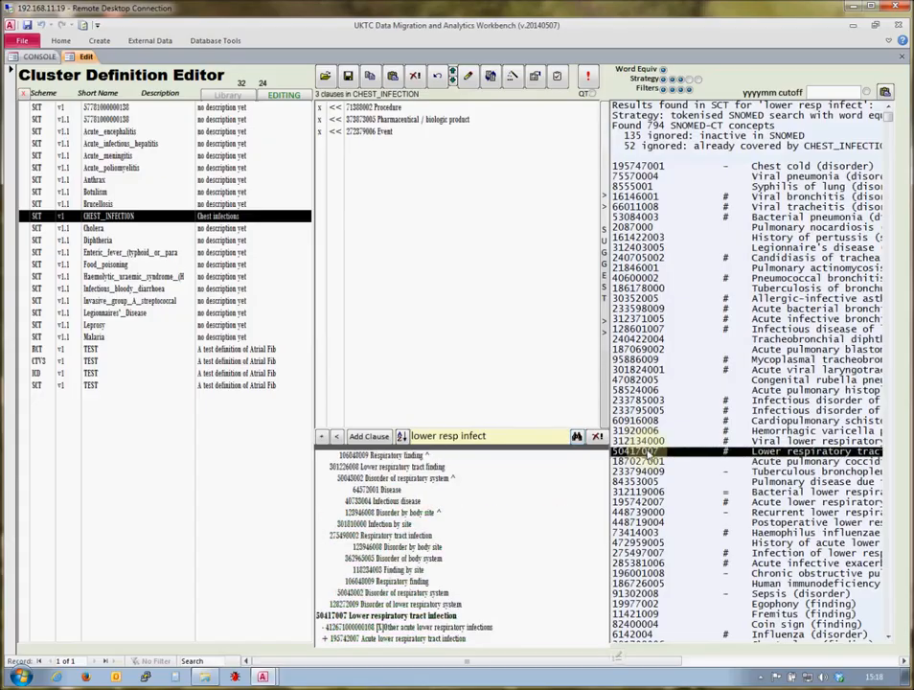
left_click(369, 437)
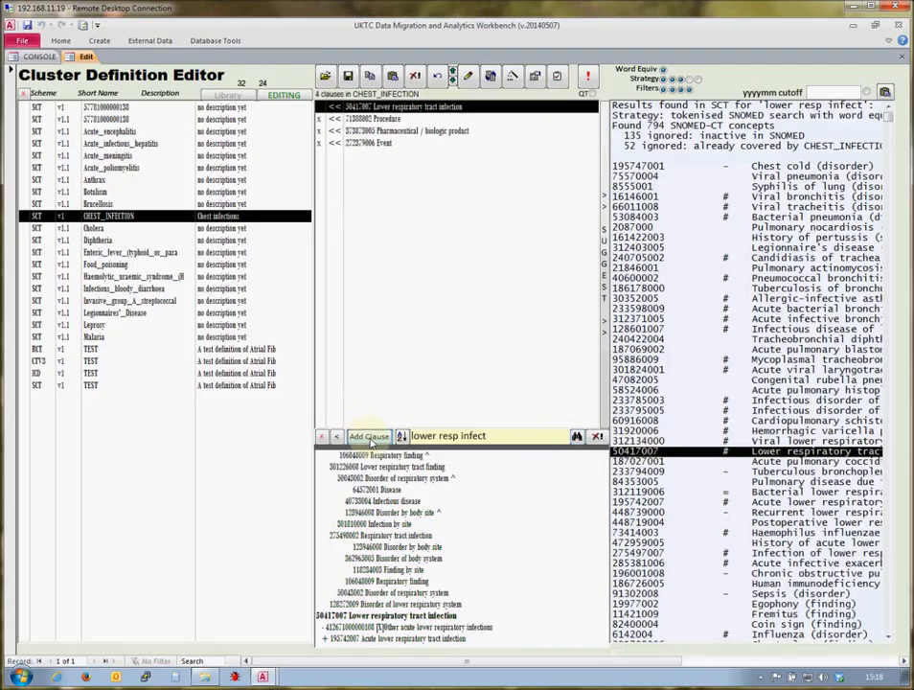
- Run the CHEST_INFECTION cluster against the EPR data as a codes test and view the matched Lower respiratory tract infection code
left_click(590, 77)
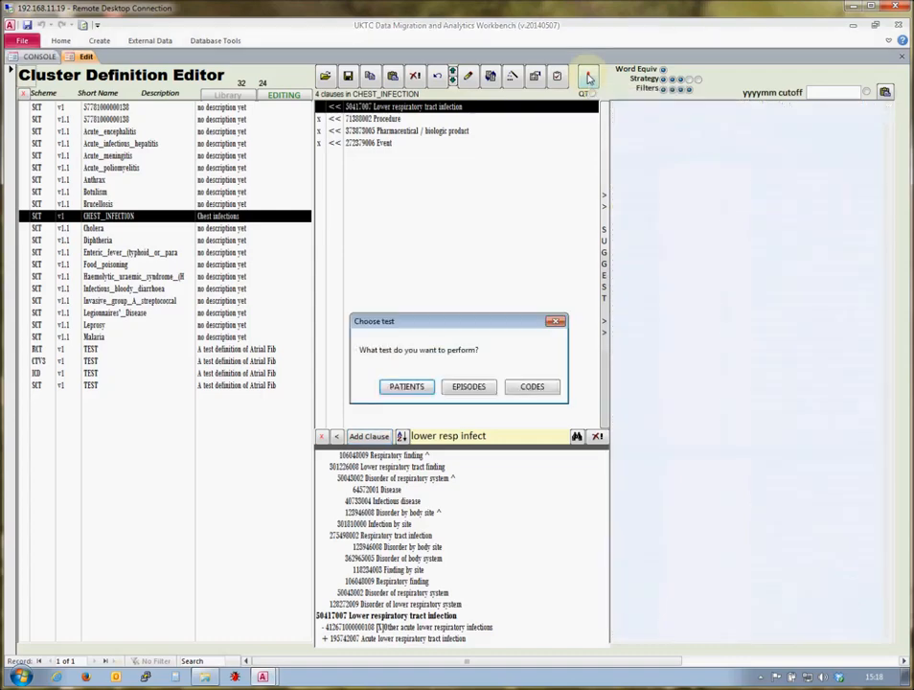
left_click(523, 389)
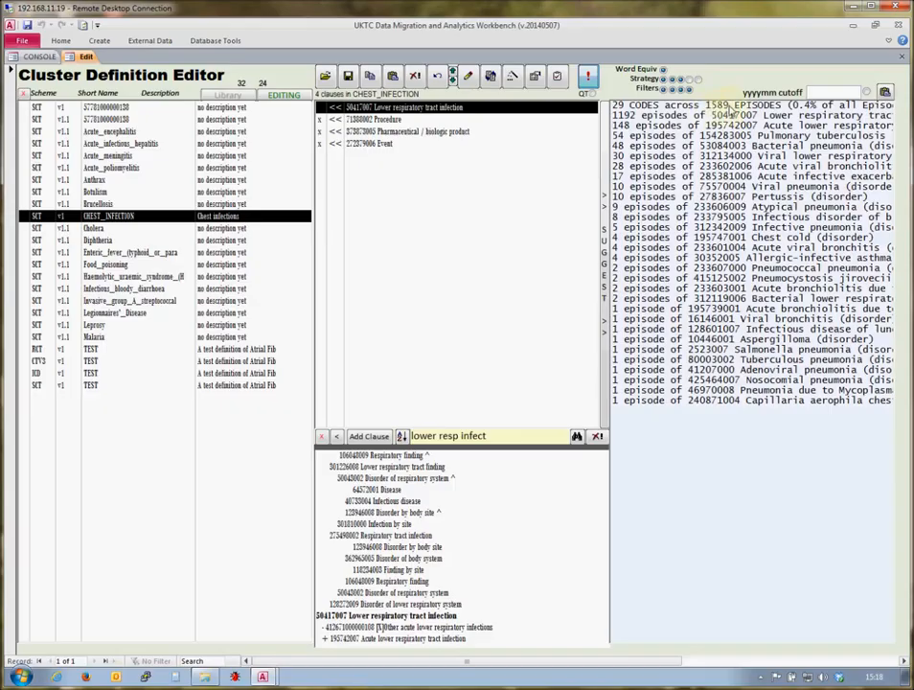
left_click(773, 119)
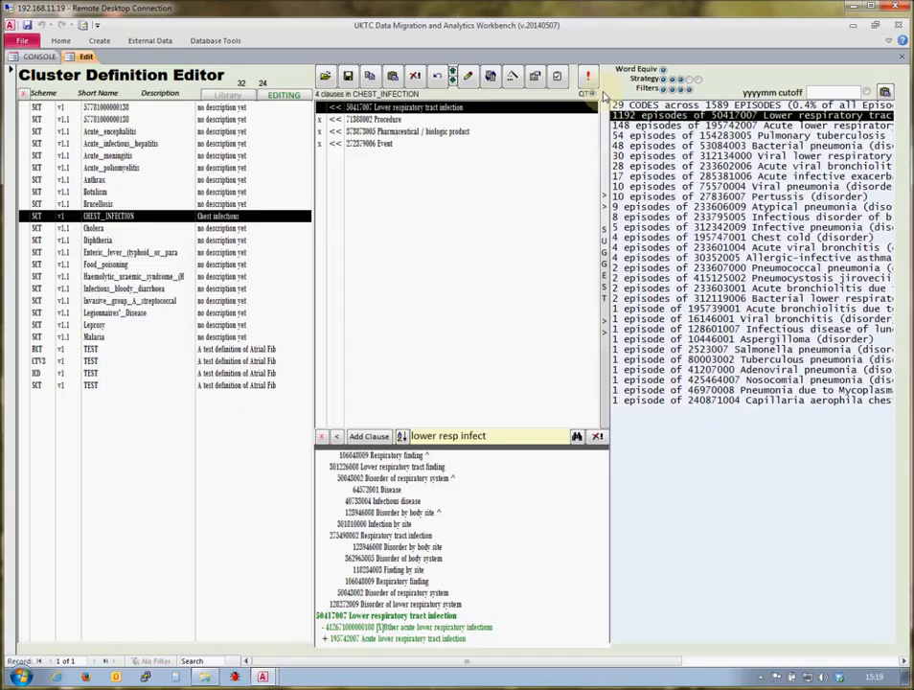
- Rerun the CHEST_INFECTION codes test with the SNOMED Query Table enabled, and view the matched 419502003 Chest infection code in the hierarchy
left_click(590, 77)
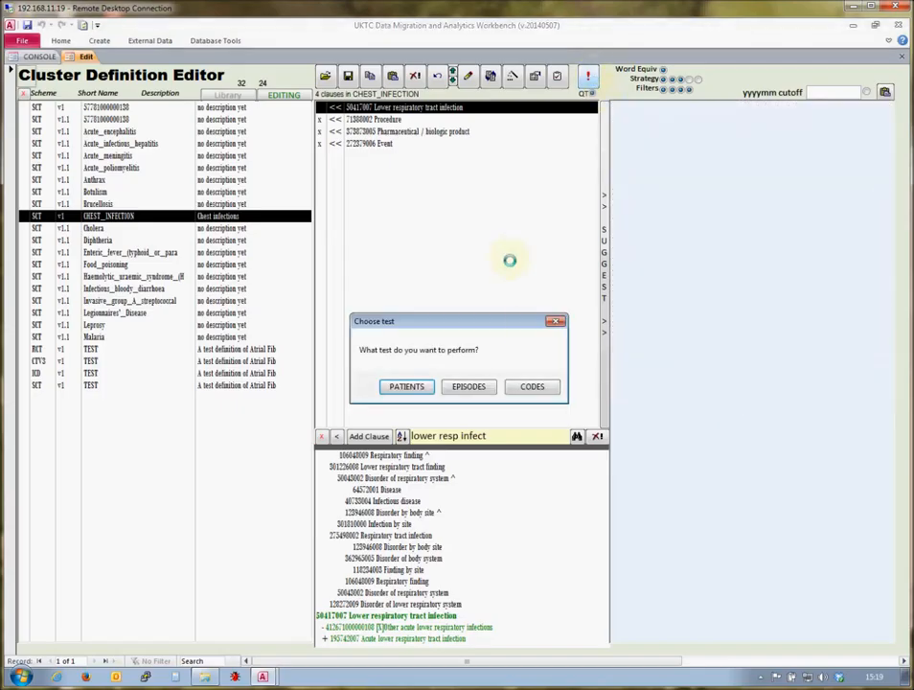
left_click(533, 386)
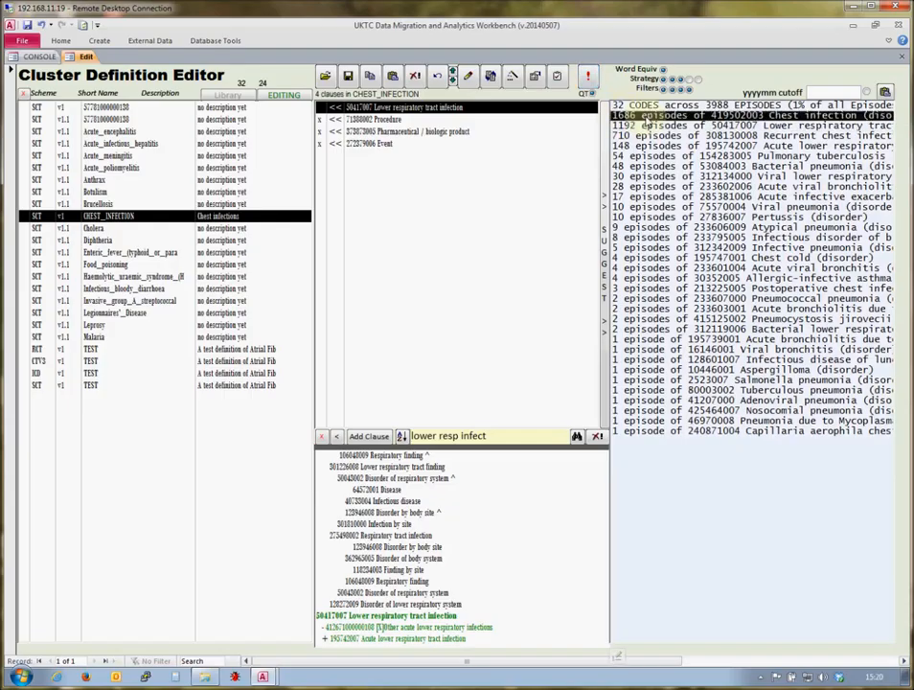
left_click(647, 116)
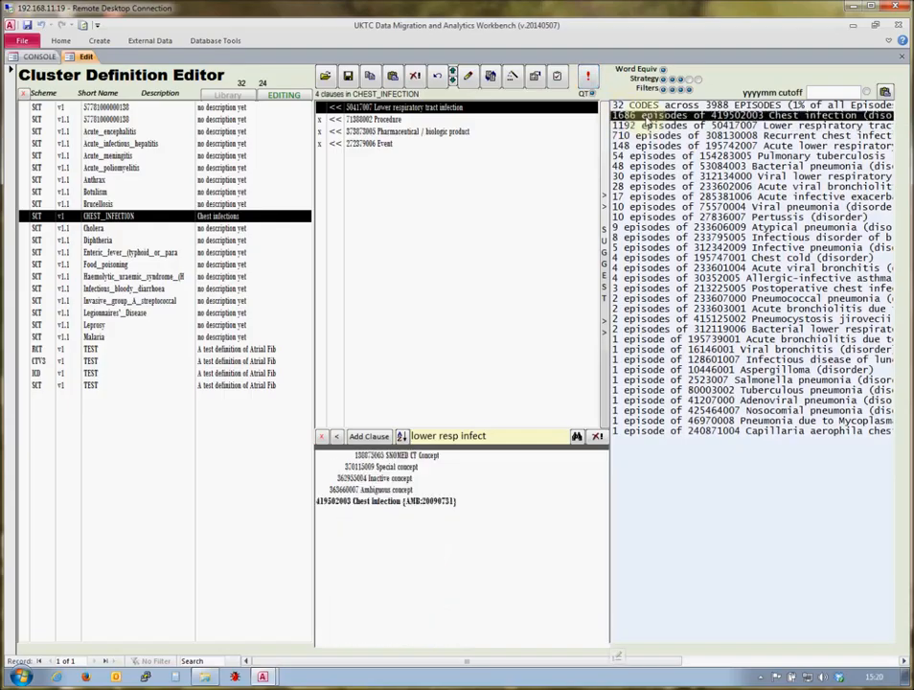